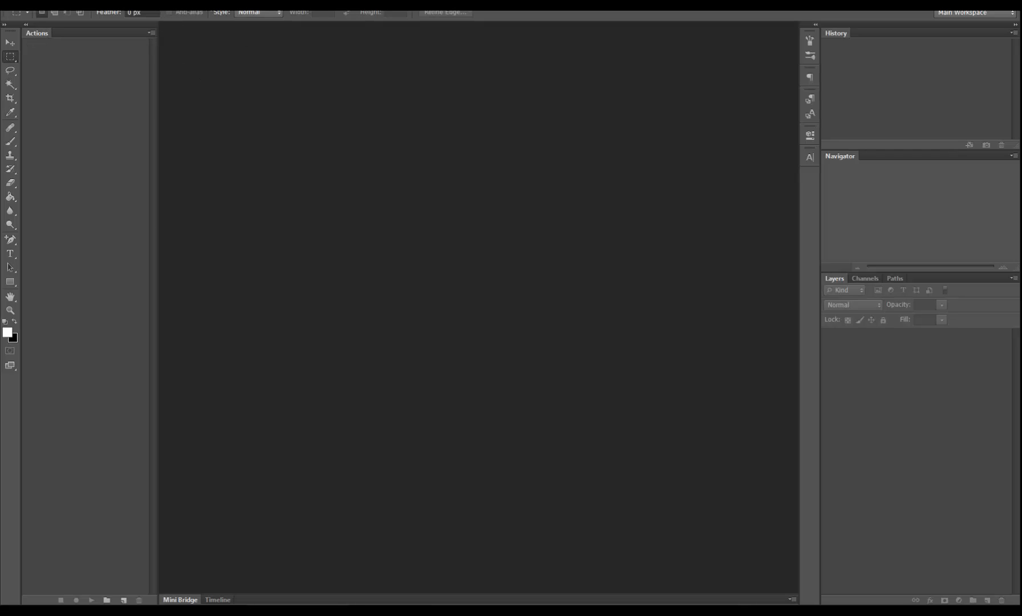
Hide the Actions panel and display it again
{"action": "left_click", "coordinate": [220, 5]}
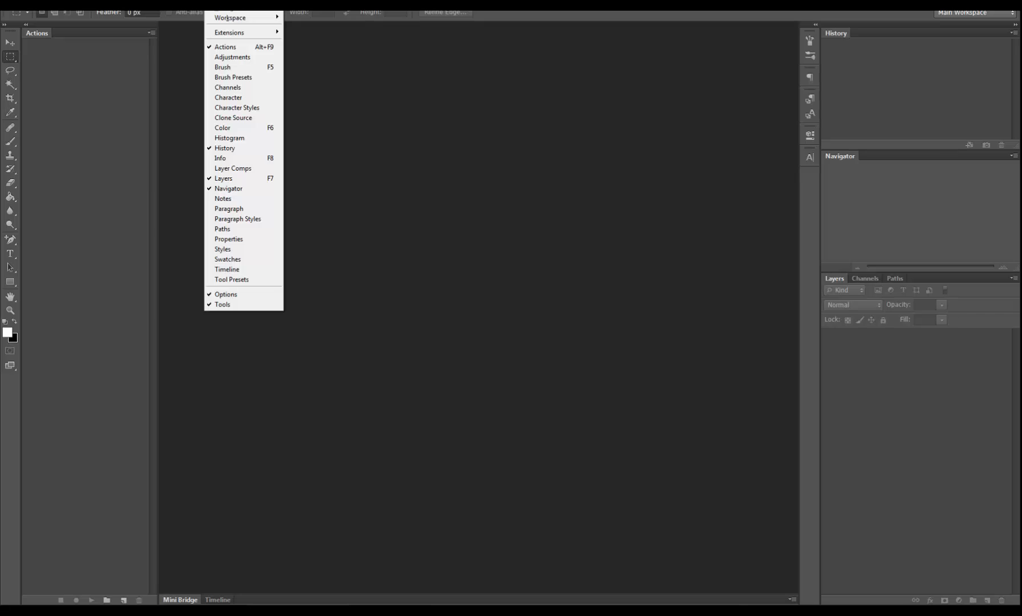
{"action": "left_click", "coordinate": [246, 48]}
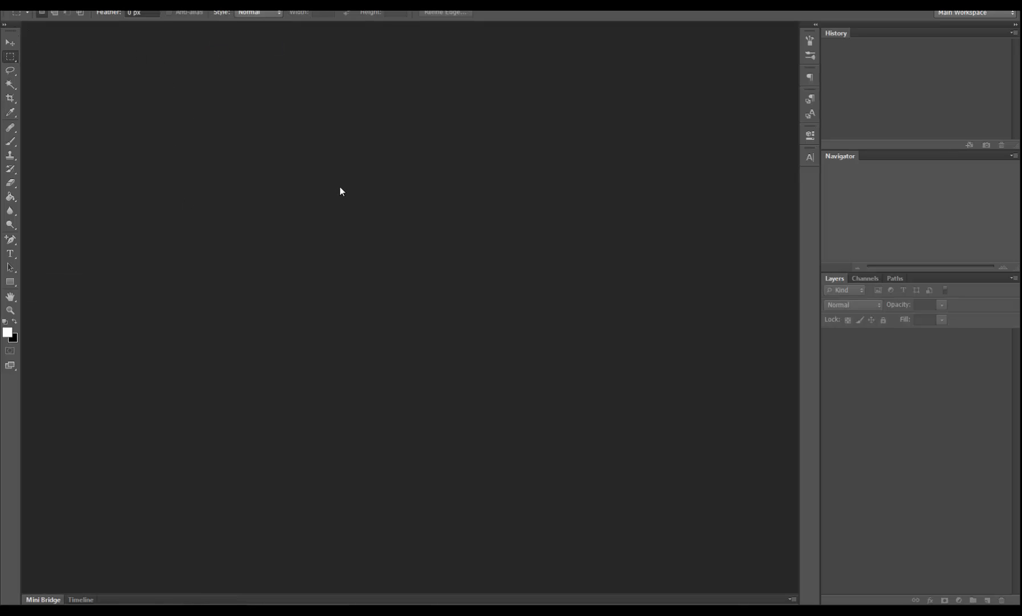
{"action": "left_click", "coordinate": [220, 5]}
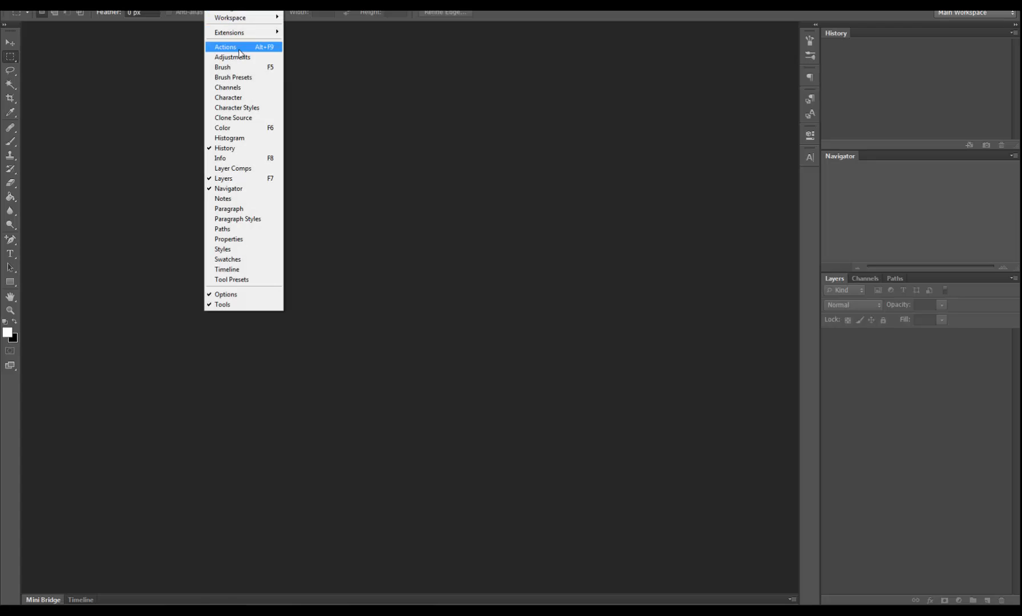
{"action": "left_click", "coordinate": [240, 48]}
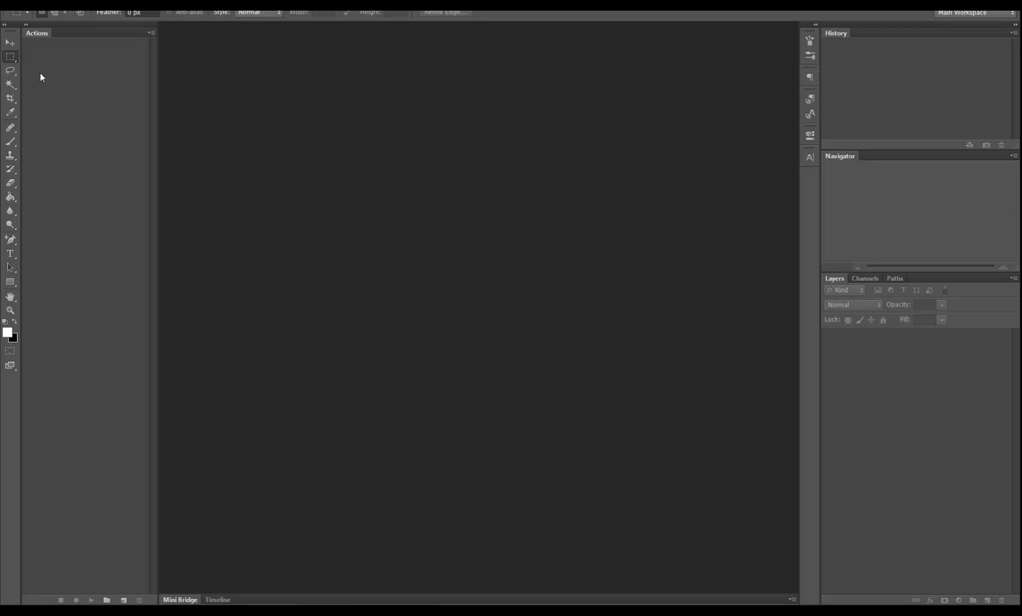
Load the action set Bellevue Avenue - Essential Tints I - PSE.atn and switch the actions list to Button Mode
{"action": "left_click", "coordinate": [151, 33]}
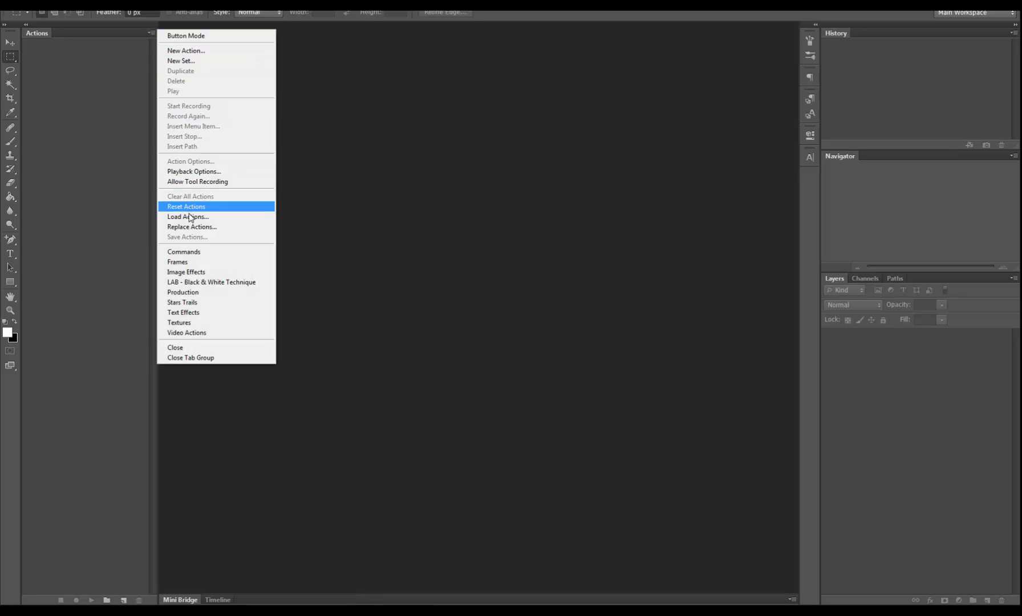
{"action": "left_click", "coordinate": [219, 218]}
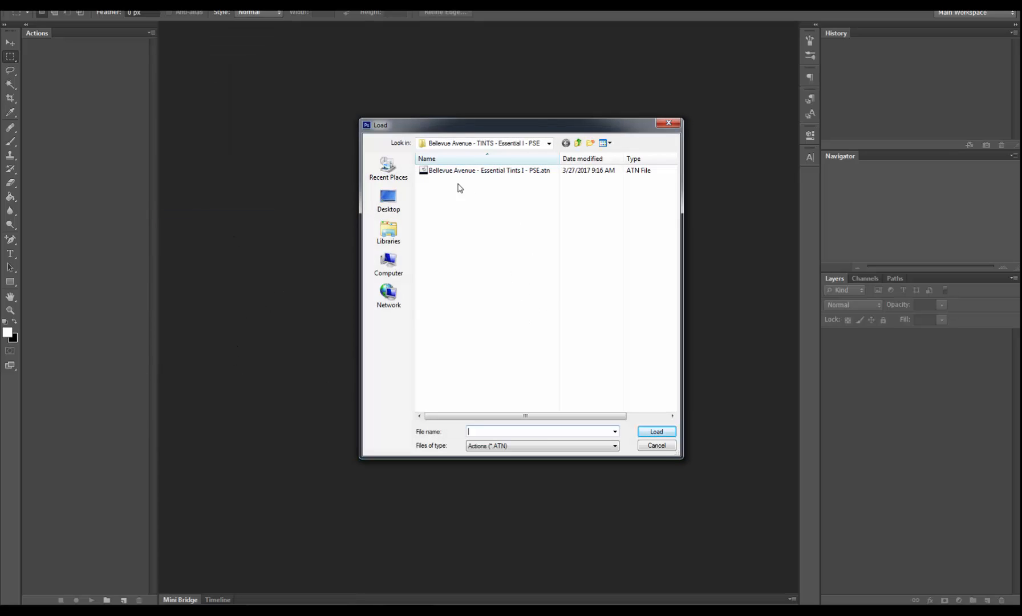
{"action": "left_click", "coordinate": [502, 171]}
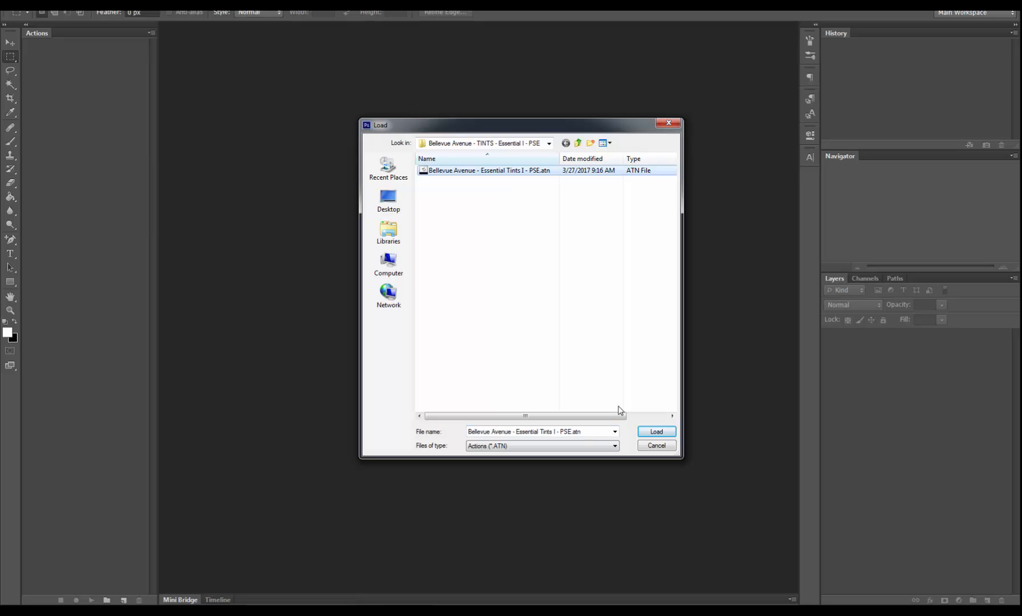
{"action": "left_click", "coordinate": [641, 432]}
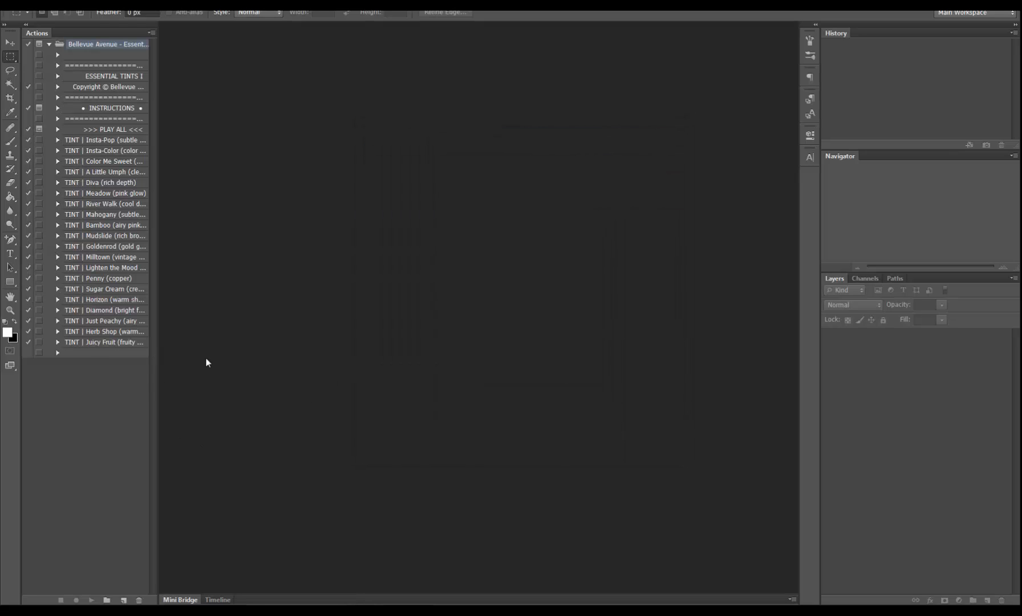
{"action": "left_click", "coordinate": [152, 34]}
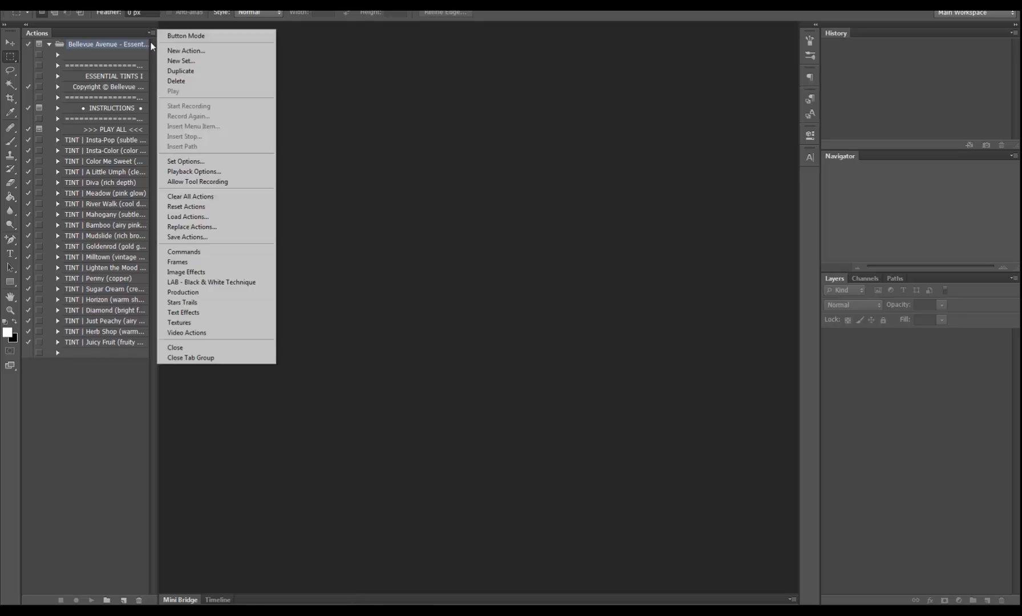
{"action": "left_click", "coordinate": [197, 36]}
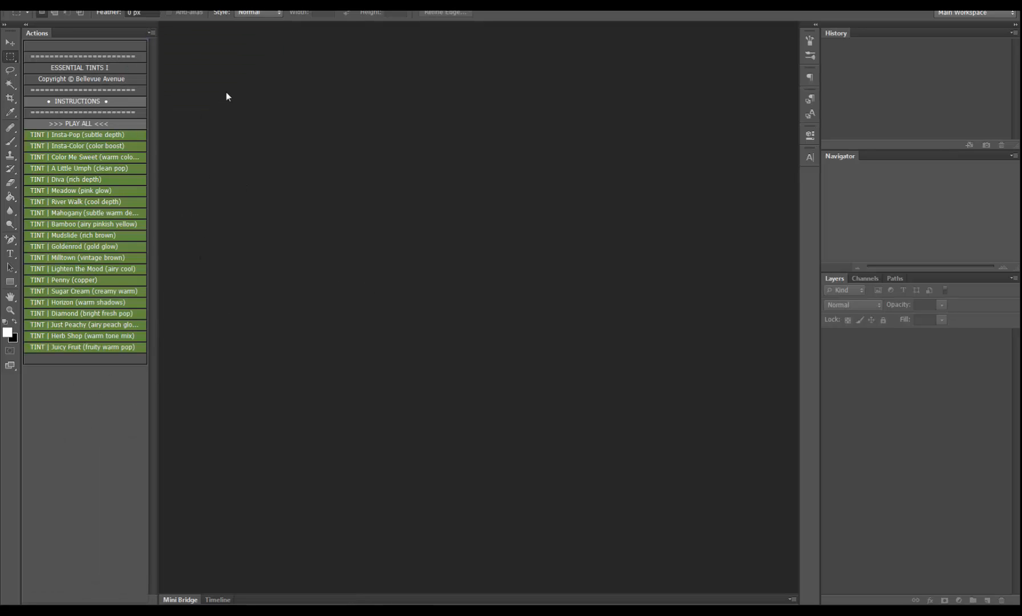
Open the photo 20130619-IMG_03572.jpg from the TINTS-ETI-Master-Images folder
{"action": "left_click", "coordinate": [31, 5]}
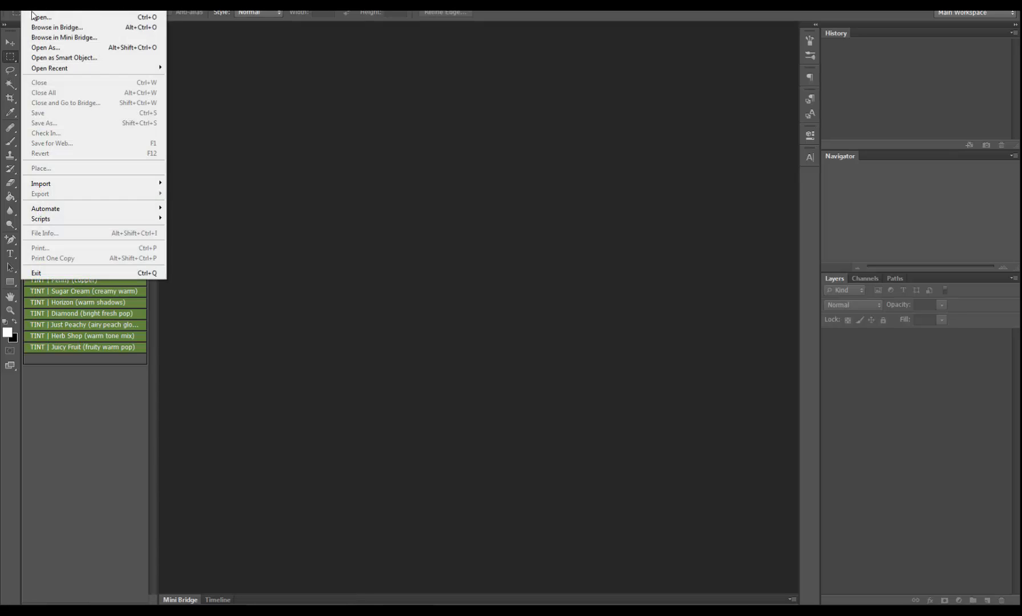
{"action": "left_click", "coordinate": [49, 21]}
{"action": "left_click", "coordinate": [439, 195]}
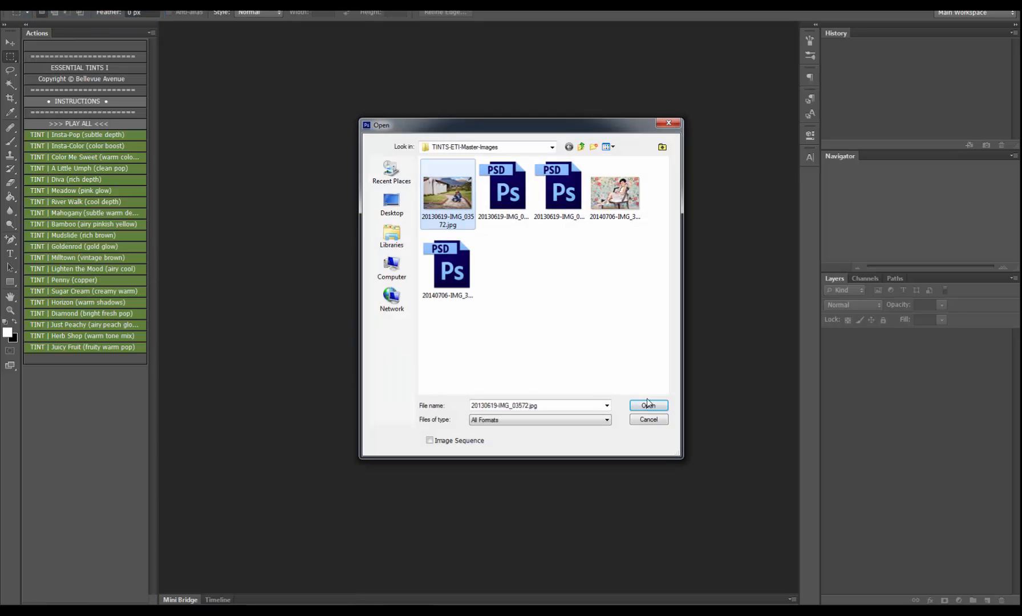
{"action": "left_click", "coordinate": [648, 406]}
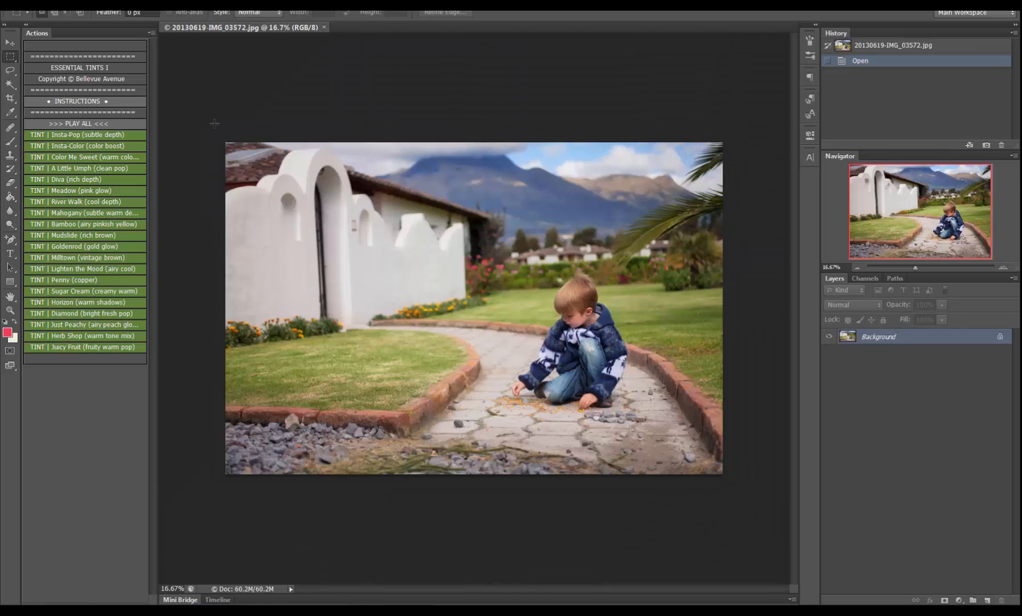
Fit the whole photo on screen and activate the Move tool
{"action": "left_click", "coordinate": [9, 310]}
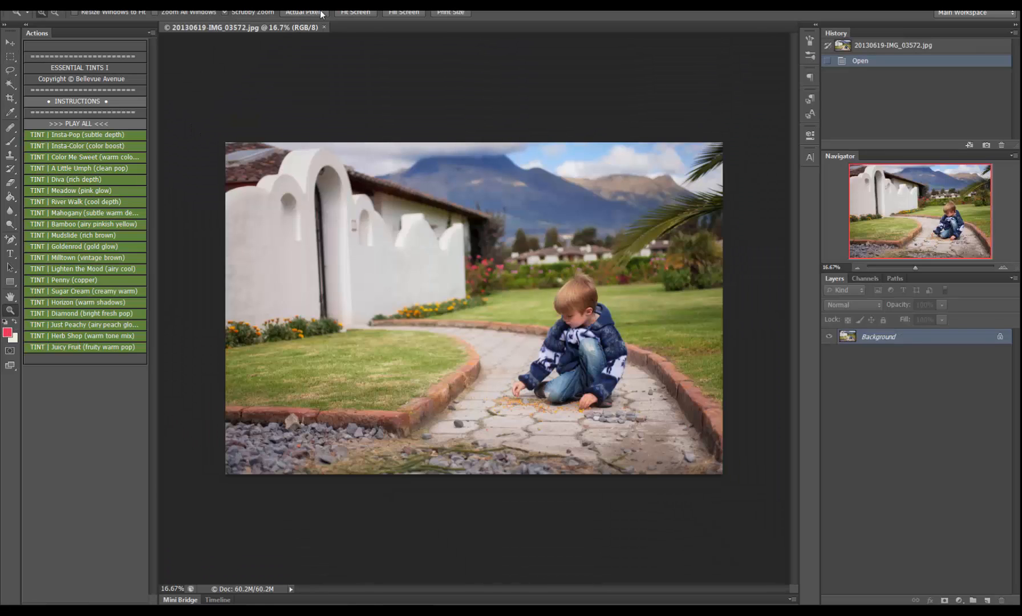
{"action": "left_click", "coordinate": [321, 13]}
{"action": "left_click", "coordinate": [355, 12]}
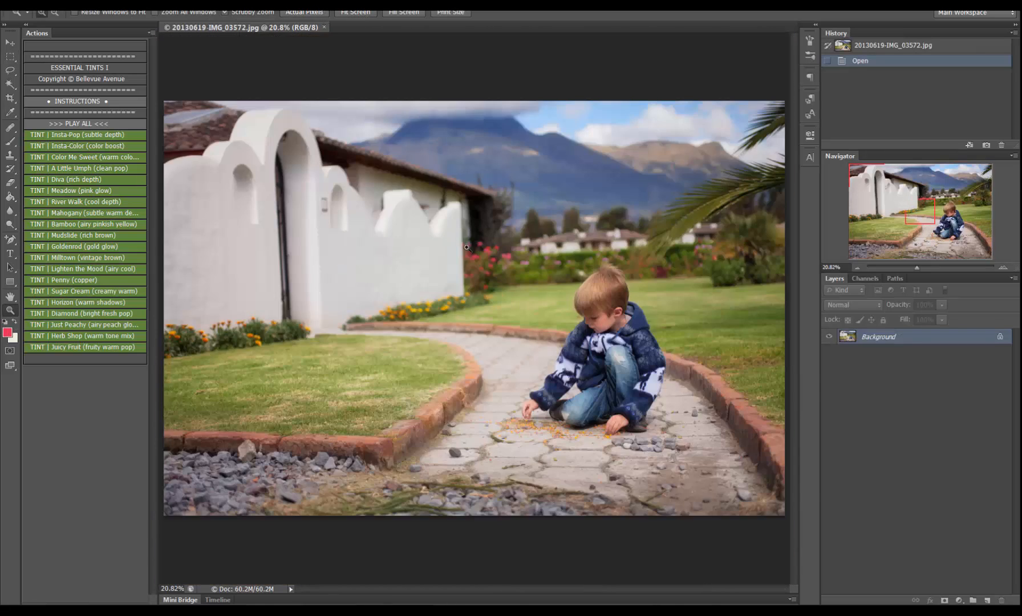
{"action": "left_click", "coordinate": [10, 42]}
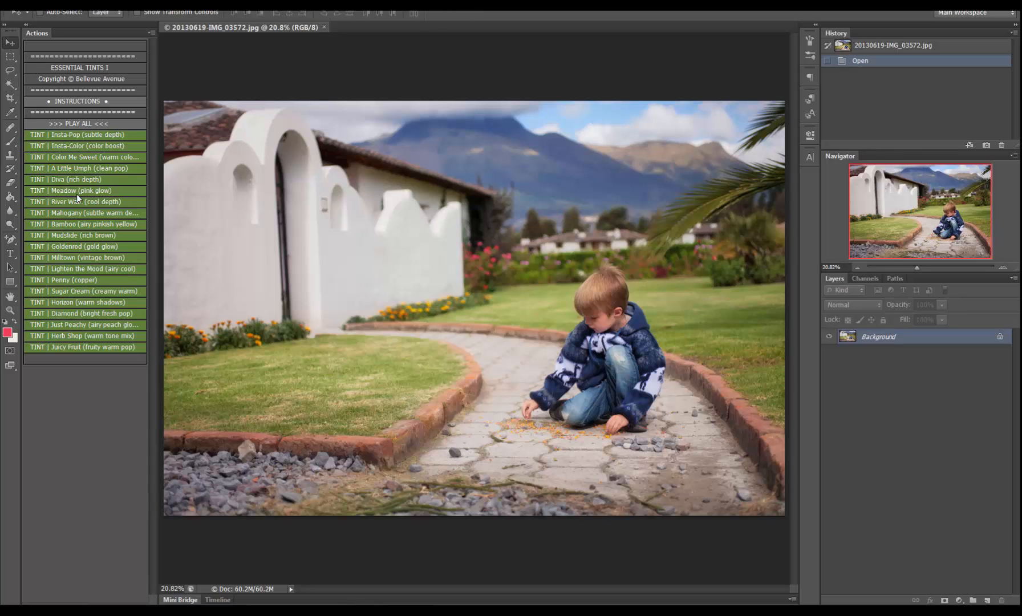
Run the INSTRUCTIONS action and the PLAY ALL action on the photo, continuing past their messages
{"action": "left_click", "coordinate": [79, 101]}
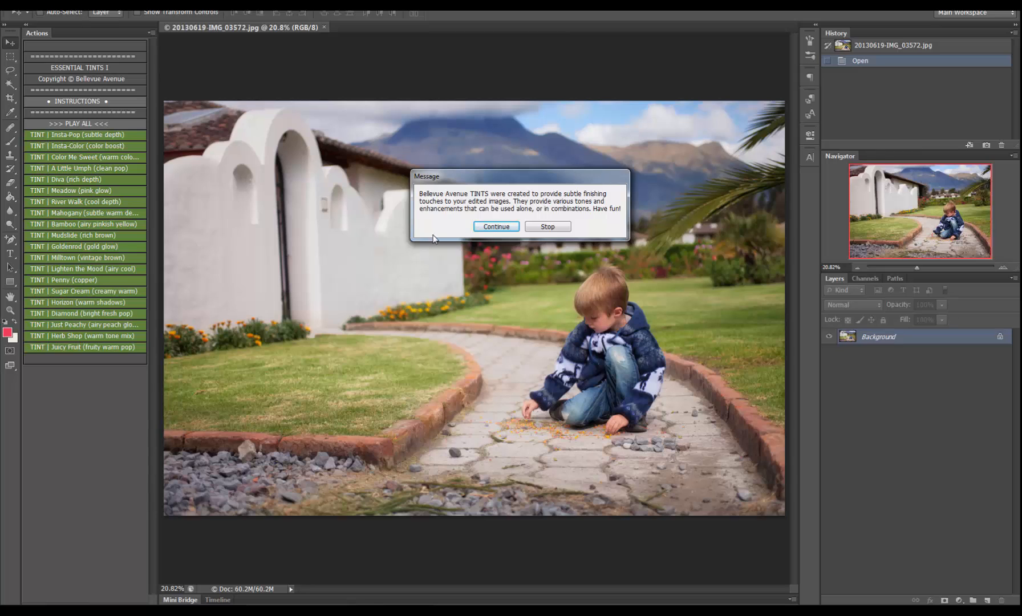
{"action": "left_click", "coordinate": [487, 227]}
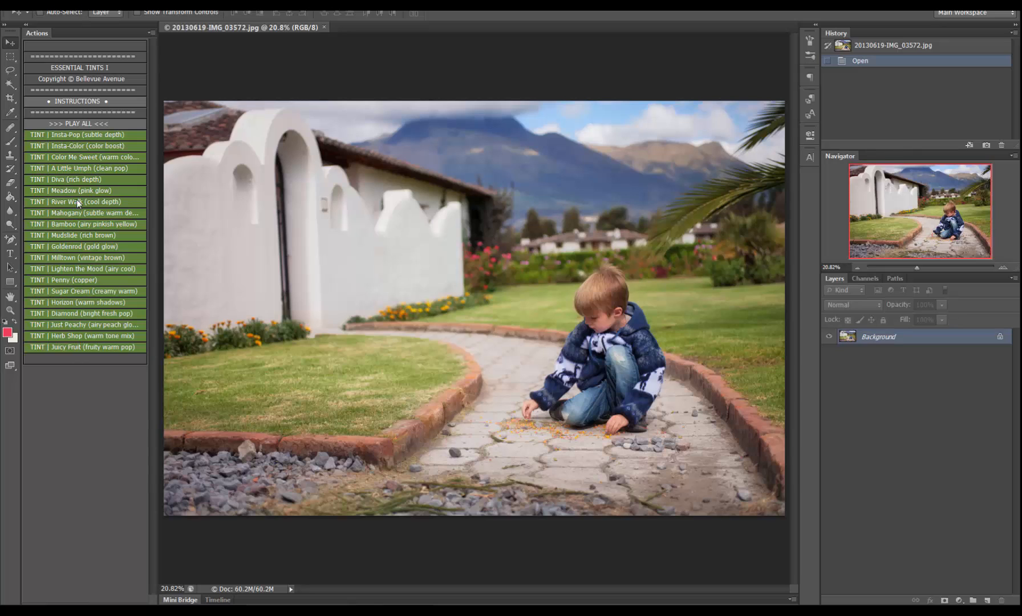
{"action": "left_click", "coordinate": [88, 124]}
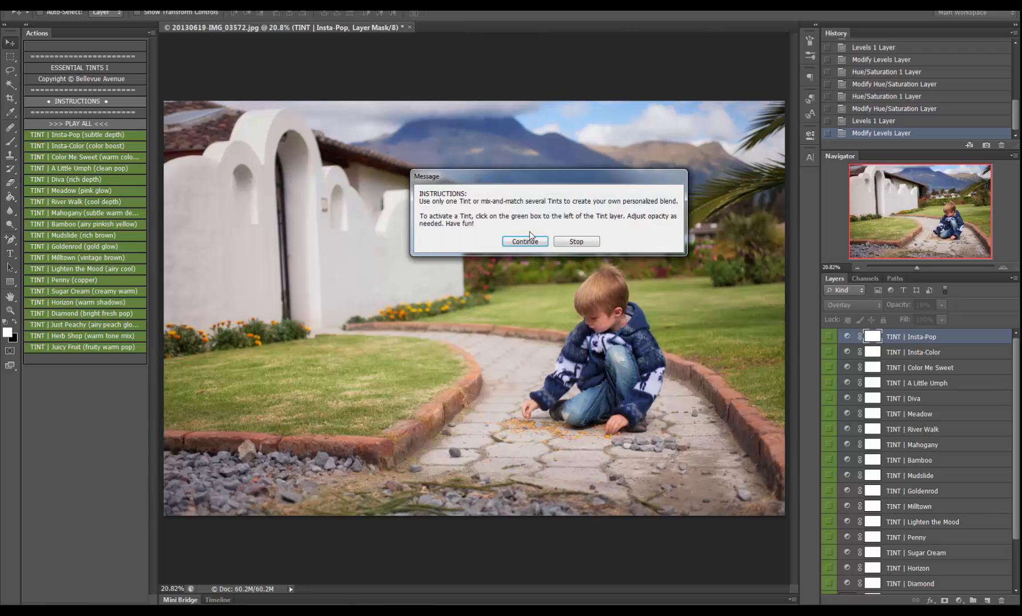
{"action": "left_click", "coordinate": [525, 241]}
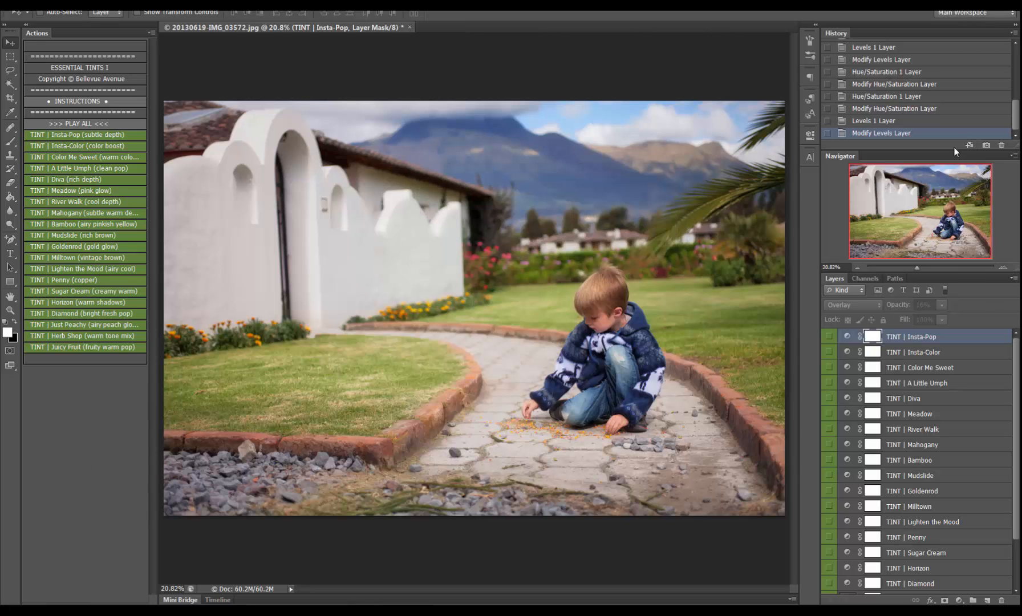
Enlarge the Layers panel to fit every tint layer and preview the Insta-Pop and Insta-Color tints one at a time
{"action": "left_click_drag", "start_coordinate": [953, 151], "coordinate": [953, 82]}
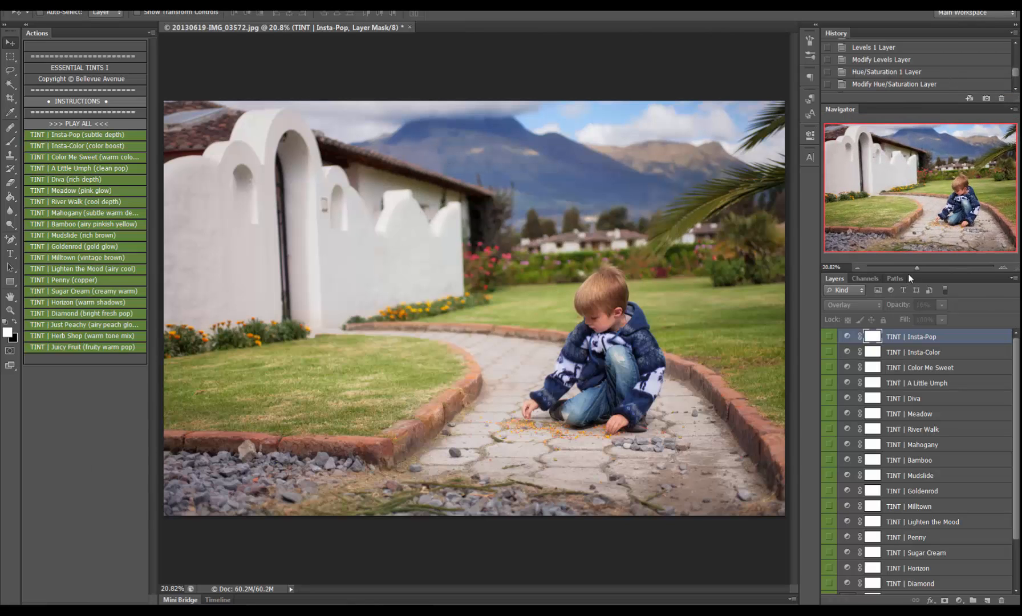
{"action": "left_click_drag", "start_coordinate": [908, 276], "coordinate": [909, 164]}
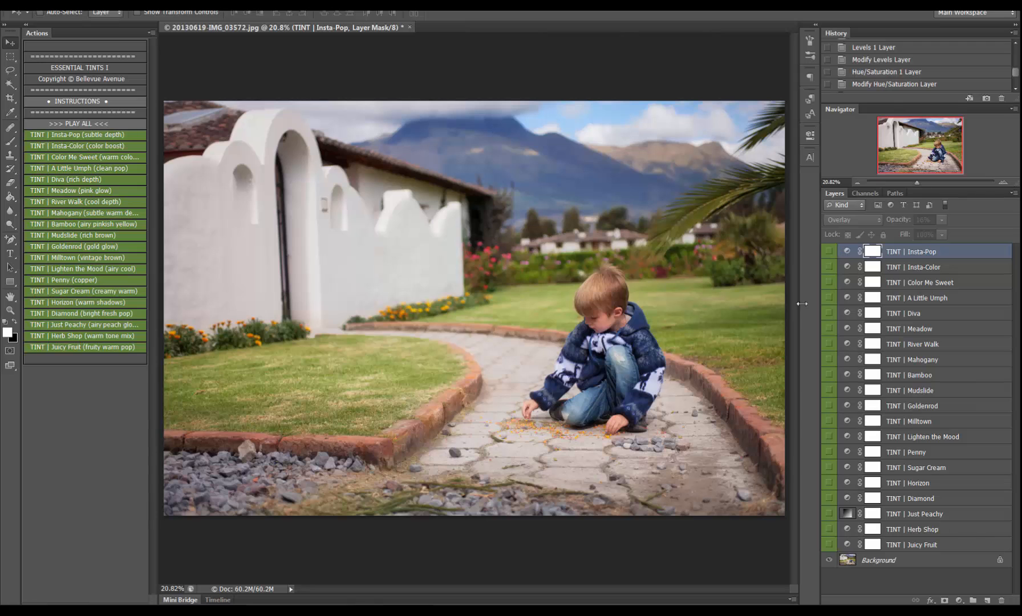
{"action": "left_click", "coordinate": [829, 253]}
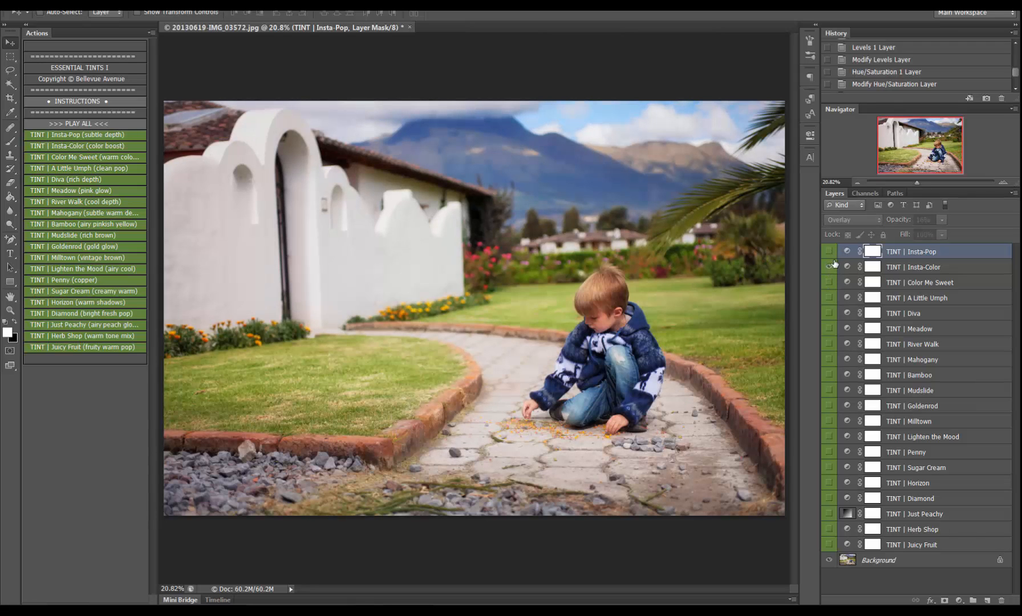
{"action": "left_click", "coordinate": [831, 267]}
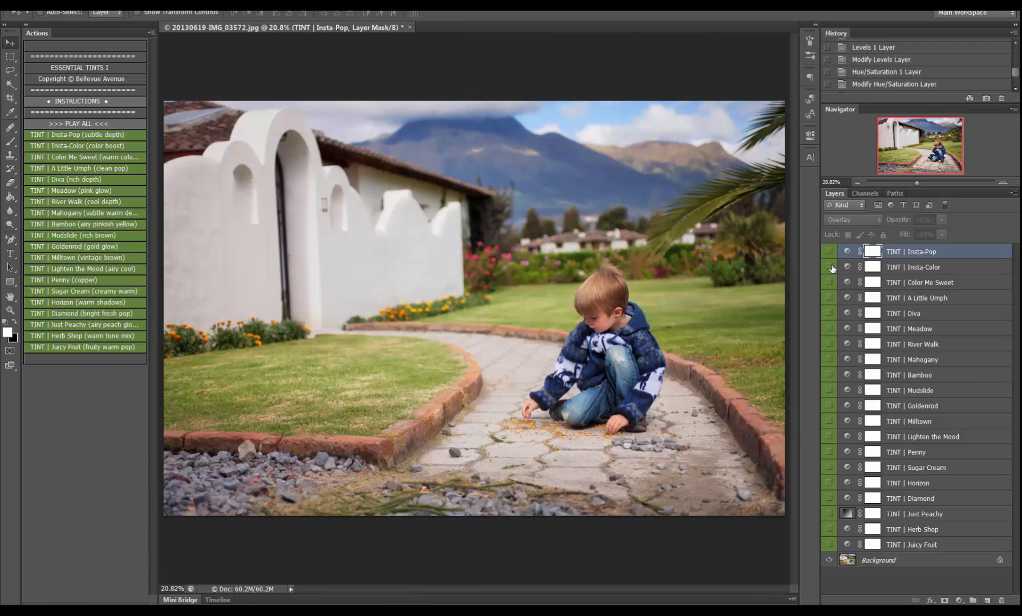
{"action": "left_click", "coordinate": [830, 267]}
{"action": "left_click", "coordinate": [830, 267]}
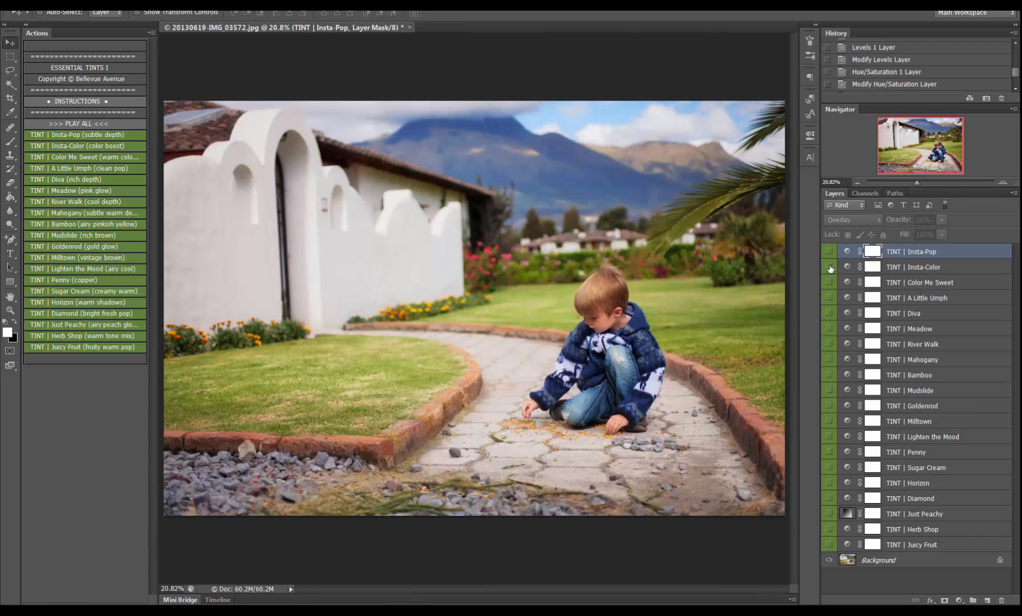
Preview the A Little Umph, Diva, Meadow, River Walk, Mahogany and Bamboo tint layers individually by showing and hiding each one
{"action": "left_click", "coordinate": [830, 297]}
{"action": "left_click", "coordinate": [830, 299]}
{"action": "left_click", "coordinate": [830, 315]}
{"action": "left_click", "coordinate": [830, 316]}
{"action": "left_click", "coordinate": [831, 330]}
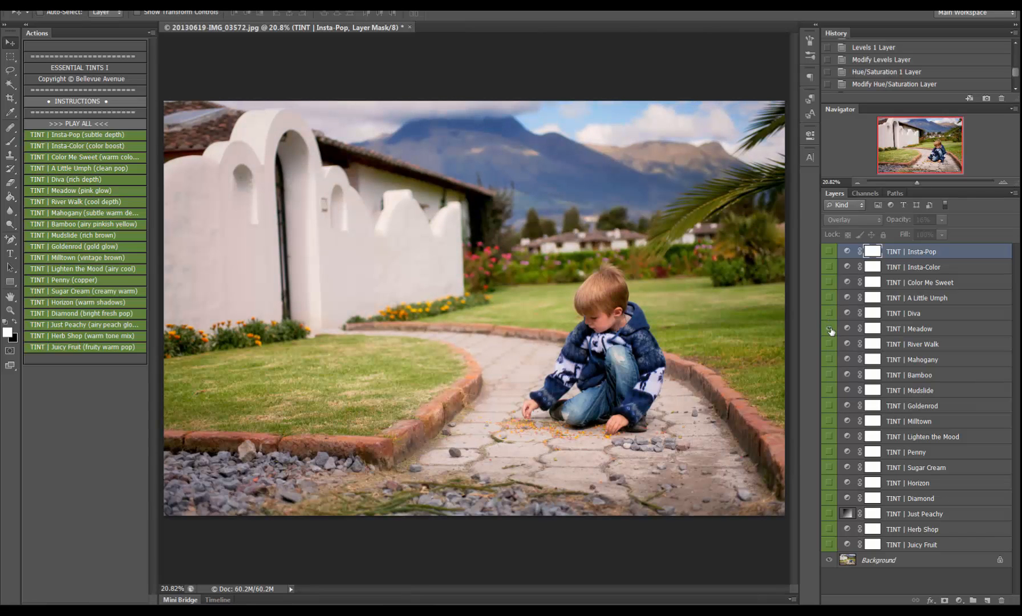
{"action": "left_click", "coordinate": [831, 329]}
{"action": "left_click", "coordinate": [830, 345]}
{"action": "left_click", "coordinate": [830, 346]}
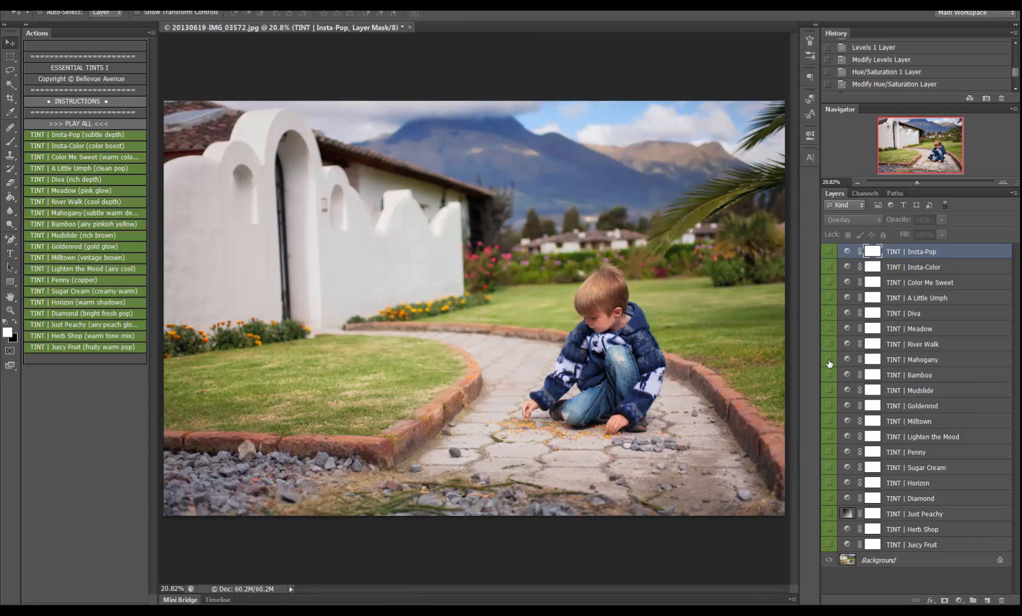
{"action": "left_click", "coordinate": [830, 361]}
{"action": "left_click", "coordinate": [830, 361]}
{"action": "left_click", "coordinate": [830, 376]}
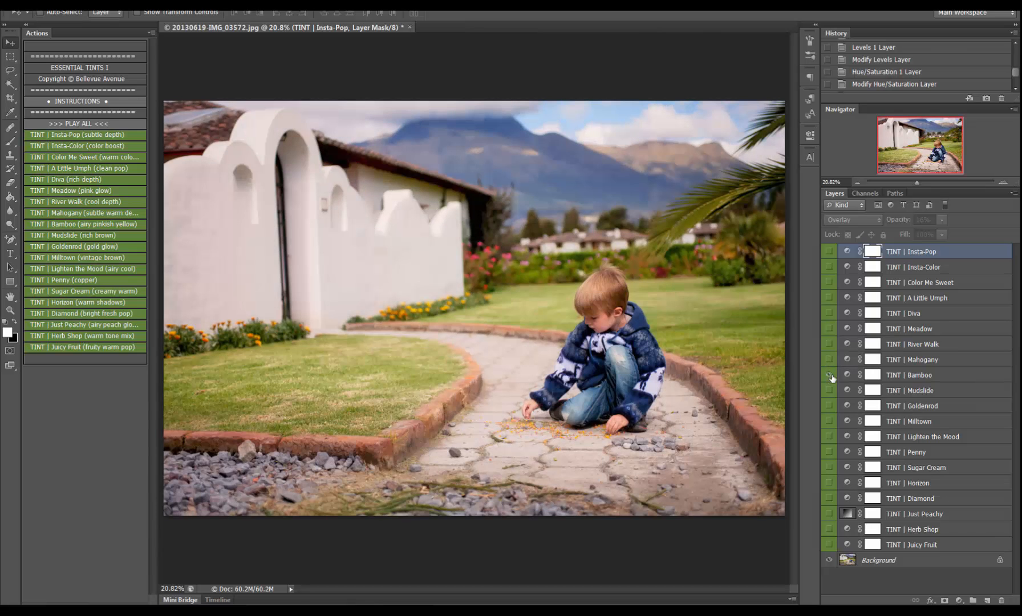
{"action": "left_click", "coordinate": [830, 375]}
Preview the Mudslide, Goldenrod, Milltown, Lighten the Mood, Penny and Sugar Cream tint layers individually by showing and hiding each one
{"action": "left_click", "coordinate": [830, 390]}
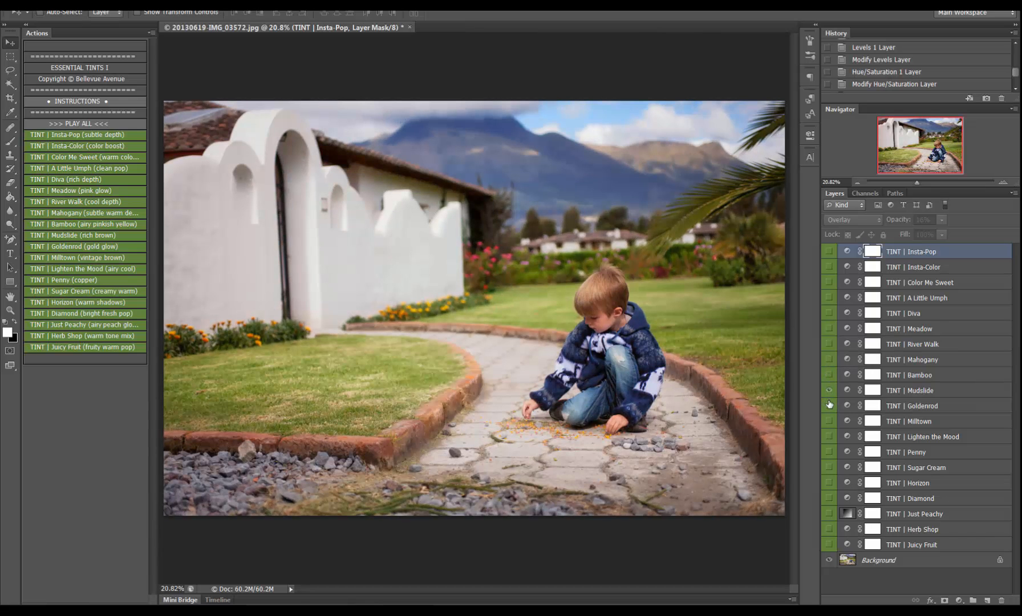
{"action": "left_click", "coordinate": [830, 391]}
{"action": "left_click", "coordinate": [831, 406]}
{"action": "left_click", "coordinate": [830, 406]}
{"action": "left_click", "coordinate": [830, 421]}
{"action": "left_click", "coordinate": [830, 422]}
{"action": "left_click", "coordinate": [831, 437]}
{"action": "left_click", "coordinate": [830, 437]}
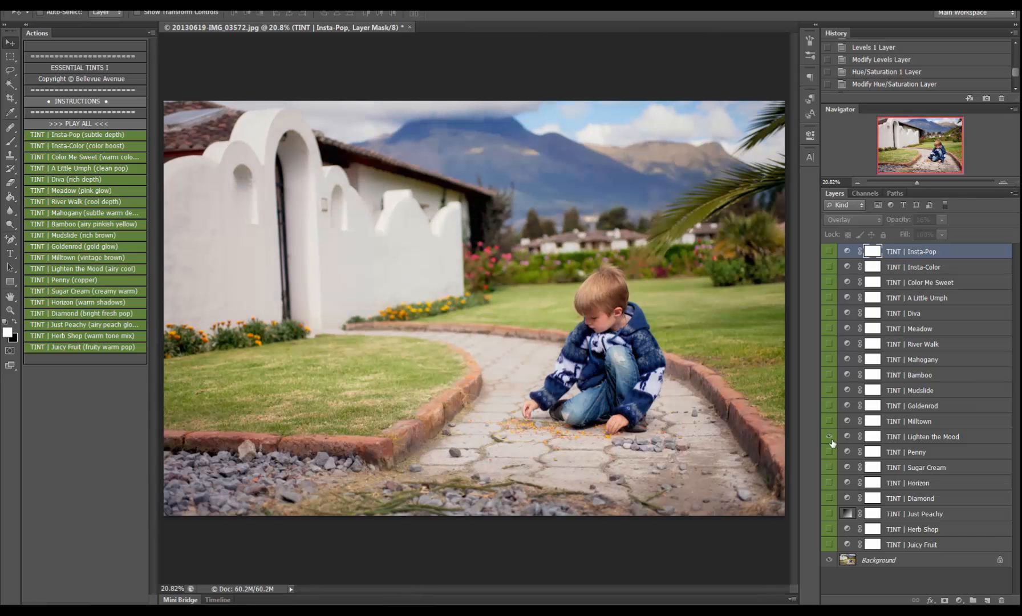
{"action": "left_click", "coordinate": [831, 452]}
{"action": "left_click", "coordinate": [830, 453]}
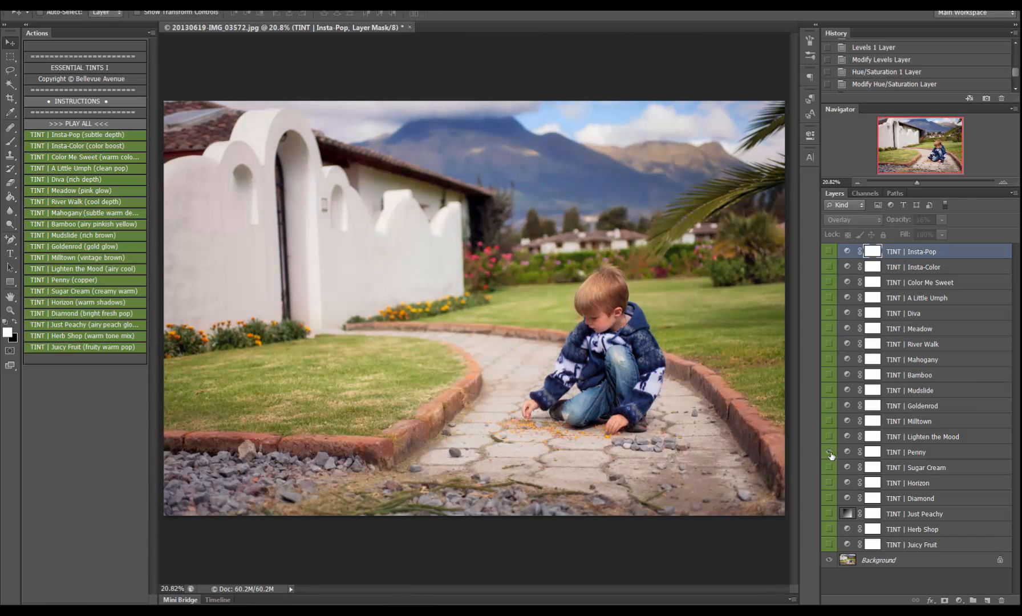
{"action": "left_click", "coordinate": [831, 468]}
{"action": "left_click", "coordinate": [831, 468]}
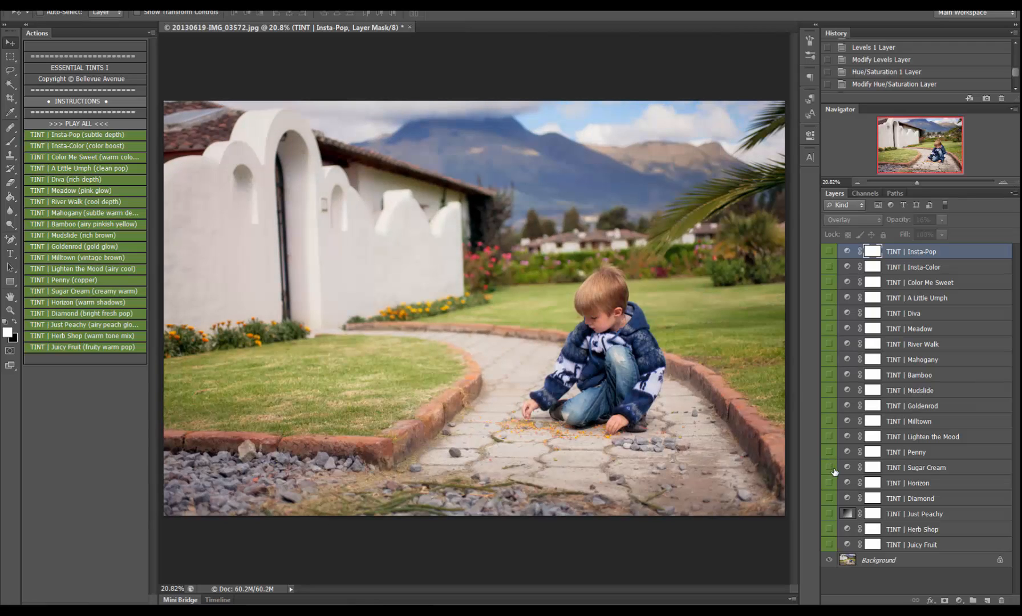
Delete all the tint layers above the Background and run only the Insta-Pop (subtle depth) tint action
{"action": "left_click", "coordinate": [953, 543], "text": "shift"}
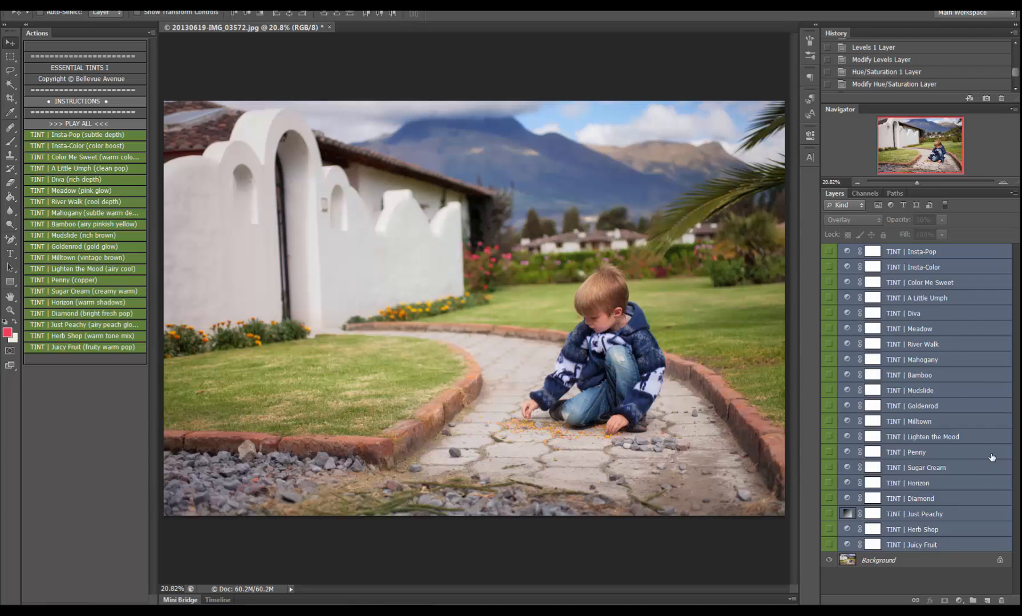
{"action": "left_click_drag", "start_coordinate": [988, 459], "coordinate": [1002, 600]}
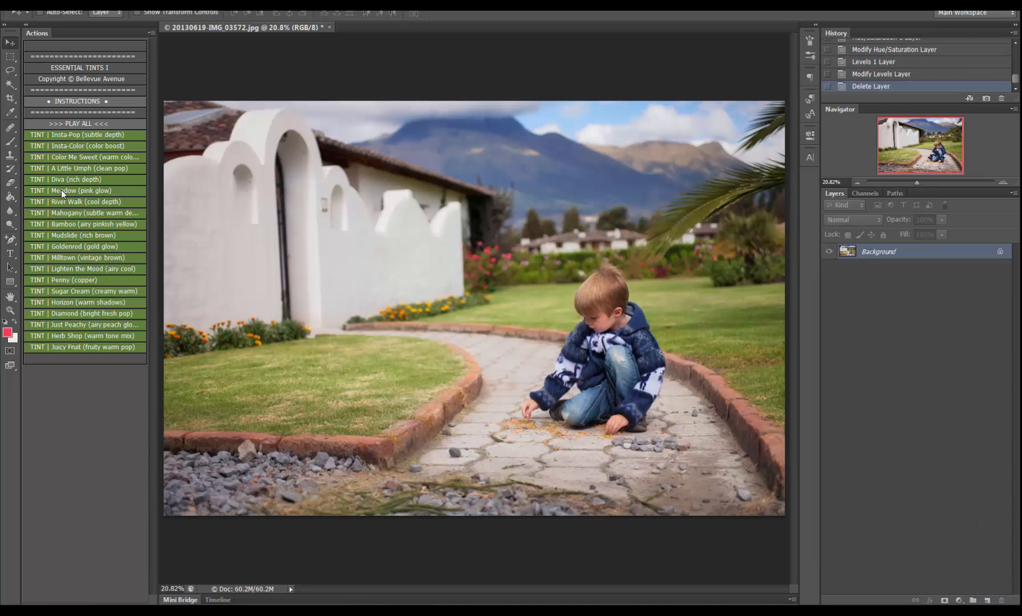
{"action": "left_click", "coordinate": [71, 134]}
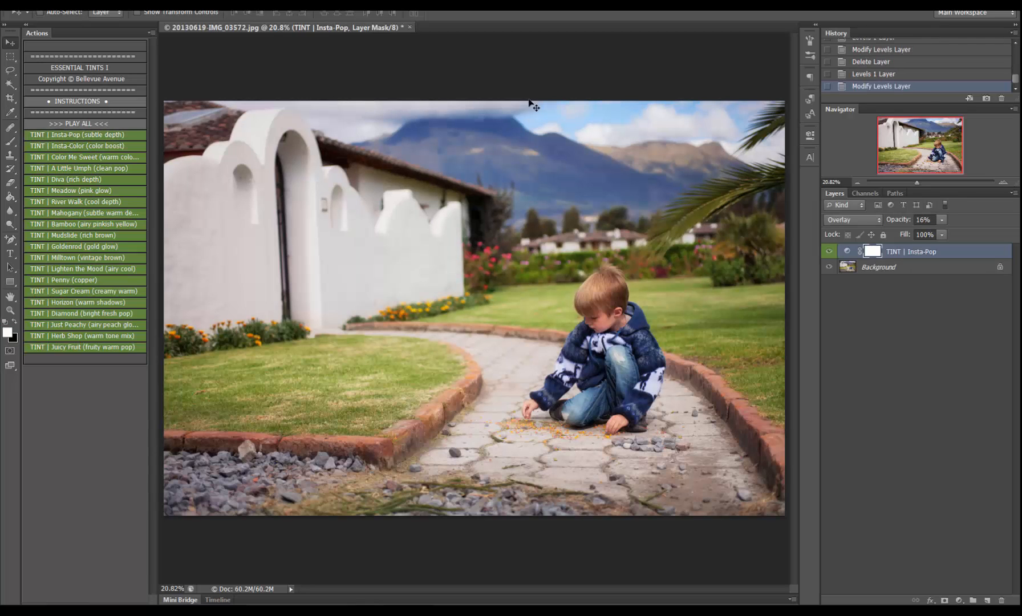
Compare the photo with and without the Insta-Pop tint, raise the layer's opacity to 28%, and hide the layer
{"action": "left_click", "coordinate": [829, 251]}
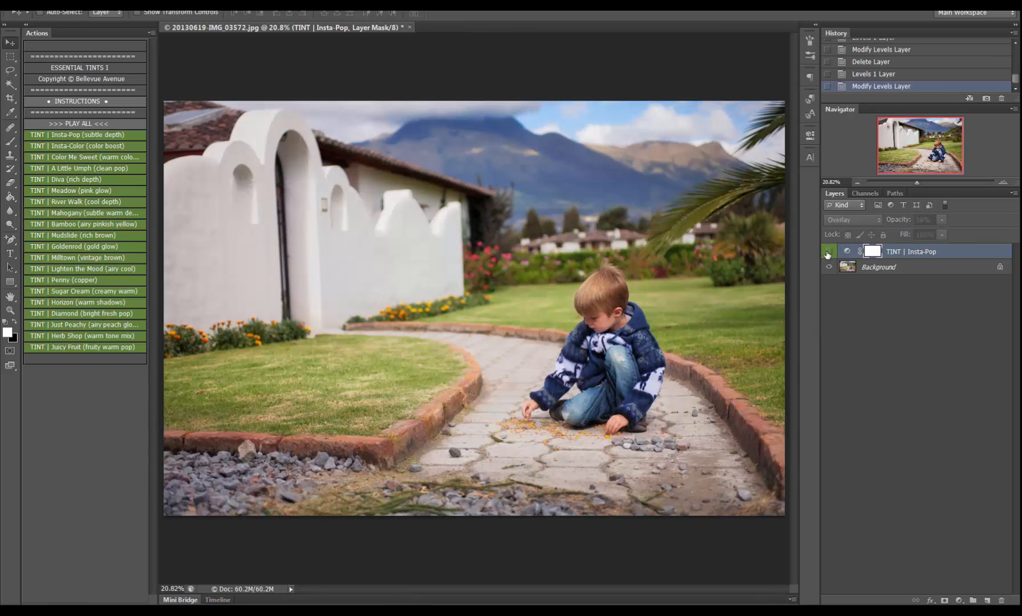
{"action": "left_click", "coordinate": [828, 253]}
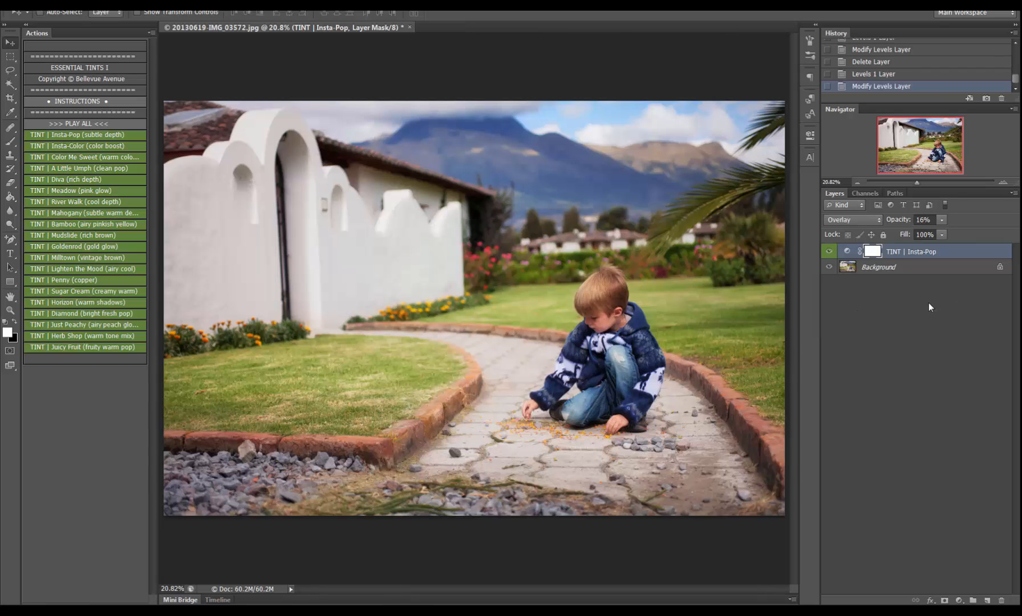
{"action": "left_click", "coordinate": [942, 234]}
{"action": "left_click_drag", "start_coordinate": [935, 232], "coordinate": [948, 233]}
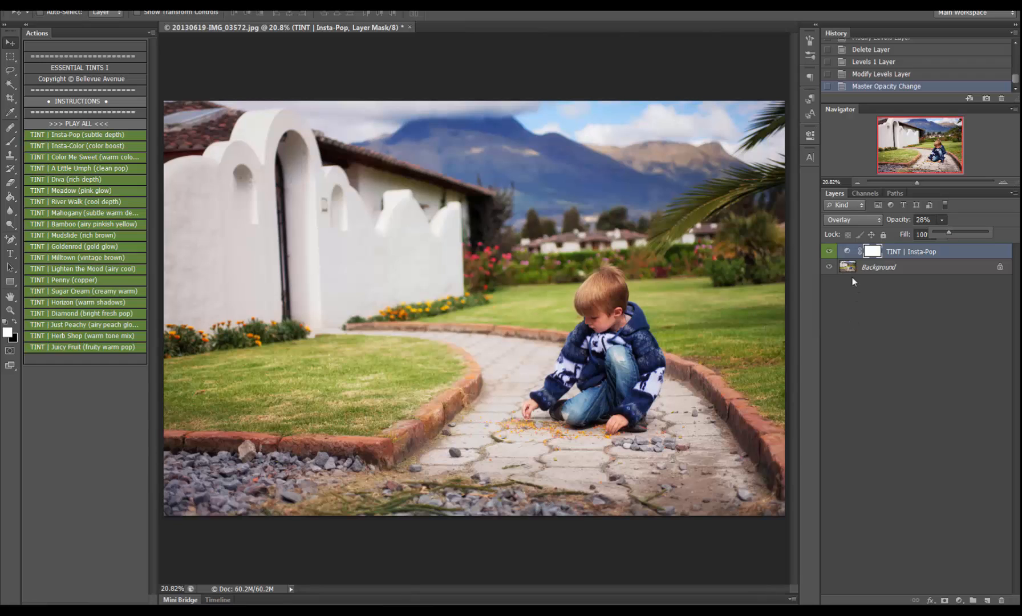
{"action": "left_click", "coordinate": [829, 251]}
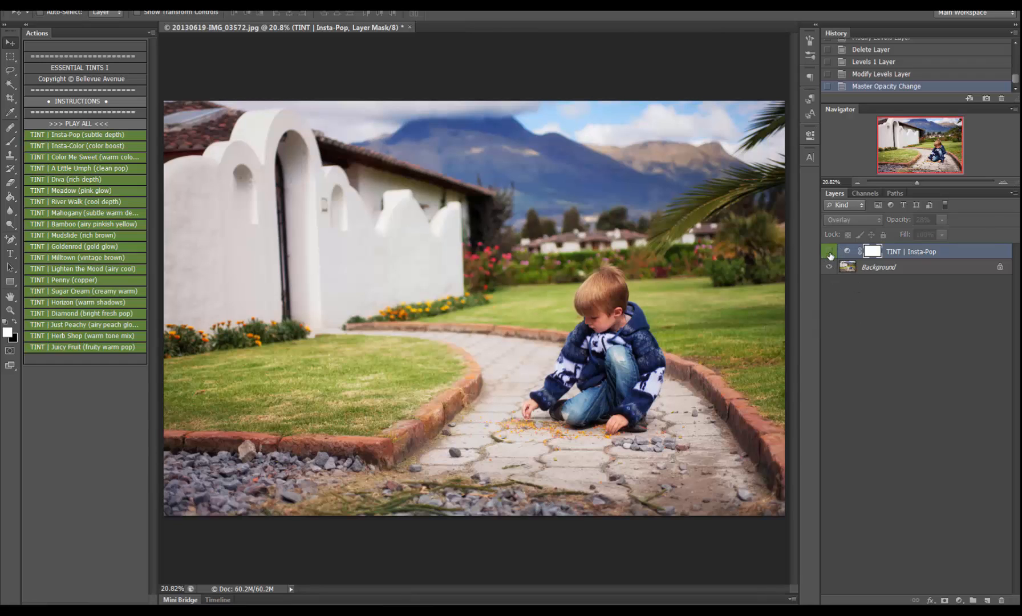
Run the Insta-Color (color boost) tint action, compare the photo with and without it, and leave its layer hidden
{"action": "left_click", "coordinate": [71, 146]}
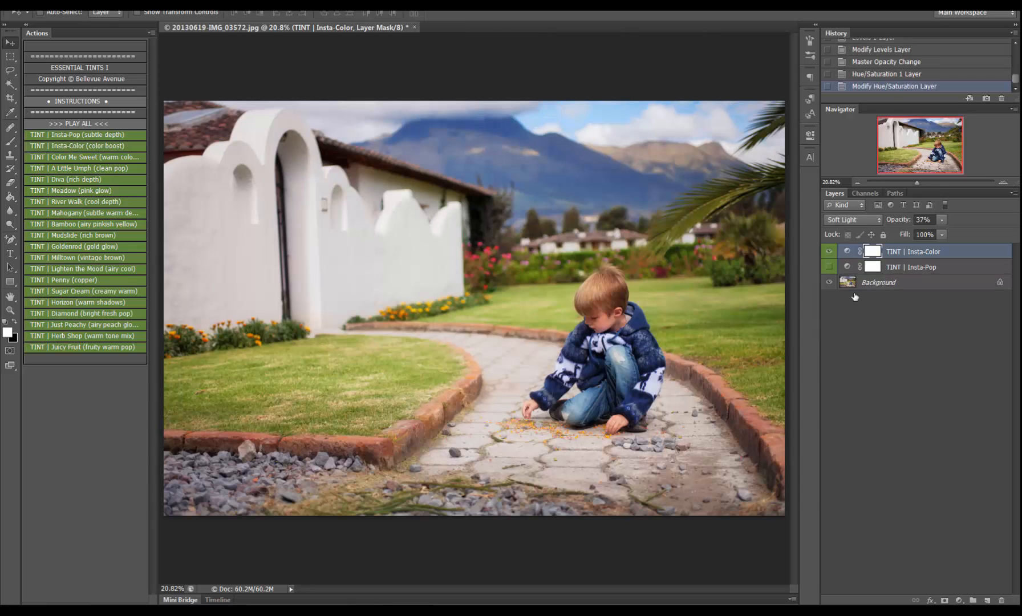
{"action": "left_click", "coordinate": [828, 251]}
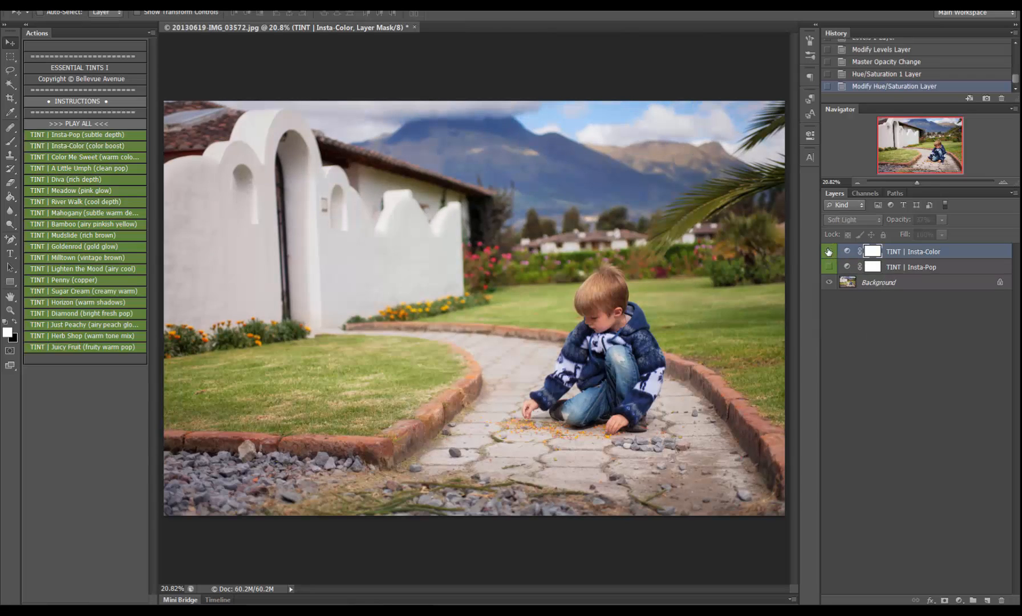
{"action": "left_click", "coordinate": [829, 252]}
{"action": "left_click", "coordinate": [829, 252]}
{"action": "left_click", "coordinate": [829, 252]}
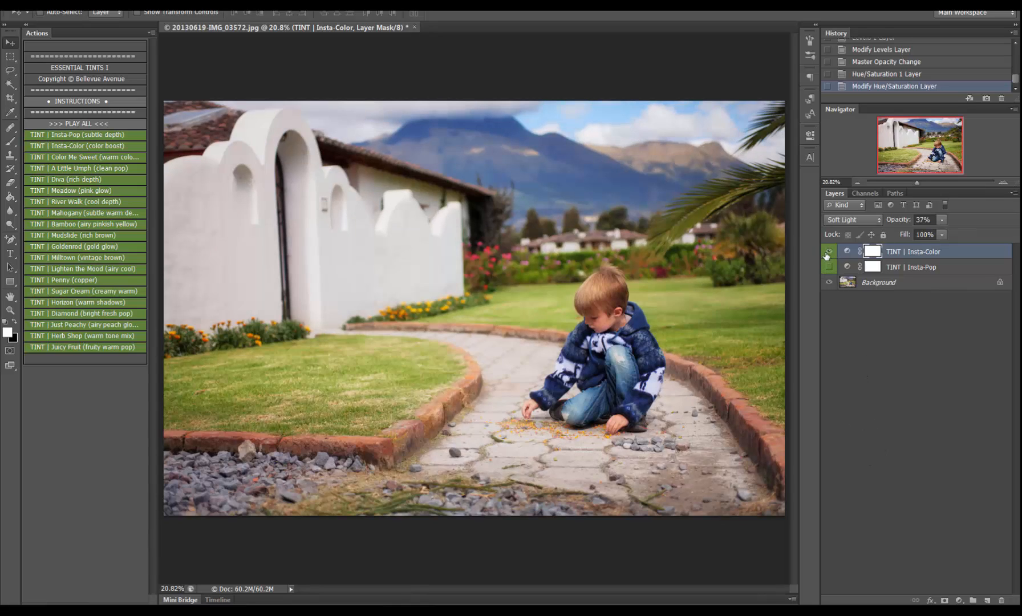
{"action": "left_click", "coordinate": [829, 252]}
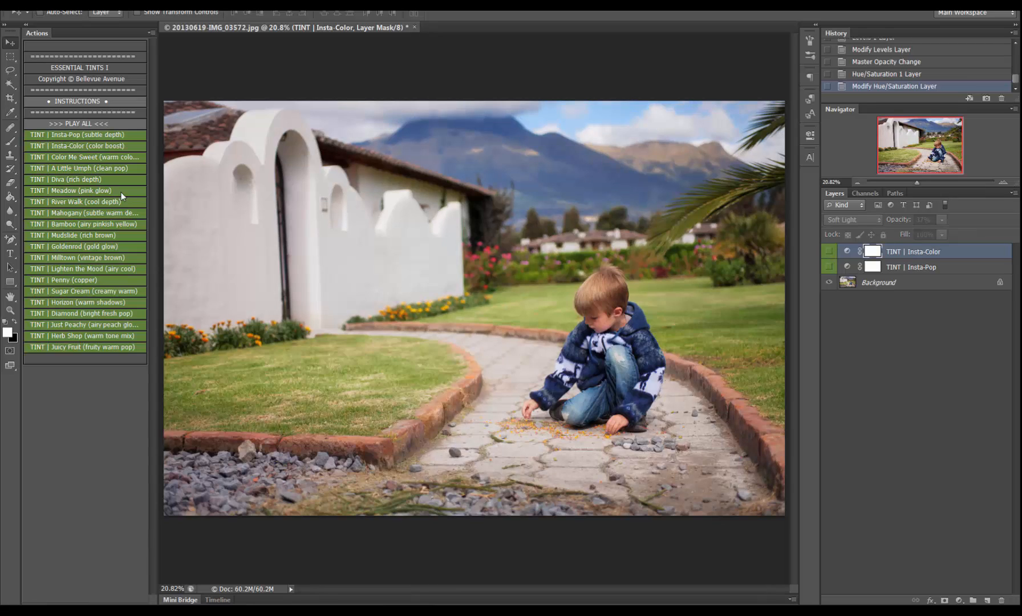
Run the Color Me Sweet tint action, toggle its layer to compare the effect, and leave it hidden
{"action": "left_click", "coordinate": [82, 157]}
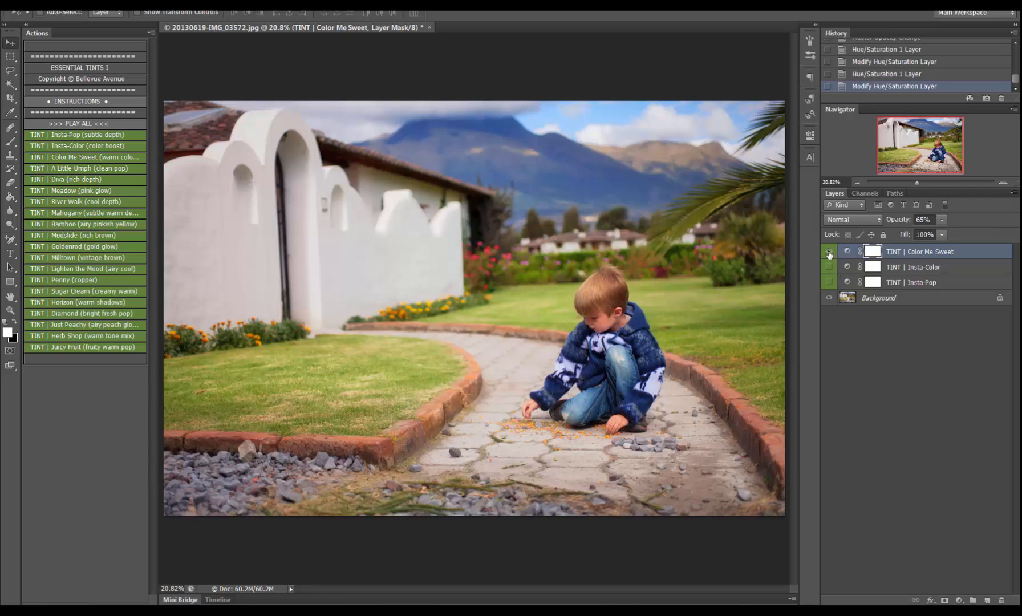
{"action": "left_click", "coordinate": [830, 253]}
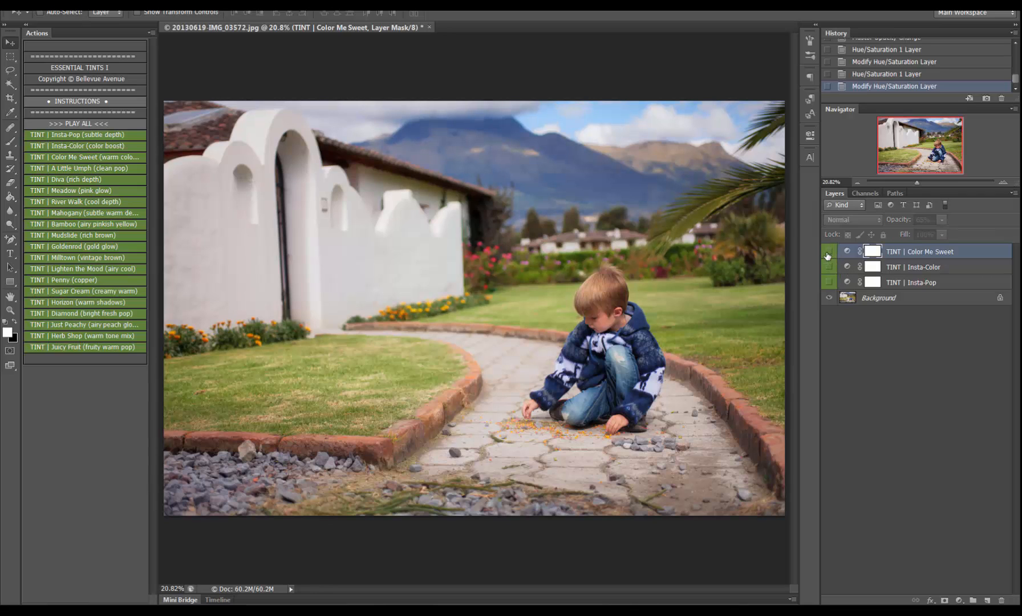
{"action": "left_click", "coordinate": [830, 252]}
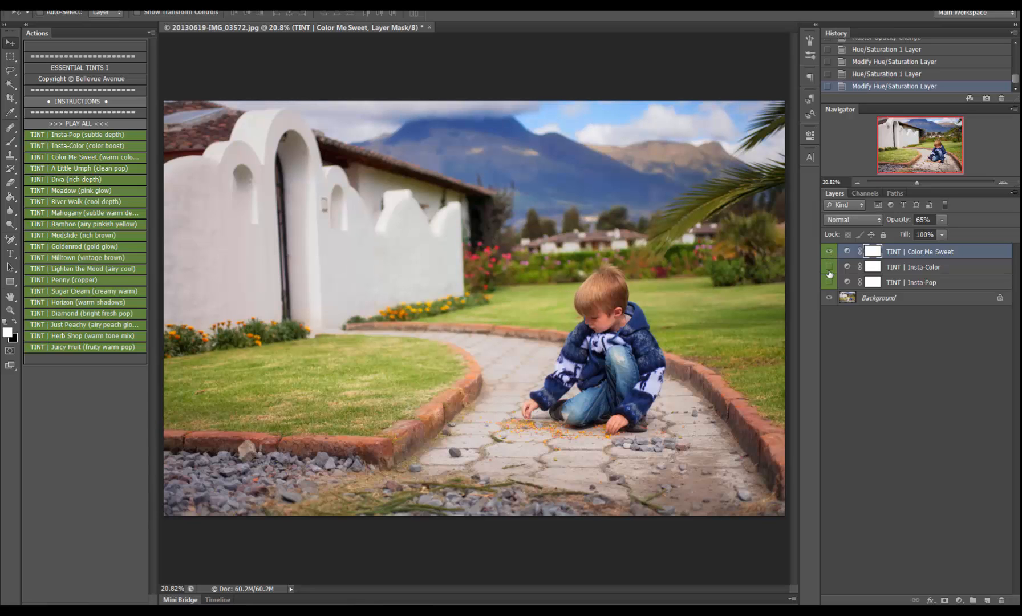
{"action": "left_click", "coordinate": [829, 252]}
Run the A Little Umph (clean pop) tint action, toggle its layer to compare the effect, and leave it hidden
{"action": "left_click", "coordinate": [84, 168]}
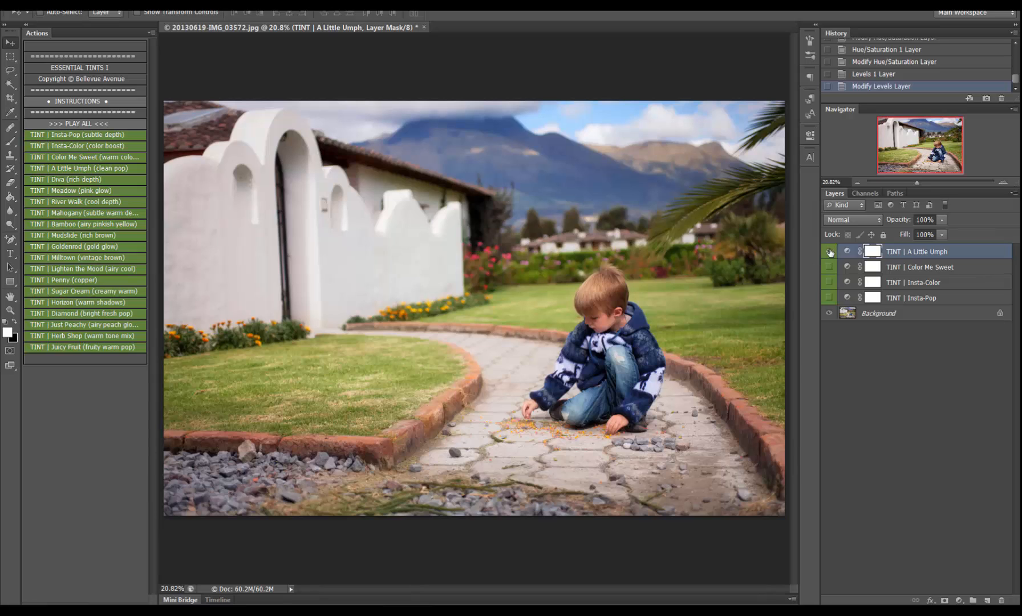
{"action": "left_click", "coordinate": [829, 251]}
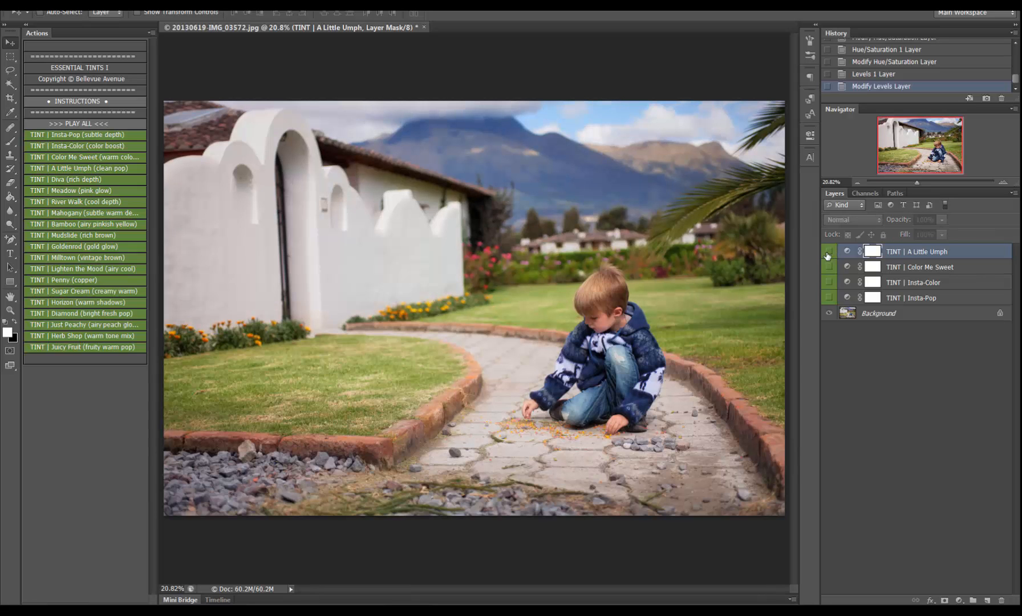
{"action": "left_click", "coordinate": [828, 252]}
{"action": "left_click", "coordinate": [829, 251]}
Run the Diva (rich depth) tint action, toggle its layer to compare the effect, and leave it hidden
{"action": "left_click", "coordinate": [78, 181]}
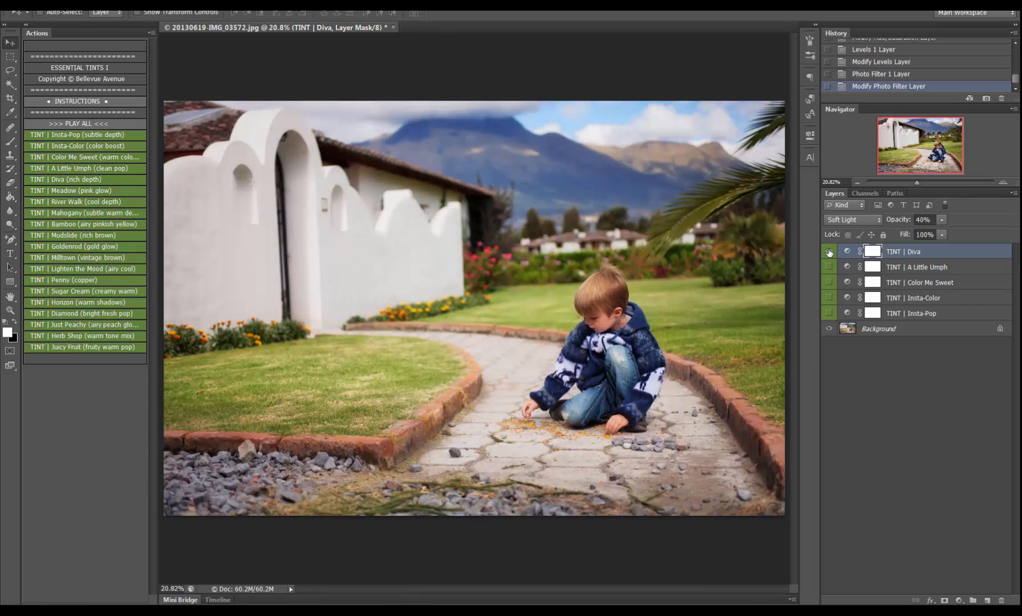
{"action": "left_click", "coordinate": [830, 253]}
{"action": "left_click", "coordinate": [830, 253]}
{"action": "left_click", "coordinate": [830, 253]}
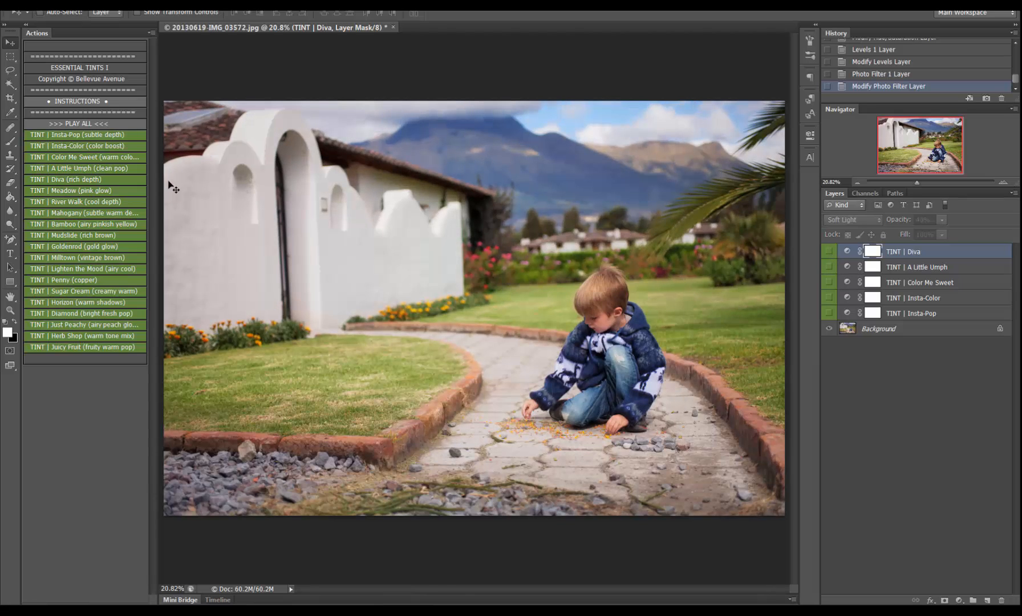
Run the Meadow (pink glow) tint action, toggle its layer to compare the effect, and leave it hidden
{"action": "left_click", "coordinate": [81, 192]}
{"action": "left_click", "coordinate": [829, 251]}
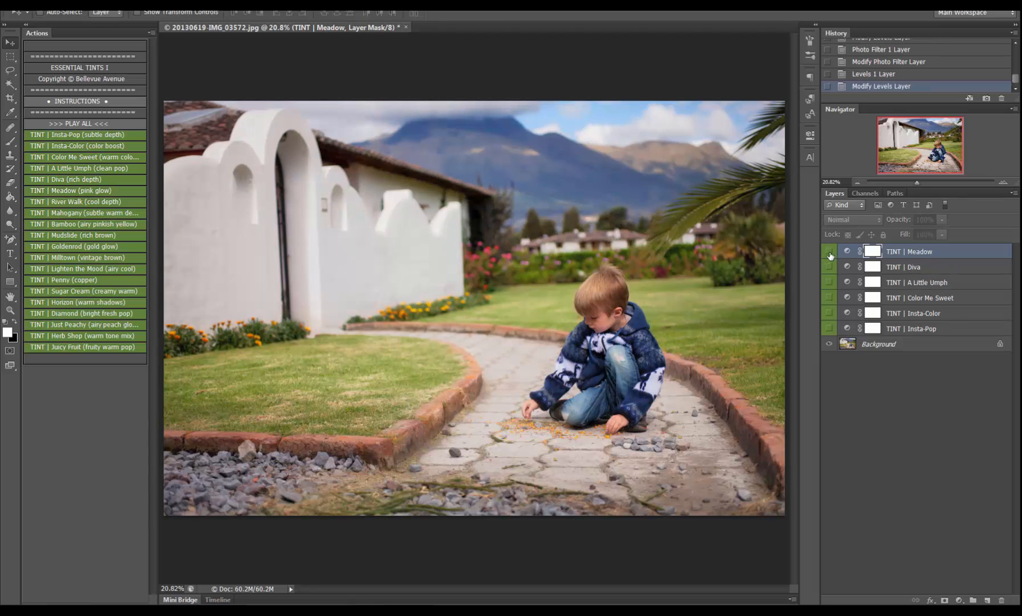
{"action": "left_click", "coordinate": [829, 251]}
{"action": "left_click", "coordinate": [829, 253]}
Run the River Walk (cool depth) tint action, toggle its layer to compare the effect, and leave it hidden
{"action": "left_click", "coordinate": [72, 203]}
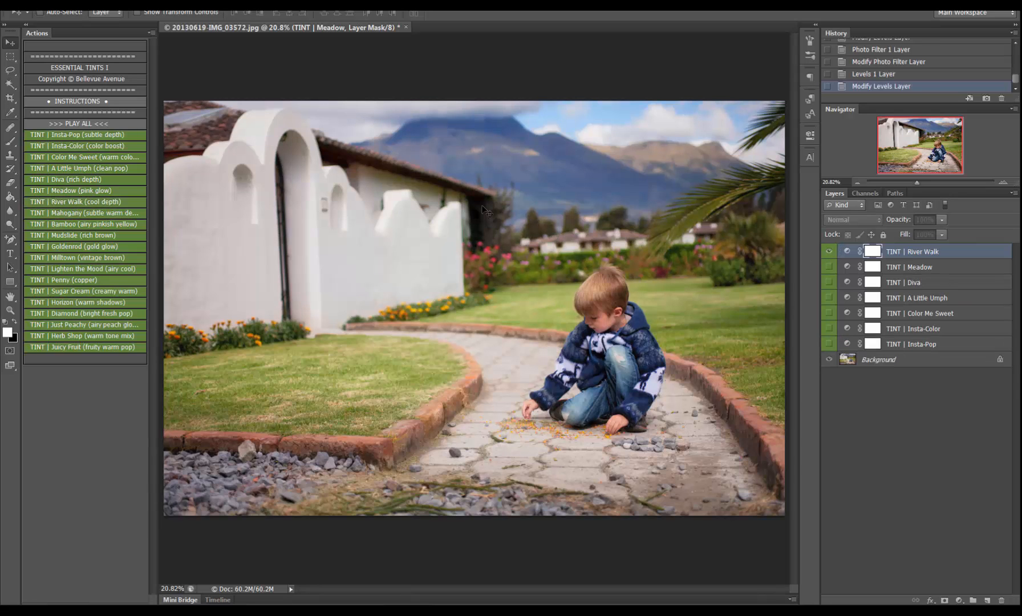
{"action": "left_click", "coordinate": [829, 252]}
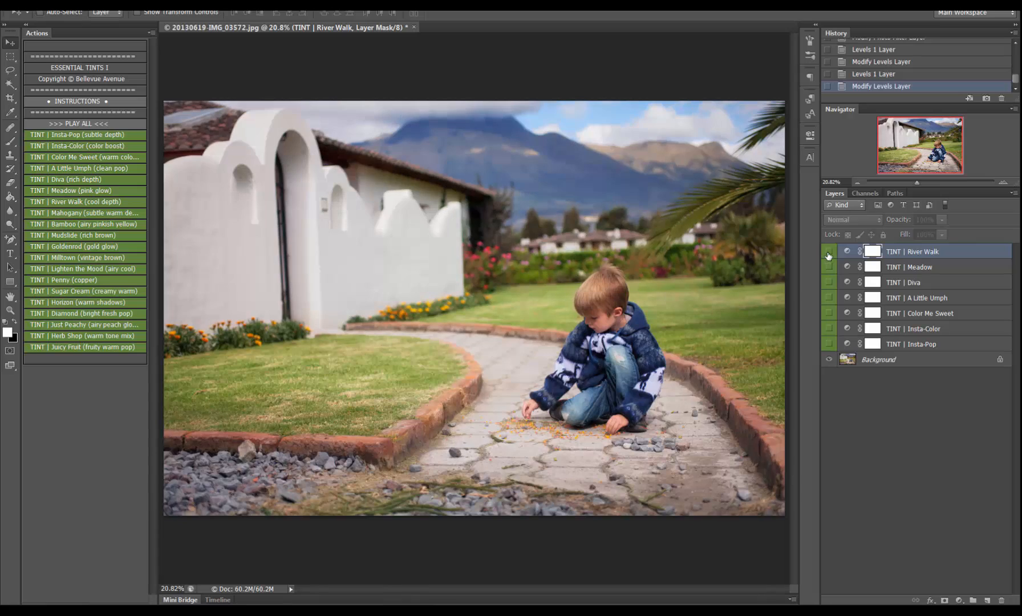
{"action": "left_click", "coordinate": [830, 251]}
{"action": "left_click", "coordinate": [829, 251]}
{"action": "left_click", "coordinate": [829, 252]}
{"action": "left_click", "coordinate": [830, 252]}
Run the Mahogany tint action, toggle its layer to compare the effect, and leave it hidden
{"action": "left_click", "coordinate": [69, 216]}
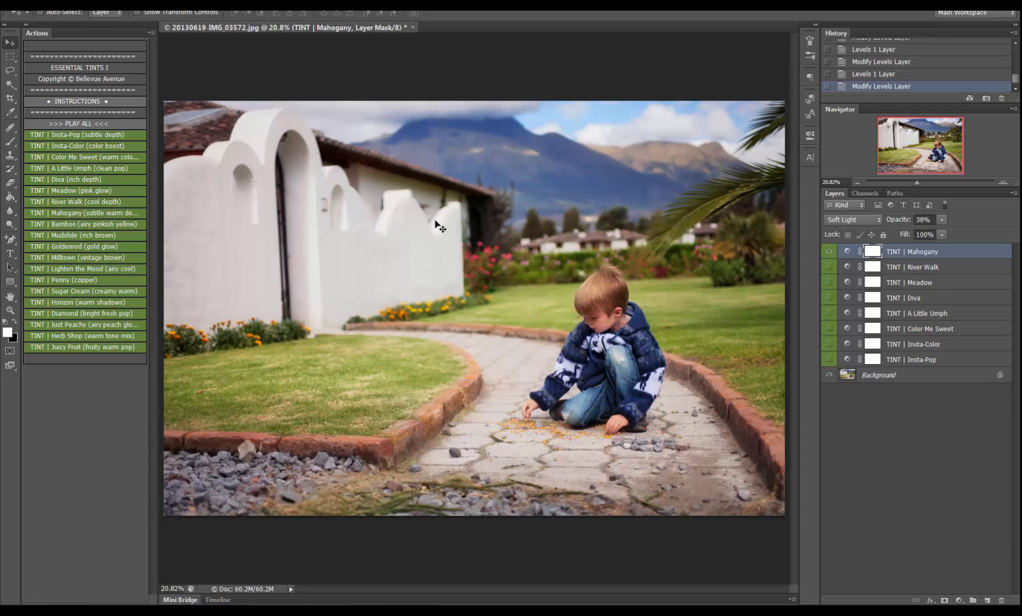
{"action": "left_click", "coordinate": [830, 253]}
{"action": "left_click", "coordinate": [829, 252]}
{"action": "left_click", "coordinate": [830, 253]}
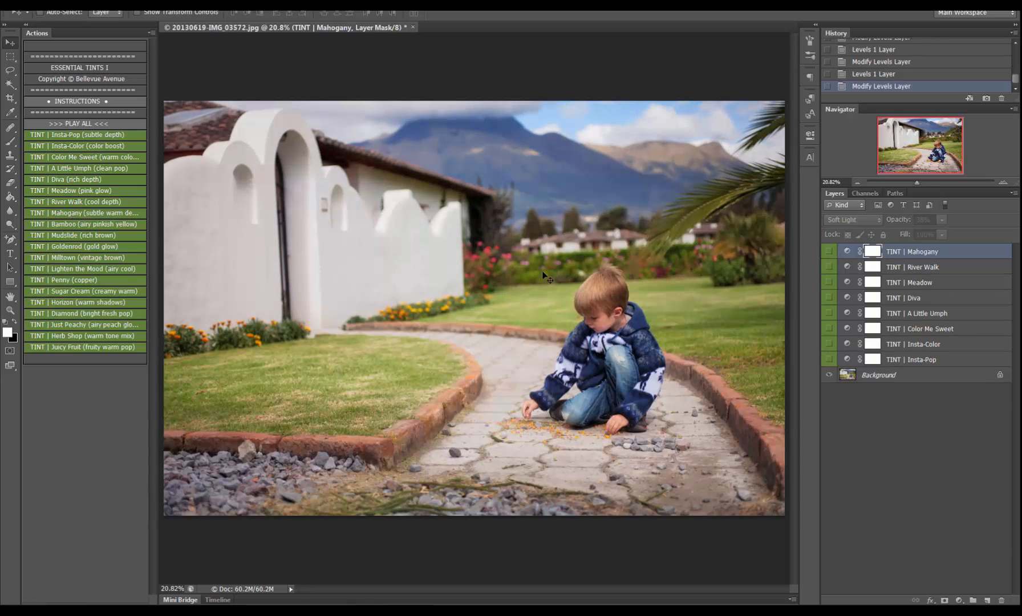
Run the Bamboo (airy pinkish yellow) tint action, toggle its layer to compare the effect, and leave it hidden
{"action": "left_click", "coordinate": [68, 224]}
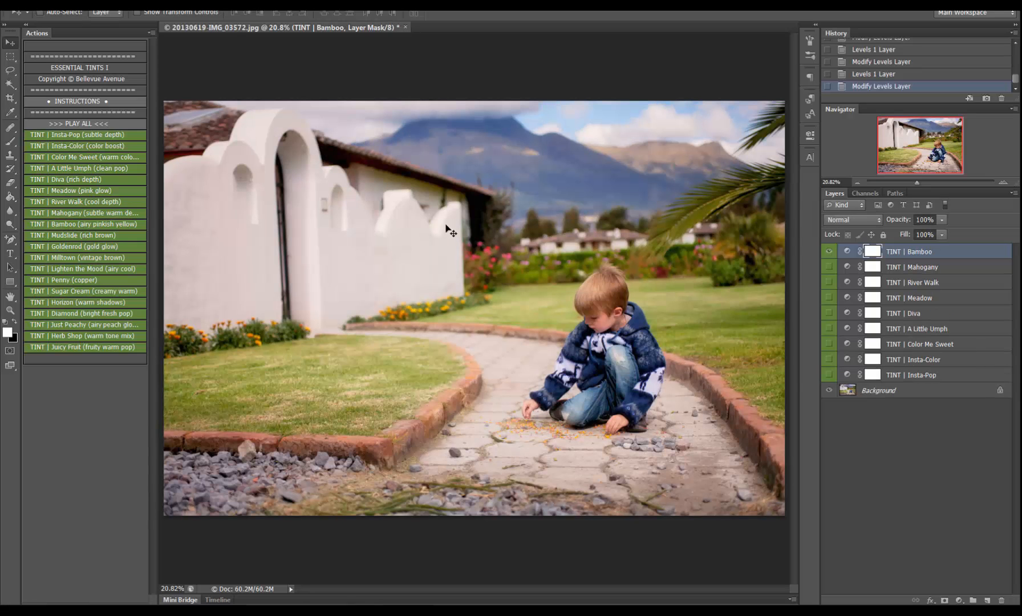
{"action": "left_click", "coordinate": [829, 251]}
{"action": "left_click", "coordinate": [829, 252]}
{"action": "left_click", "coordinate": [829, 252]}
{"action": "left_click", "coordinate": [828, 251]}
{"action": "left_click", "coordinate": [829, 251]}
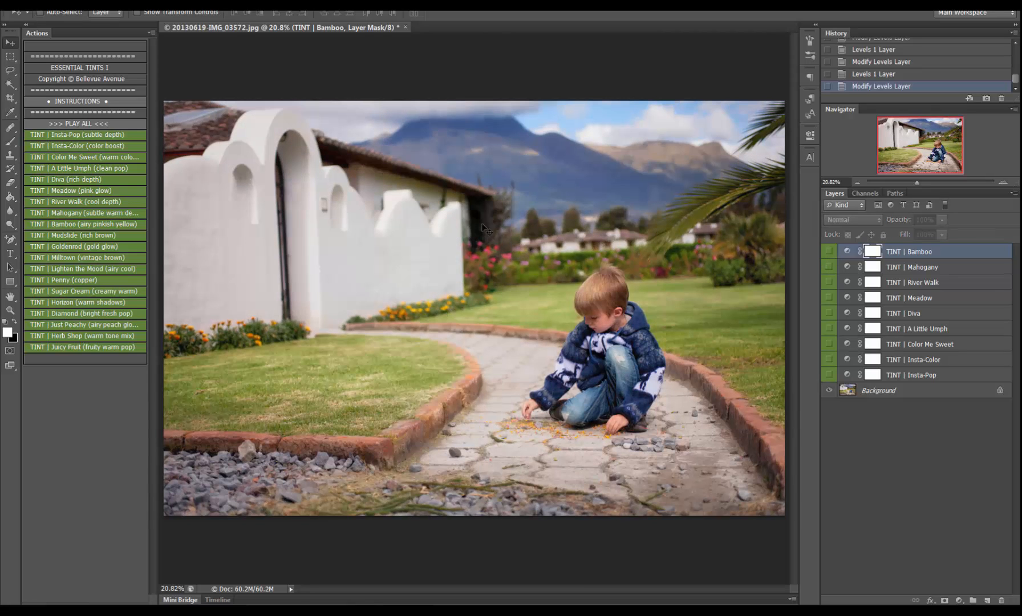
Run the Mudslide (rich brown) tint action, toggle its layer to compare the effect, and leave it hidden
{"action": "left_click", "coordinate": [69, 235]}
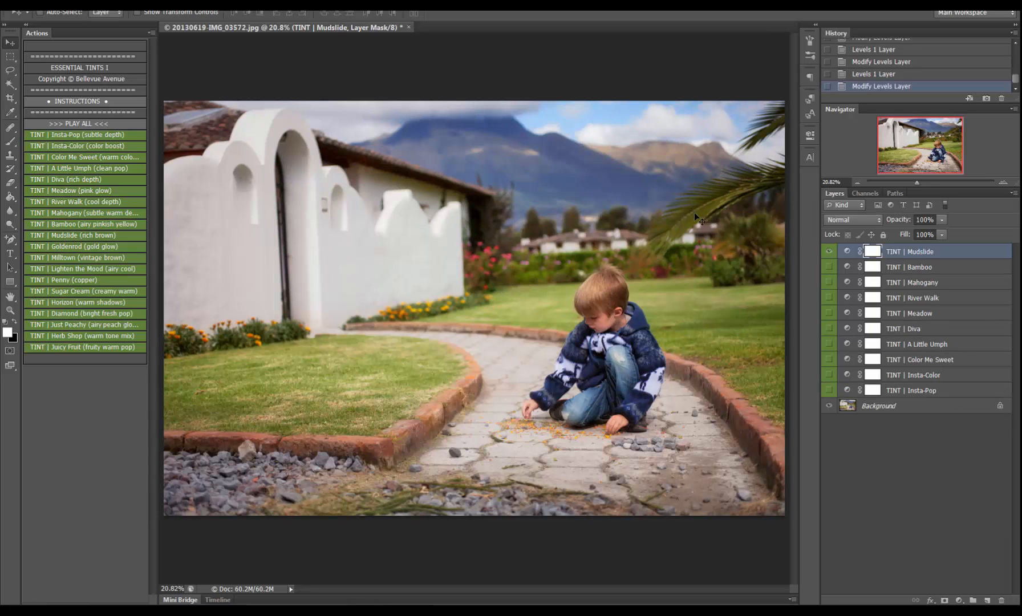
{"action": "left_click", "coordinate": [830, 253]}
{"action": "left_click", "coordinate": [830, 253]}
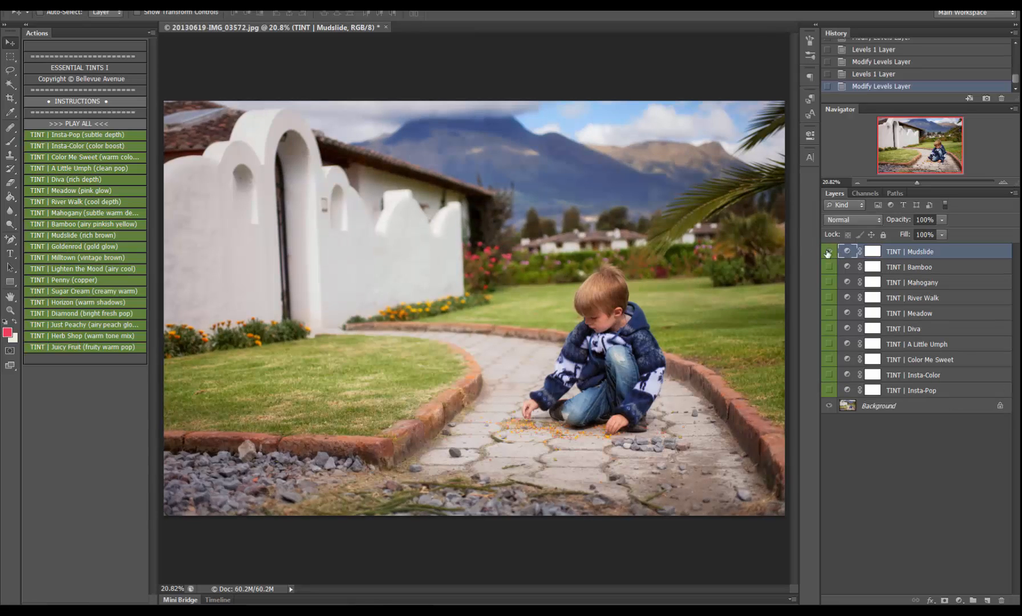
{"action": "left_click", "coordinate": [830, 253]}
{"action": "left_click", "coordinate": [831, 254]}
{"action": "left_click", "coordinate": [829, 255]}
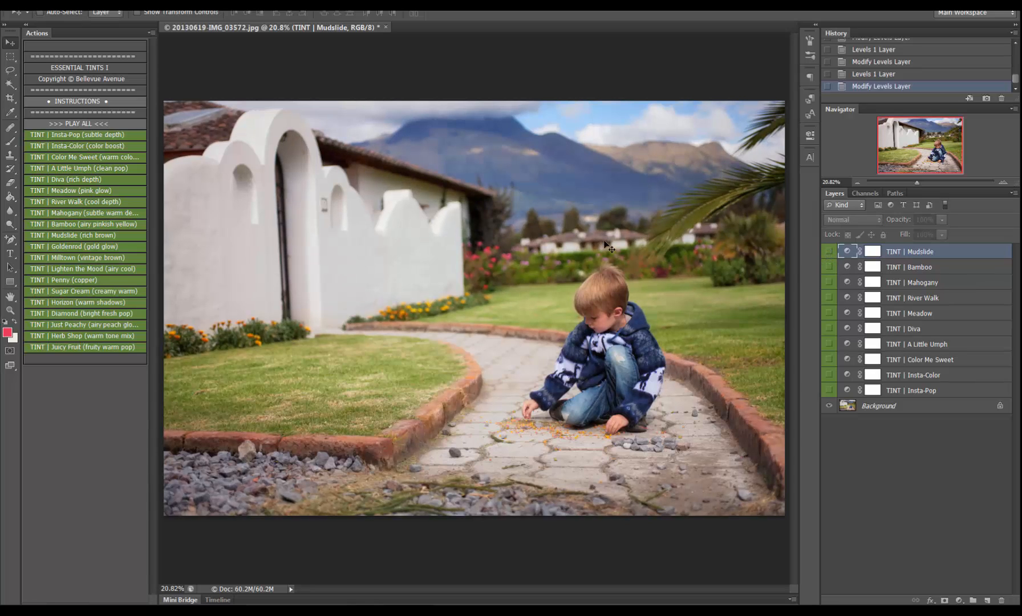
Run the Goldenrod (gold glow) tint action, toggle its layer to compare the effect, and leave it hidden
{"action": "left_click", "coordinate": [72, 246]}
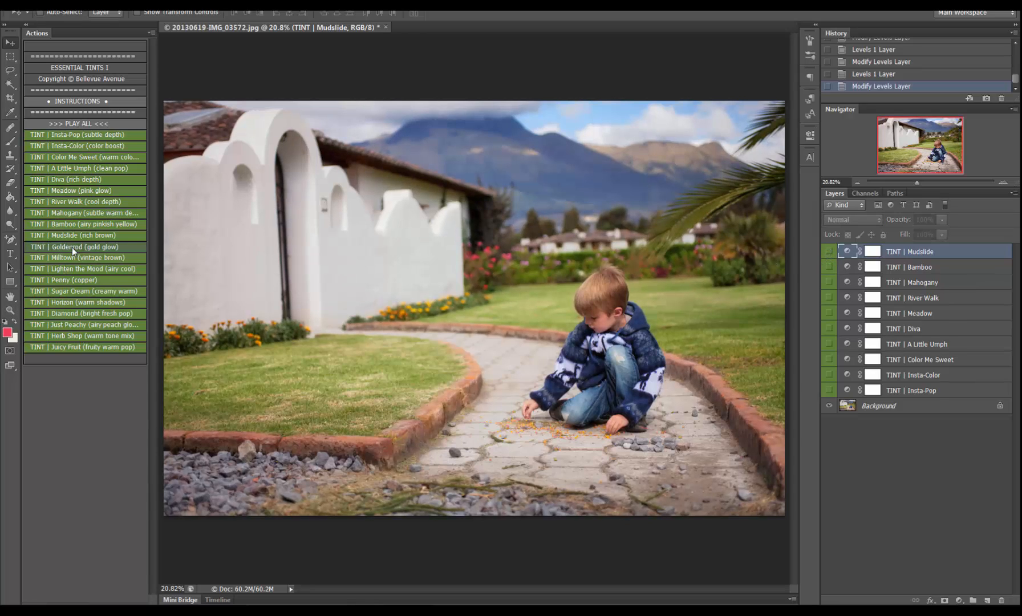
{"action": "left_click", "coordinate": [829, 251]}
{"action": "left_click", "coordinate": [829, 253]}
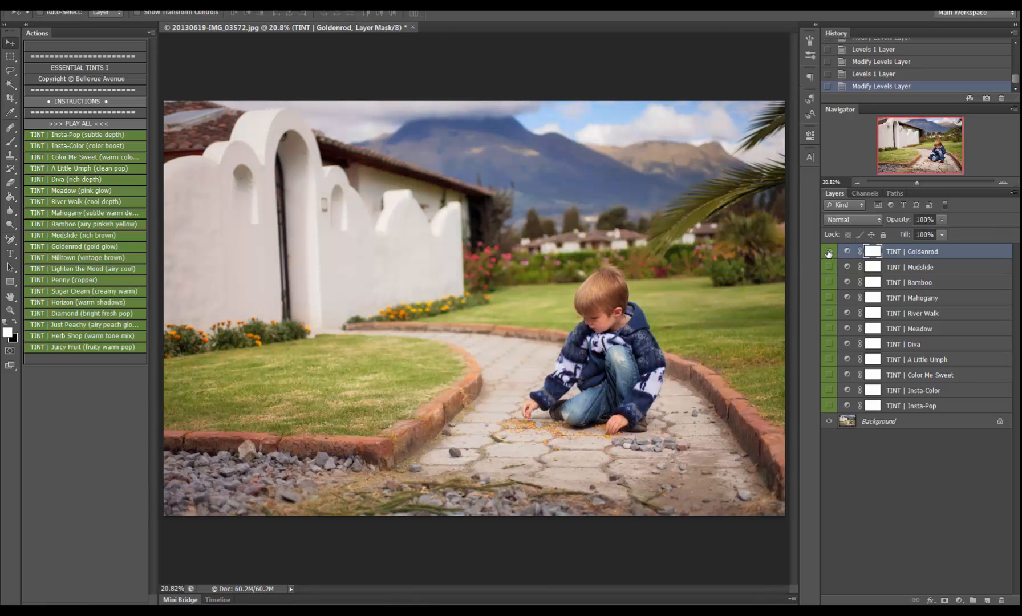
{"action": "left_click", "coordinate": [830, 253]}
{"action": "left_click", "coordinate": [830, 254]}
{"action": "left_click", "coordinate": [826, 256]}
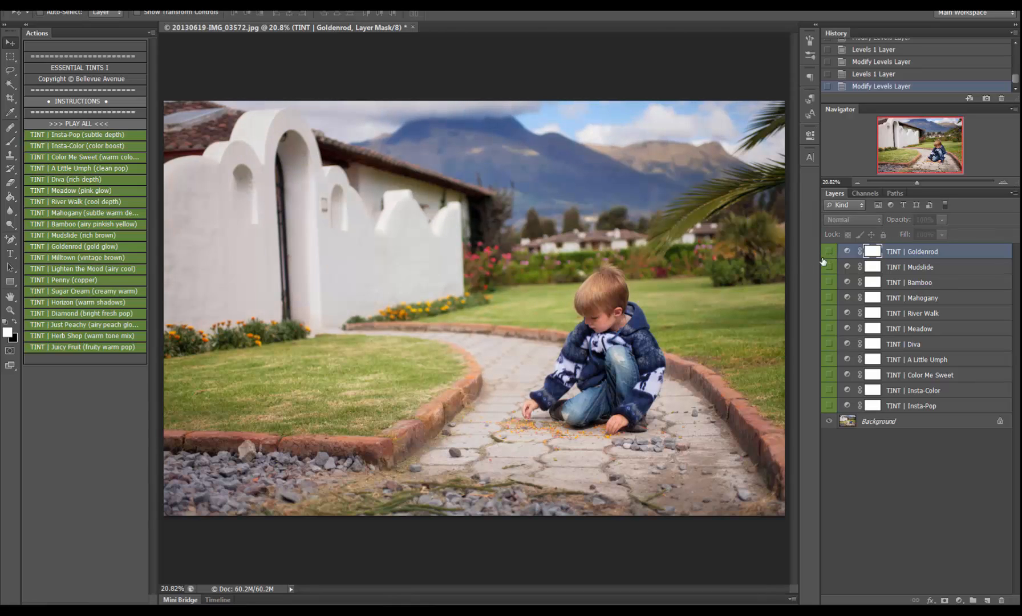
Run the Milltown (vintage brown) tint action and toggle its layer to compare the effect, closing its Gradient Map properties
{"action": "left_click", "coordinate": [63, 258]}
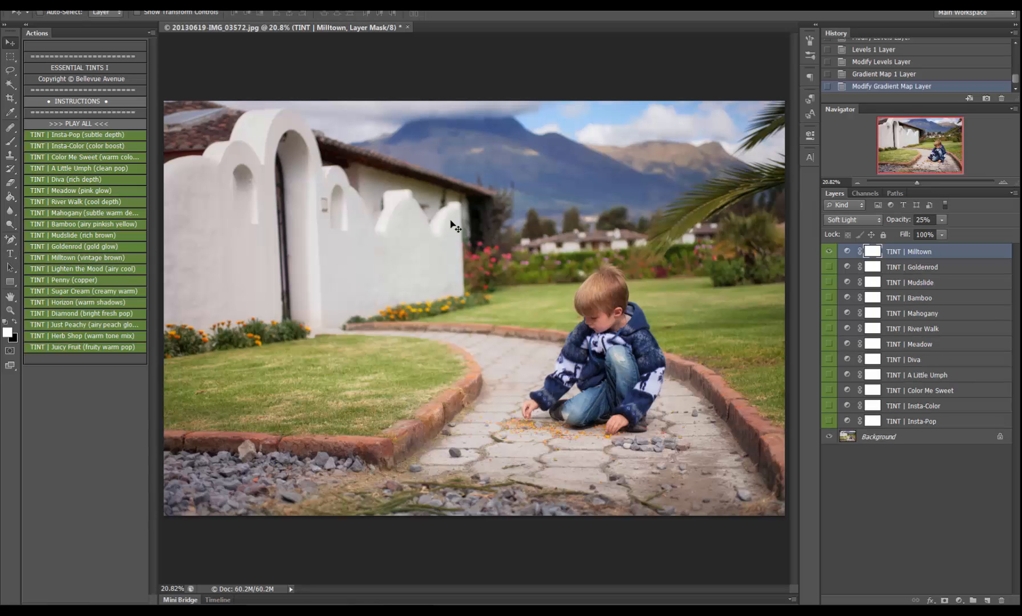
{"action": "left_click", "coordinate": [830, 253]}
{"action": "left_click", "coordinate": [830, 253]}
{"action": "double_click", "coordinate": [850, 252]}
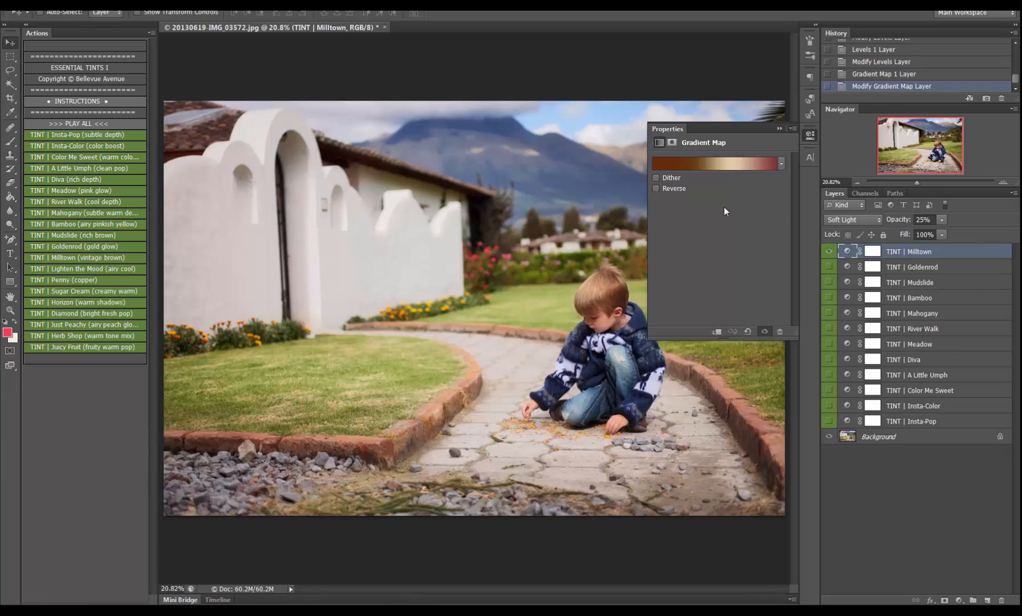
{"action": "left_click", "coordinate": [780, 131]}
{"action": "left_click", "coordinate": [828, 253]}
{"action": "left_click", "coordinate": [828, 253]}
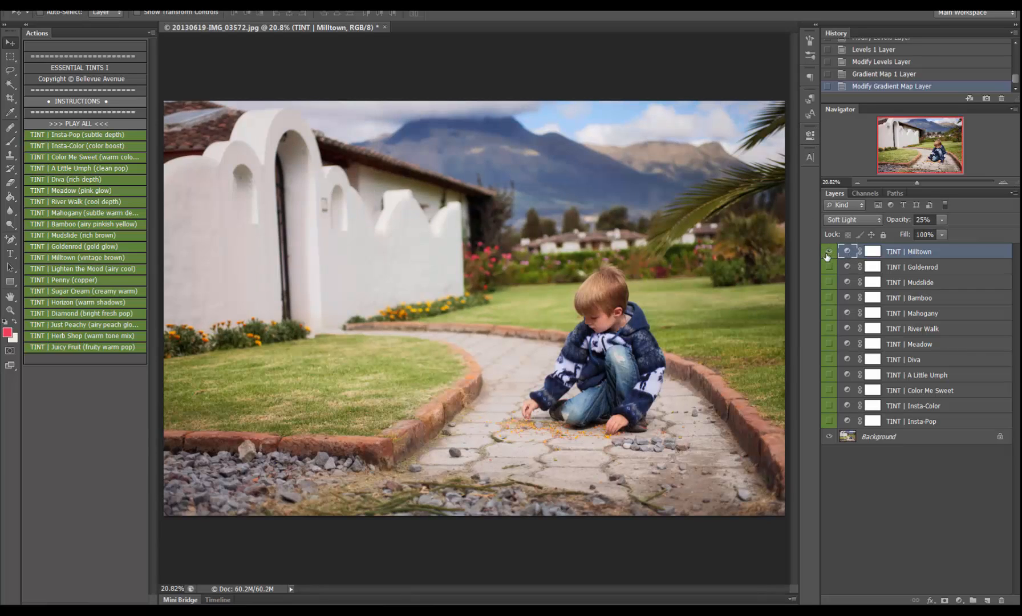
Run the Goldenrod tint action again and the Lighten the Mood (airy cool) action, compare the photo with and without them, and leave both layers hidden
{"action": "left_click", "coordinate": [86, 246]}
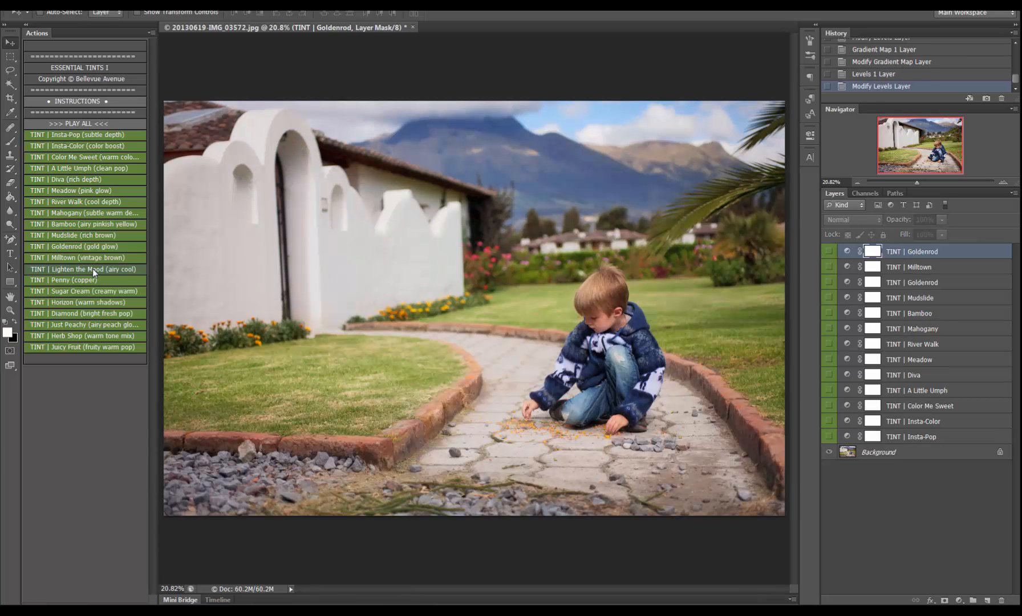
{"action": "left_click", "coordinate": [92, 269]}
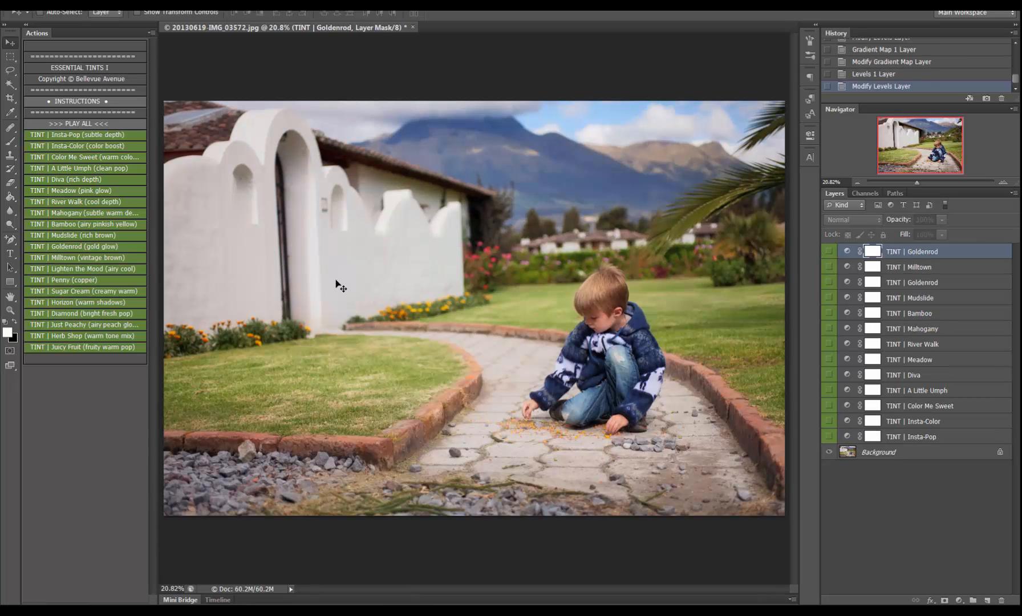
{"action": "left_click", "coordinate": [829, 253]}
{"action": "left_click", "coordinate": [829, 253]}
{"action": "left_click", "coordinate": [829, 253]}
{"action": "left_click", "coordinate": [829, 252]}
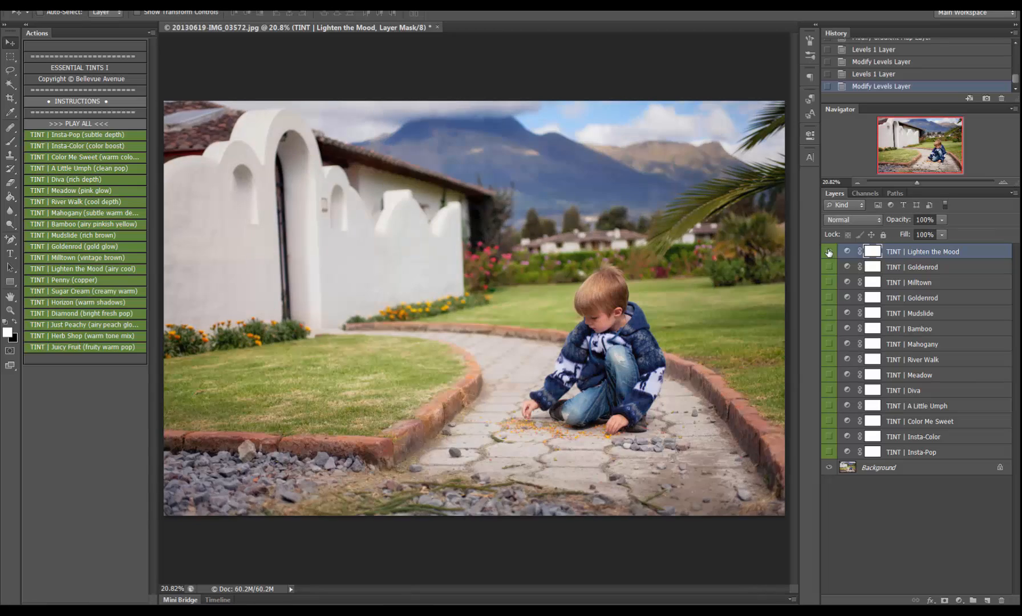
{"action": "left_click", "coordinate": [829, 253]}
{"action": "left_click", "coordinate": [829, 253]}
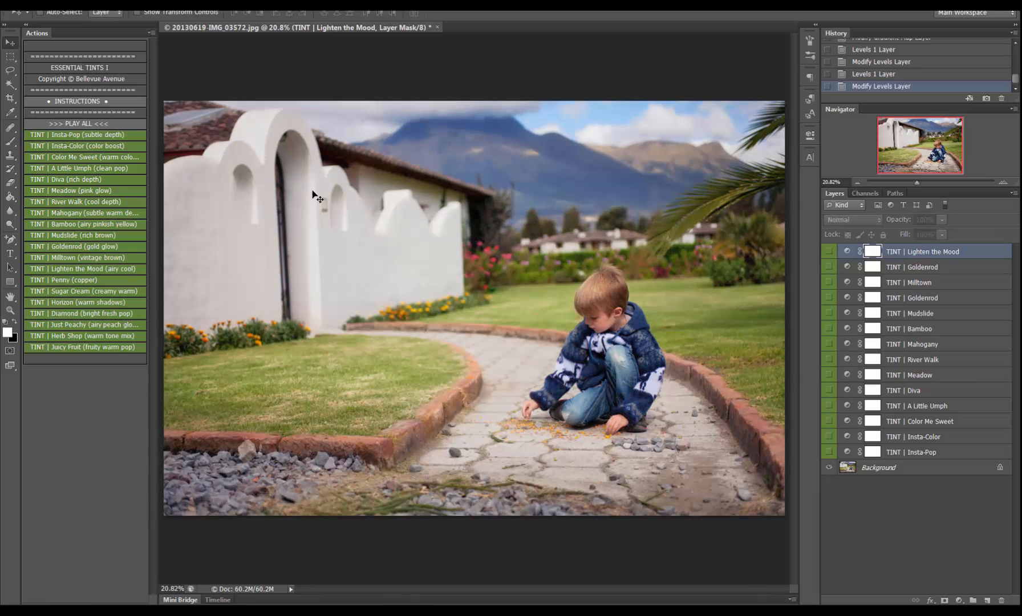
Run the Penny (copper) tint action, toggle its layer to compare the effect, and leave it hidden
{"action": "left_click", "coordinate": [83, 283]}
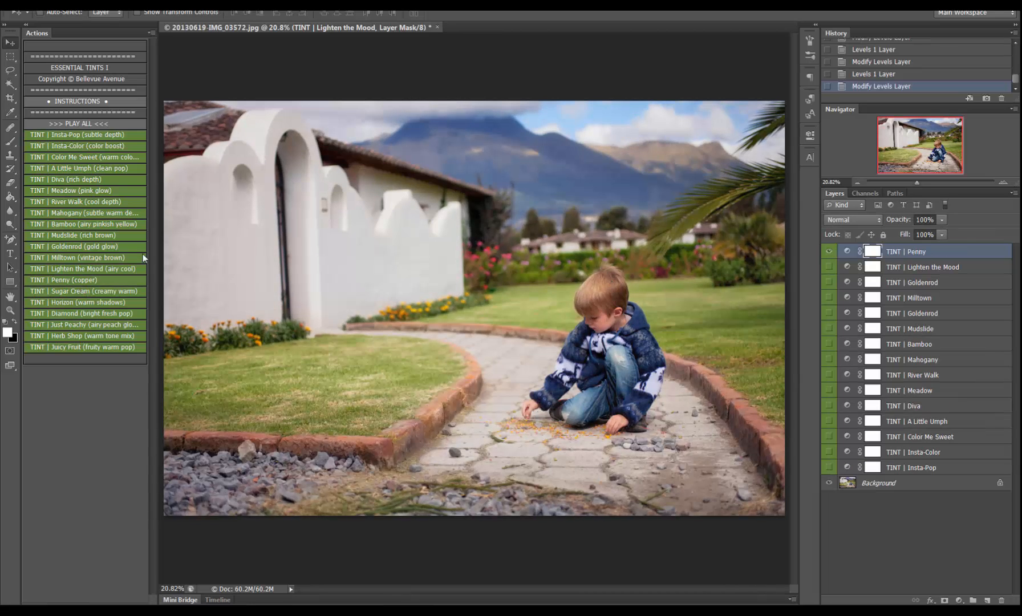
{"action": "left_click", "coordinate": [829, 253]}
{"action": "left_click", "coordinate": [829, 253]}
{"action": "left_click", "coordinate": [829, 253]}
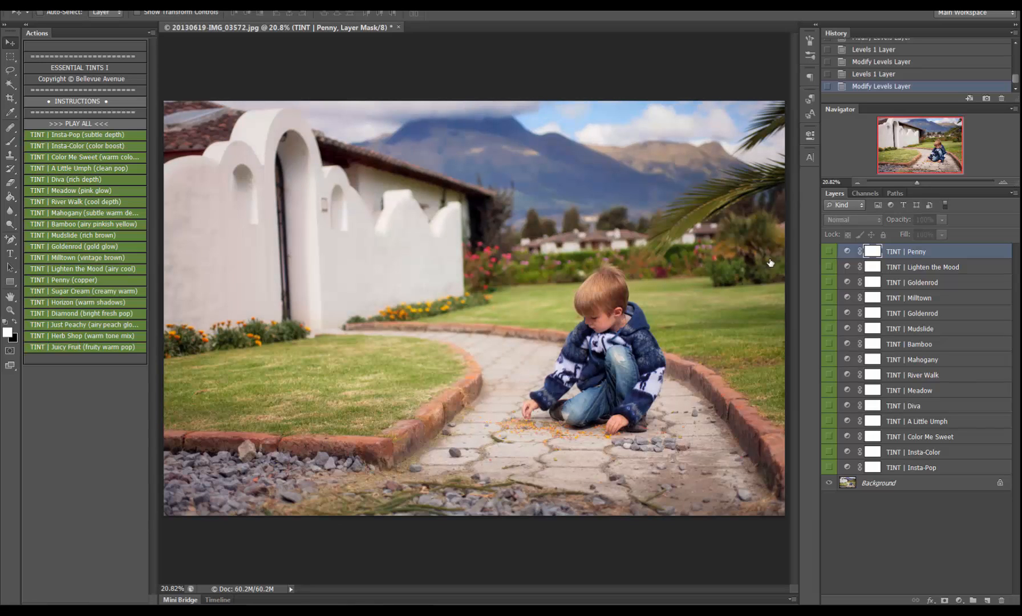
Run the Sugar Cream (creamy warm) tint action, toggle its layer to compare the effect, and leave it hidden
{"action": "left_click", "coordinate": [79, 290]}
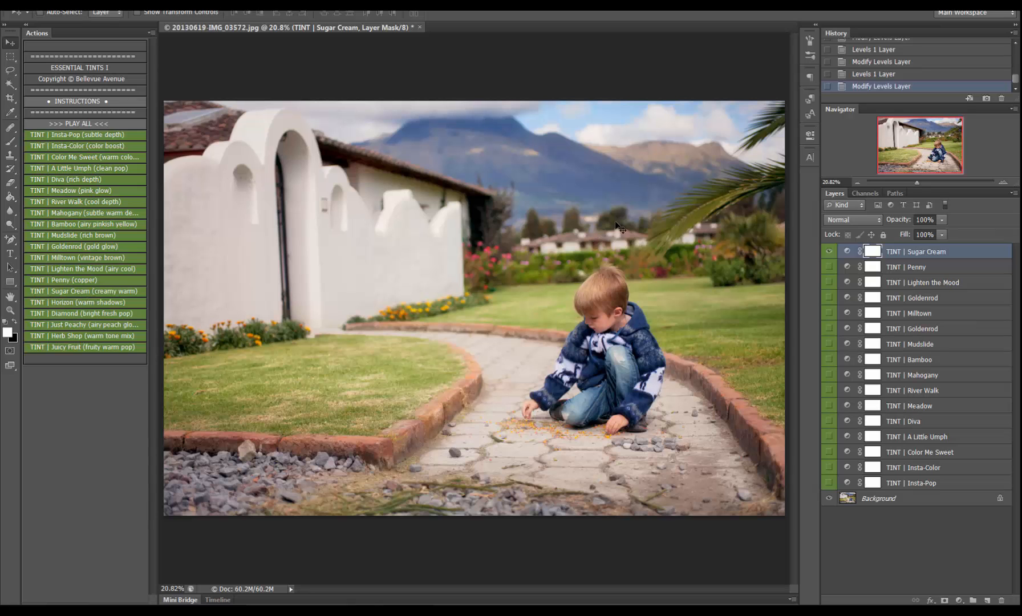
{"action": "left_click", "coordinate": [829, 251]}
{"action": "left_click", "coordinate": [830, 251]}
{"action": "left_click", "coordinate": [829, 251]}
{"action": "left_click", "coordinate": [830, 251]}
{"action": "left_click", "coordinate": [829, 251]}
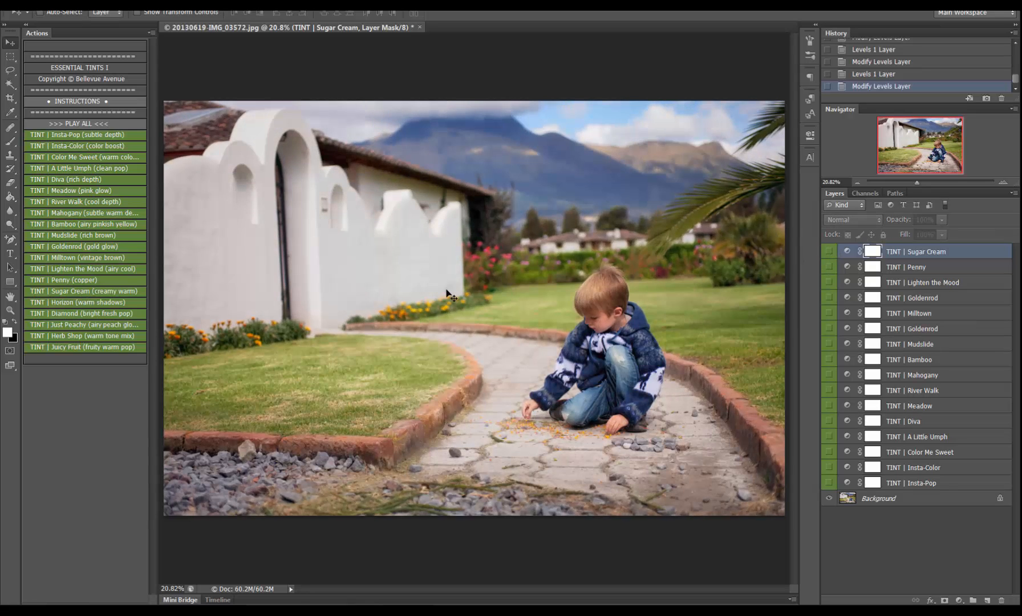
Run the Horizon (warm shadows) tint action, toggle its layer to compare the effect, and leave it hidden
{"action": "left_click", "coordinate": [82, 303]}
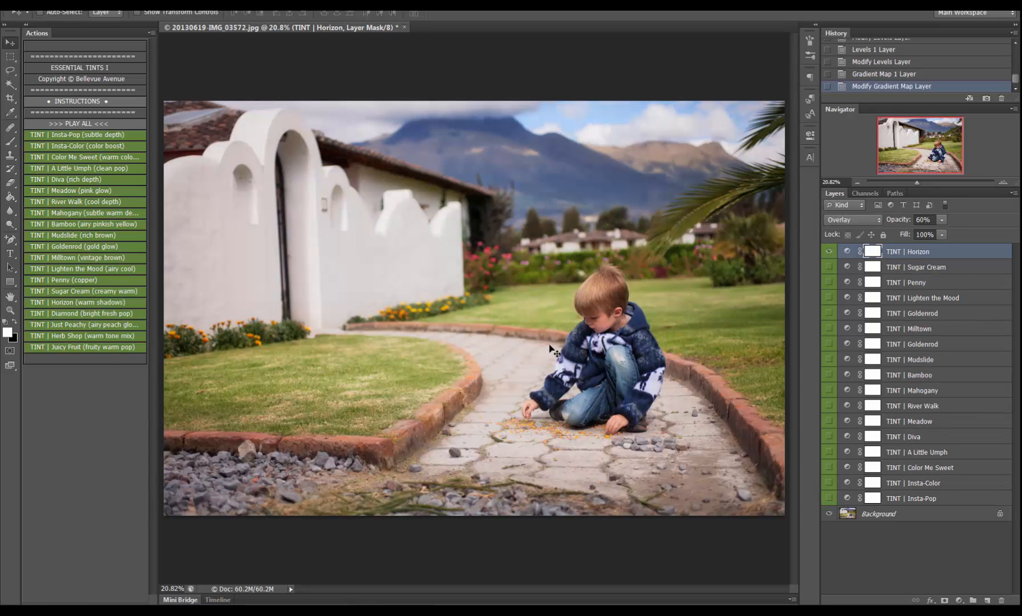
{"action": "left_click", "coordinate": [830, 251]}
{"action": "left_click", "coordinate": [828, 253]}
{"action": "left_click", "coordinate": [829, 252]}
{"action": "left_click", "coordinate": [830, 254]}
{"action": "left_click", "coordinate": [830, 253]}
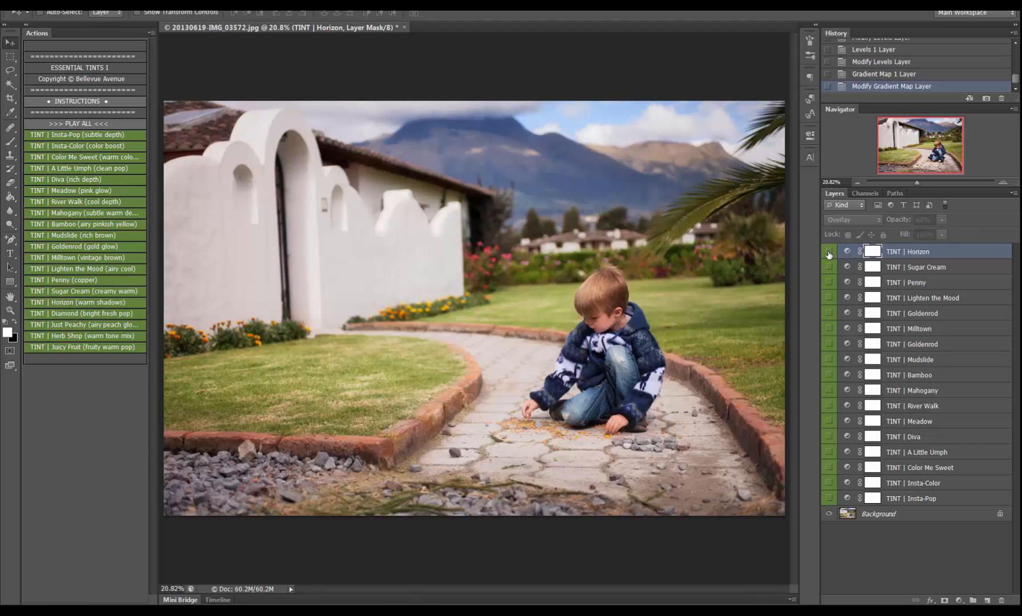
Run the Diamond (bright fresh pop) tint action, toggle its layer to compare the effect, and leave it hidden
{"action": "left_click", "coordinate": [88, 313]}
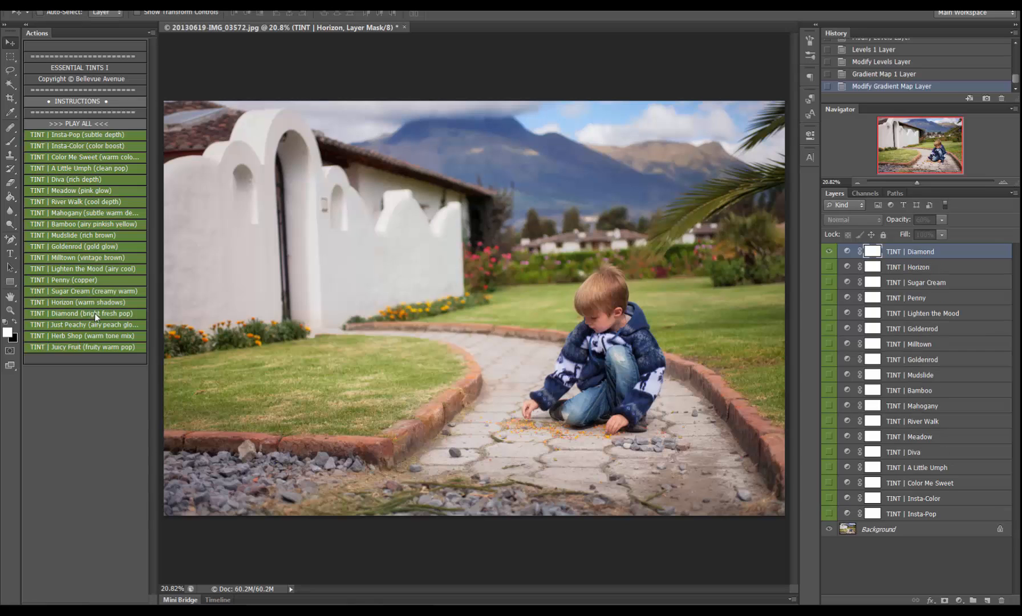
{"action": "left_click", "coordinate": [829, 252]}
{"action": "left_click", "coordinate": [828, 252]}
{"action": "left_click", "coordinate": [829, 253]}
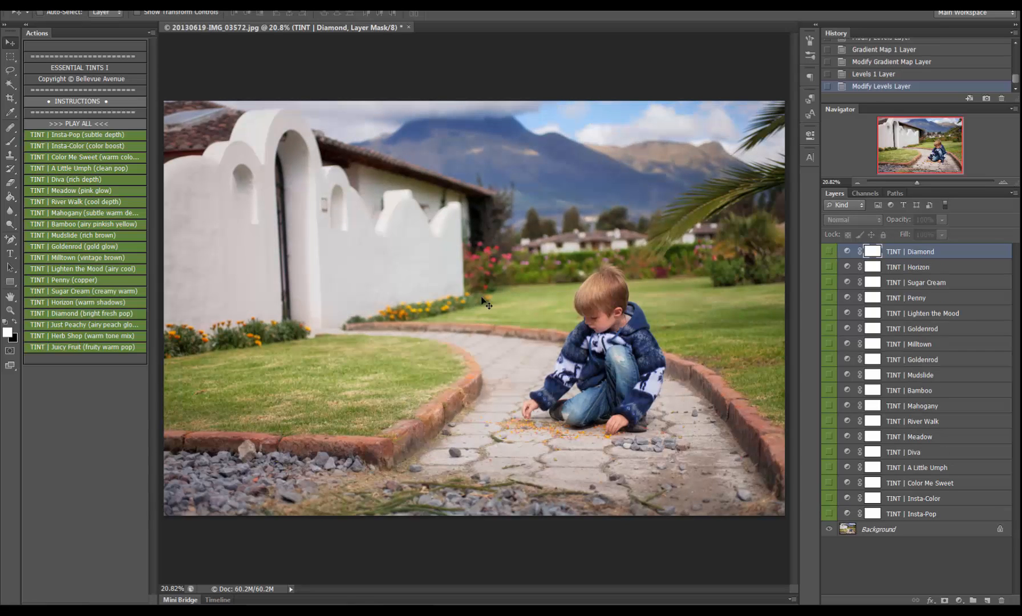
Run the Just Peachy tint action, toggle its gradient fill layer to compare the effect, and leave it hidden
{"action": "left_click", "coordinate": [75, 325]}
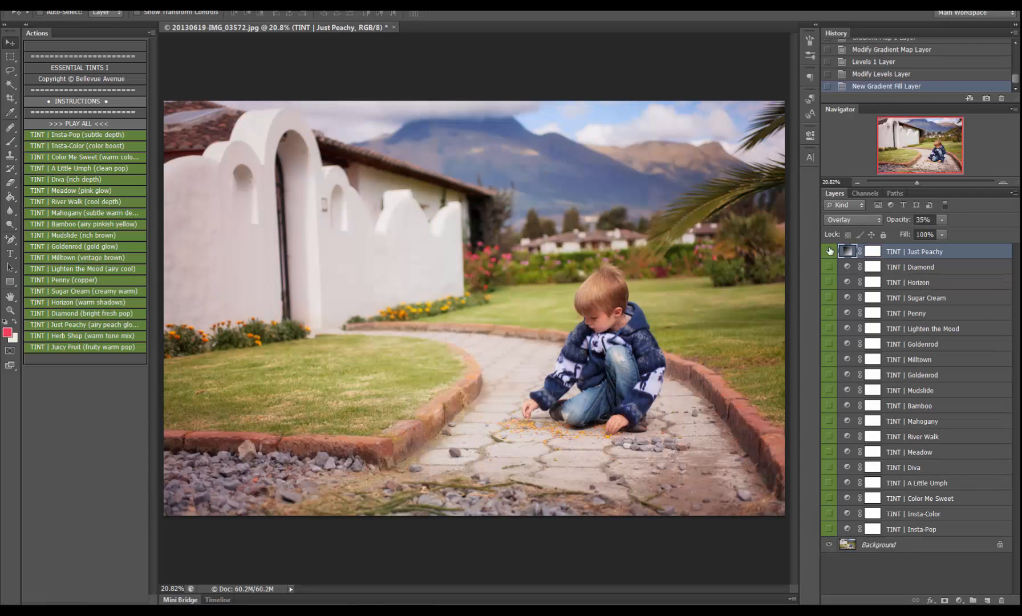
{"action": "left_click", "coordinate": [830, 251]}
{"action": "left_click", "coordinate": [831, 251]}
{"action": "left_click", "coordinate": [830, 251]}
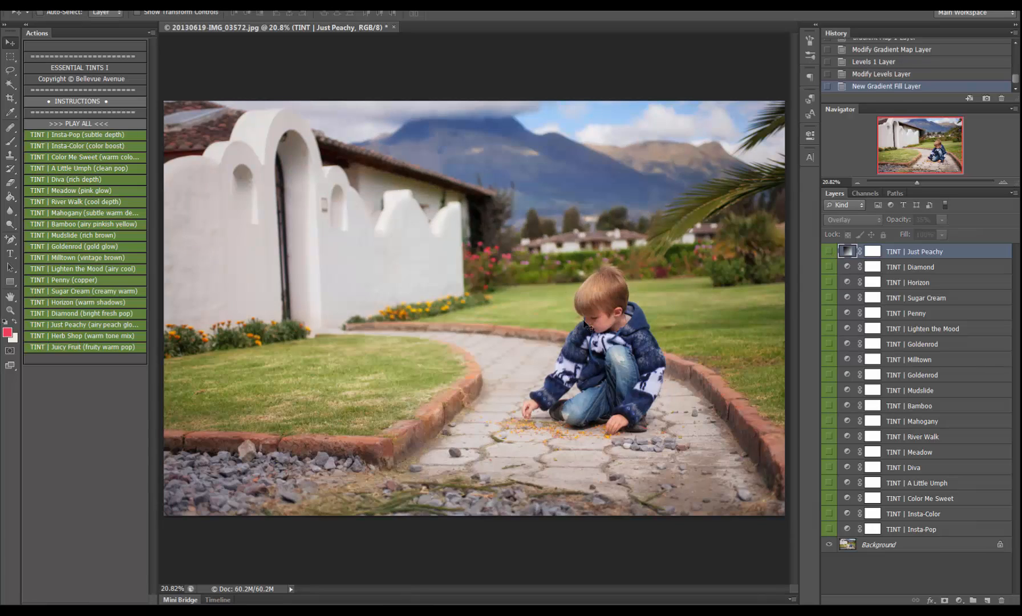
Run the Herb Shop (warm tone mix) tint action, toggle its layer to compare the effect, and leave it hidden
{"action": "left_click", "coordinate": [72, 335]}
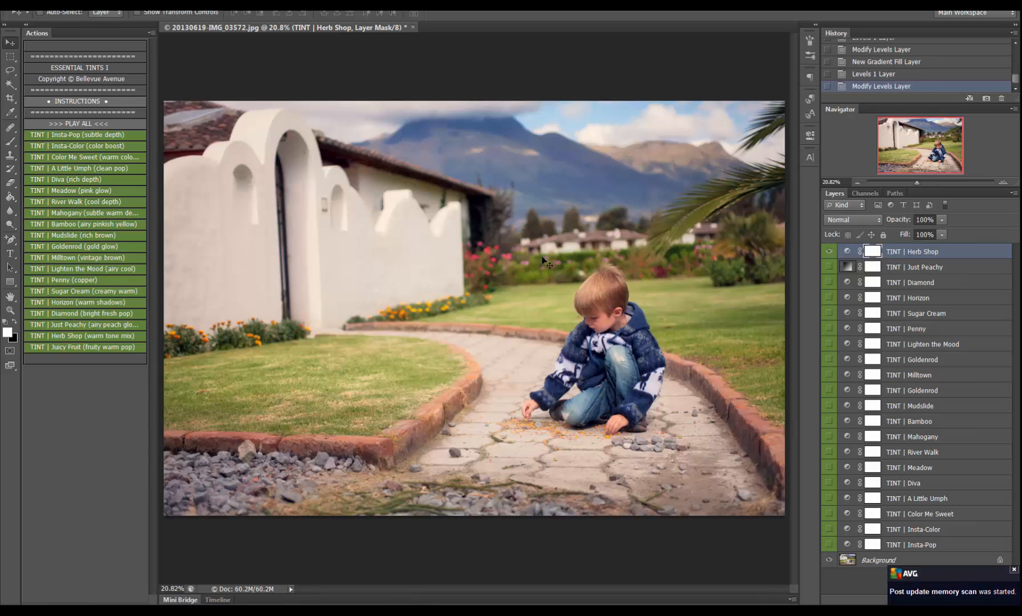
{"action": "left_click", "coordinate": [829, 256]}
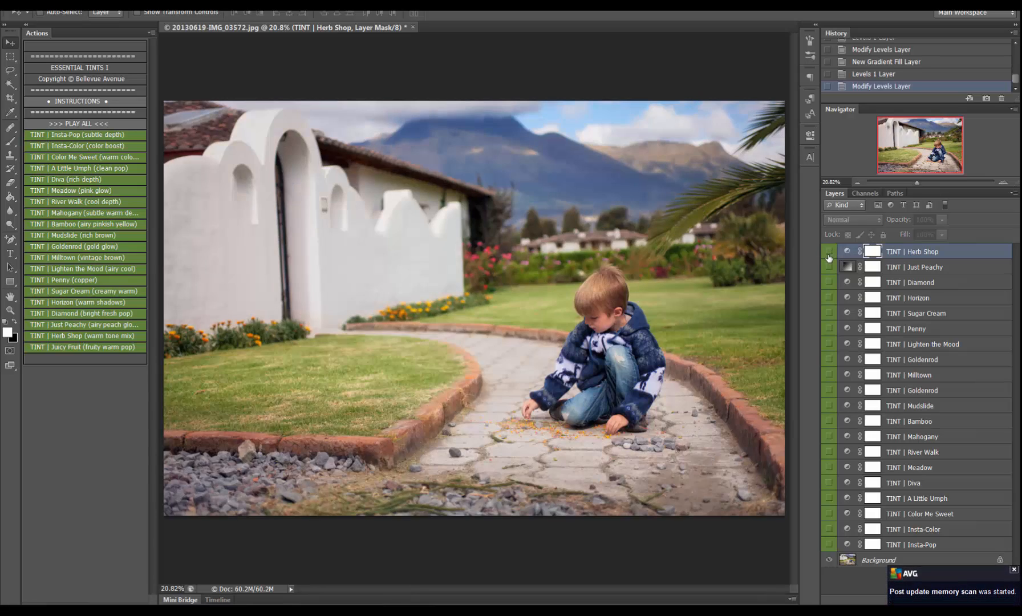
{"action": "left_click", "coordinate": [829, 252]}
{"action": "left_click", "coordinate": [829, 252]}
Run the Juicy Fruit (fruity warm pop) tint action, toggle its layer repeatedly to compare the effect, and leave it visible
{"action": "left_click", "coordinate": [75, 347]}
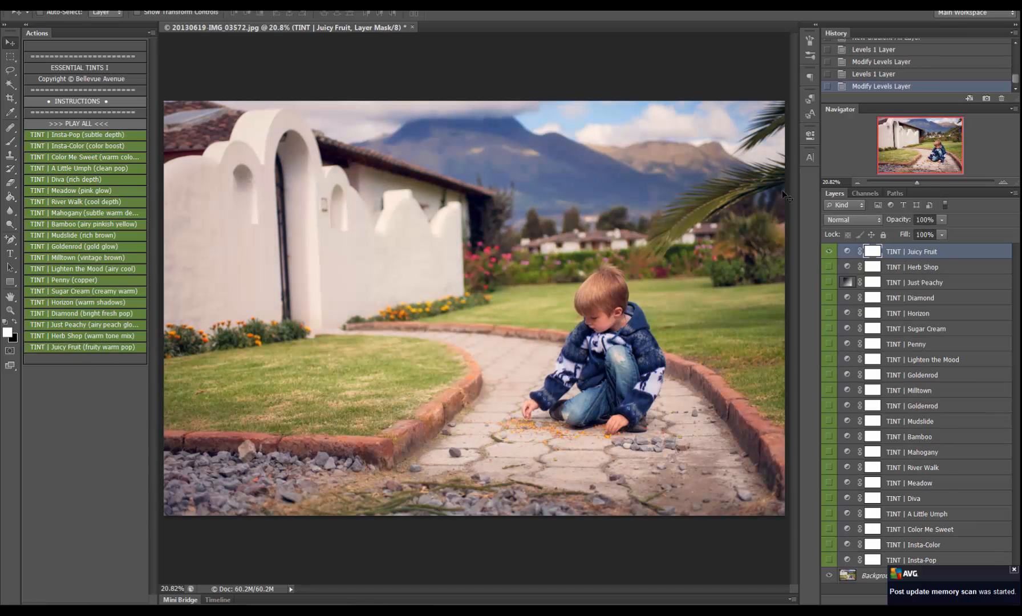
{"action": "left_click", "coordinate": [830, 252]}
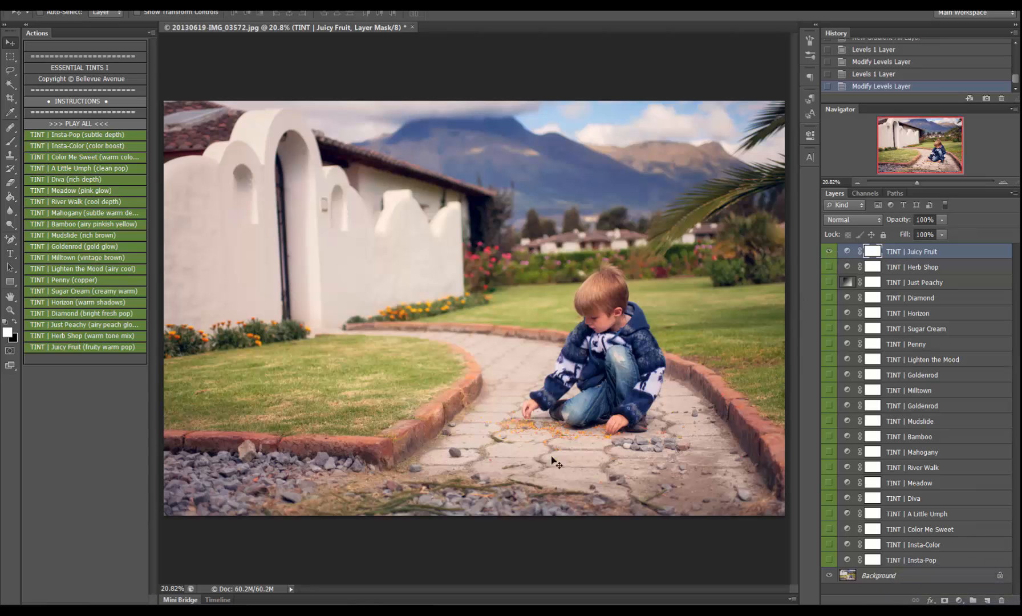
{"action": "left_click", "coordinate": [829, 254]}
{"action": "left_click", "coordinate": [828, 256]}
{"action": "left_click", "coordinate": [825, 254]}
{"action": "left_click", "coordinate": [825, 255]}
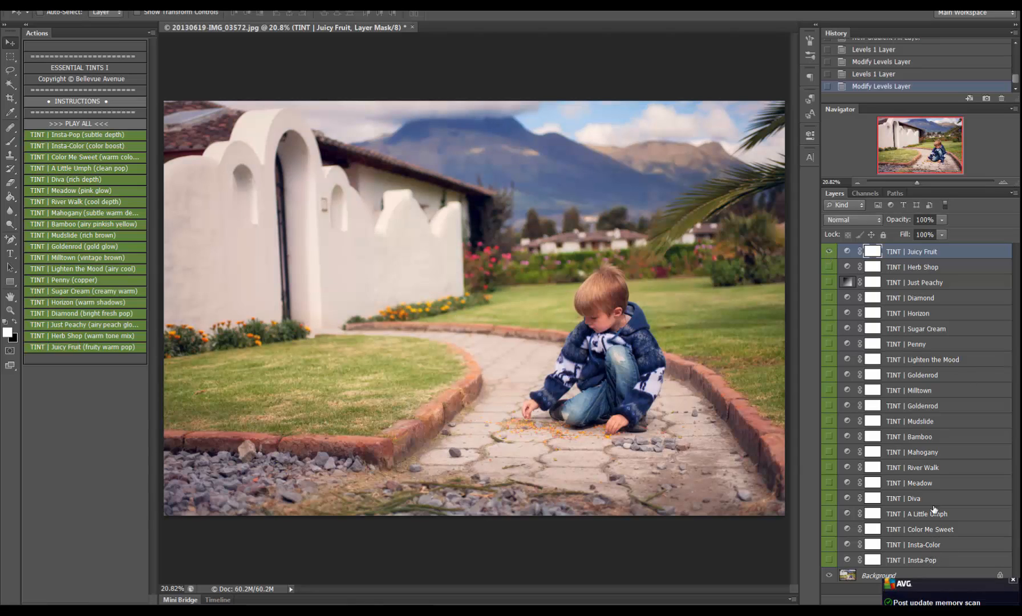
Dismiss the antivirus notification and delete all tint layers from Juicy Fruit to Insta-Pop, keeping only the Background
{"action": "left_click", "coordinate": [1013, 518]}
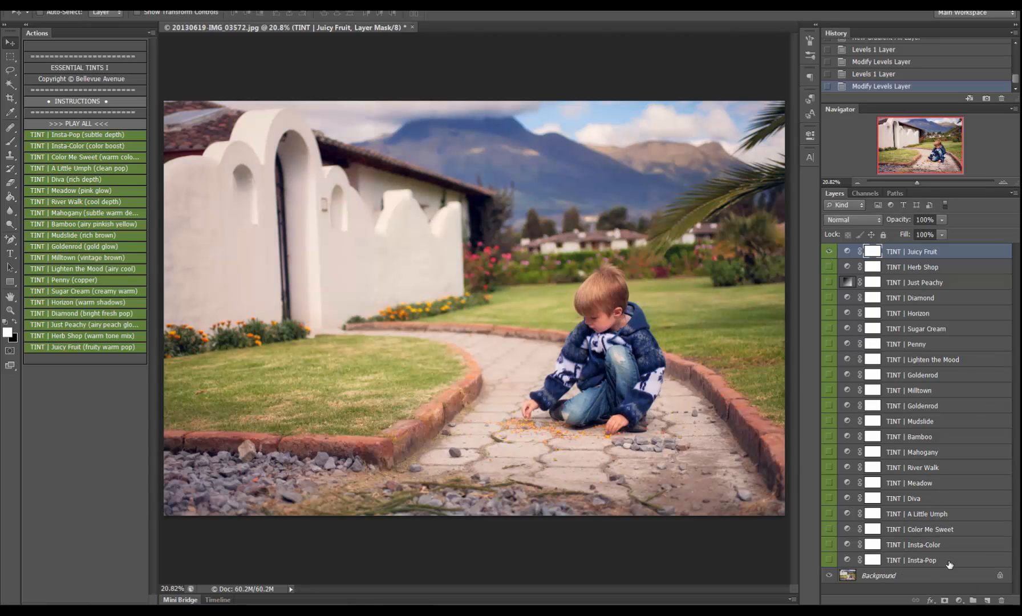
{"action": "left_click", "coordinate": [949, 561], "text": "shift"}
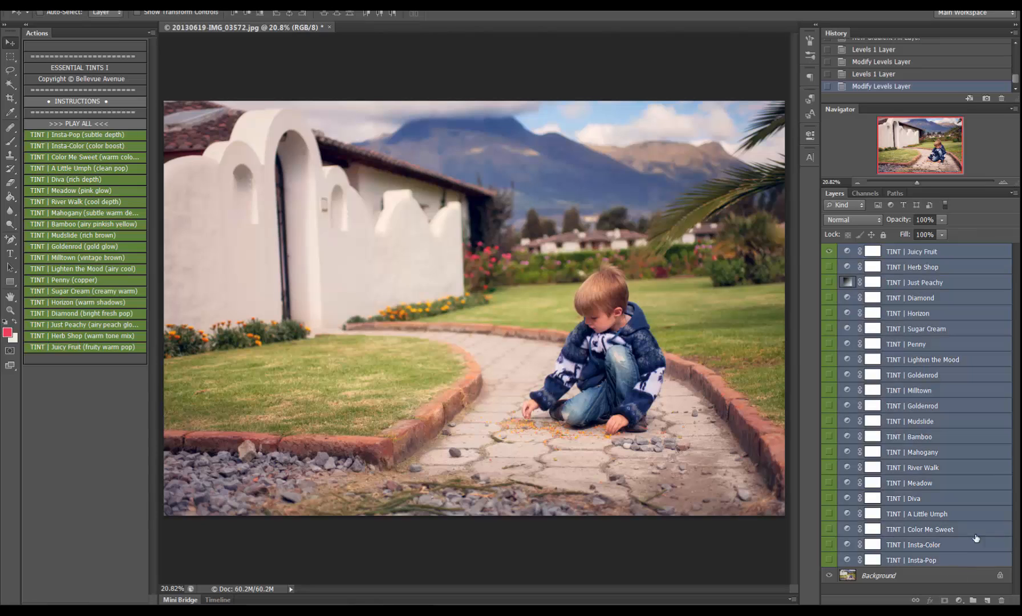
{"action": "left_click", "coordinate": [1002, 600]}
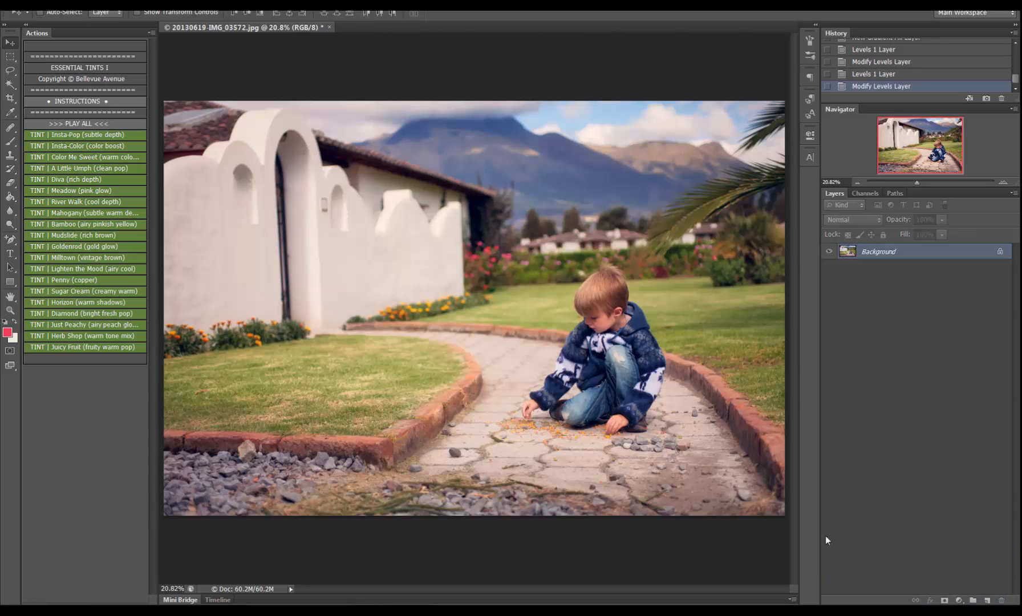
Load the action file Bellevue Avenue - Essential Tints II - PSE.atn from its TINTS - Essential II - PSE folder and show its actions
{"action": "left_click", "coordinate": [152, 32]}
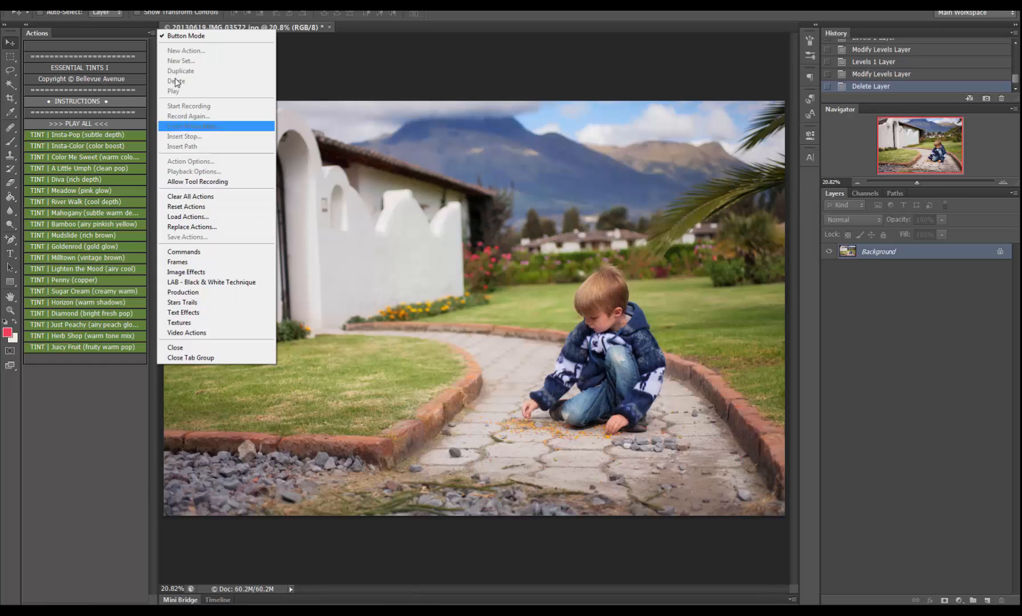
{"action": "left_click", "coordinate": [151, 36]}
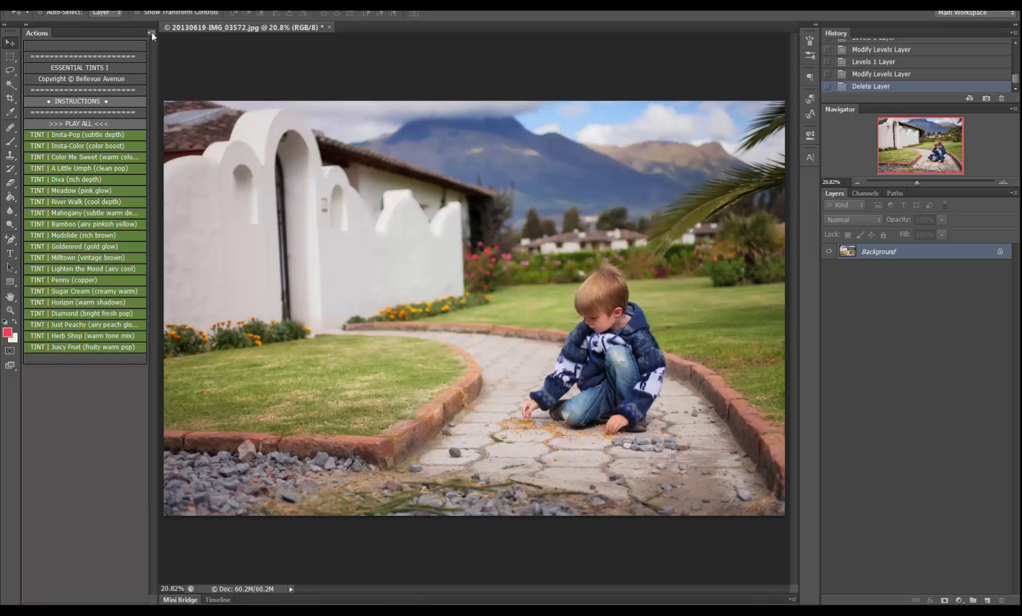
{"action": "left_click", "coordinate": [151, 35]}
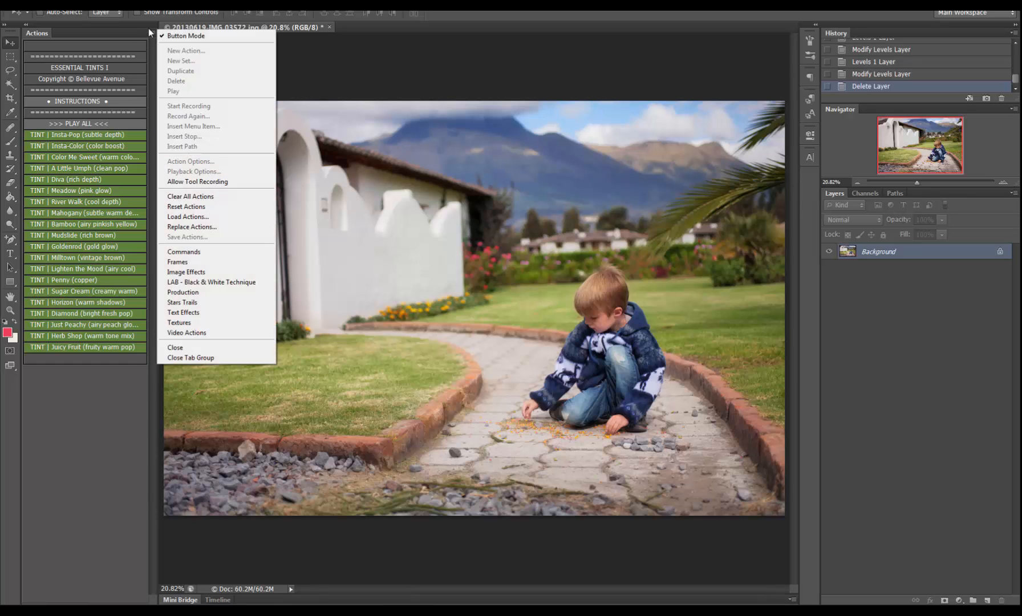
{"action": "left_click", "coordinate": [190, 217]}
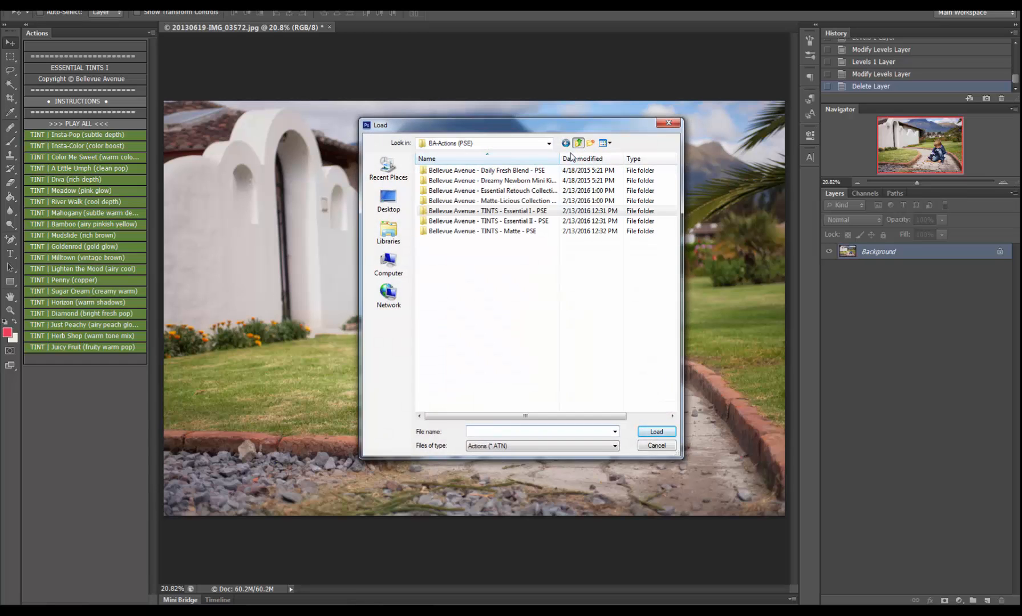
{"action": "double_click", "coordinate": [510, 221]}
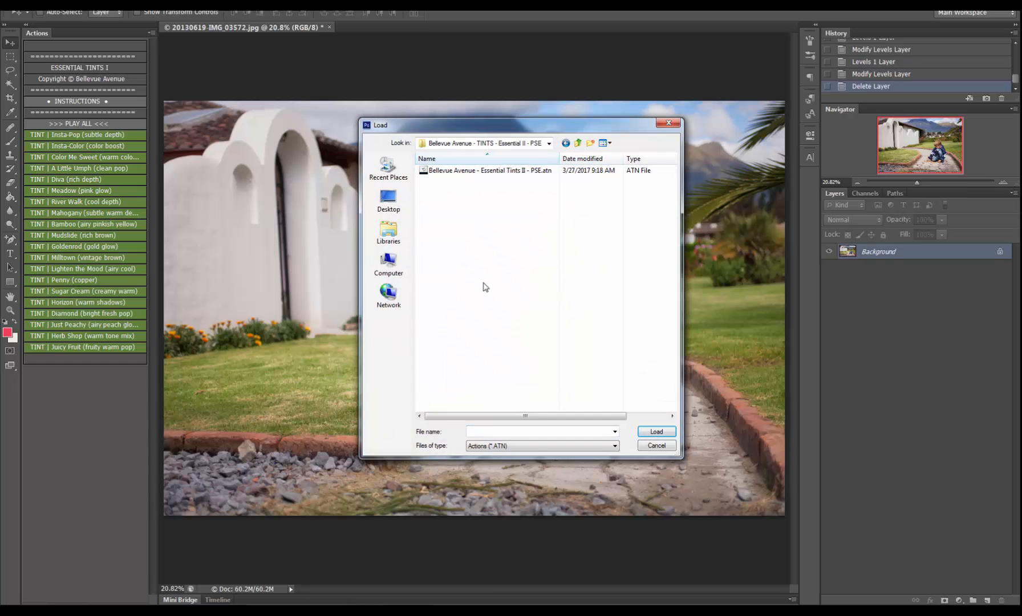
{"action": "left_click", "coordinate": [524, 171]}
{"action": "left_click", "coordinate": [657, 432]}
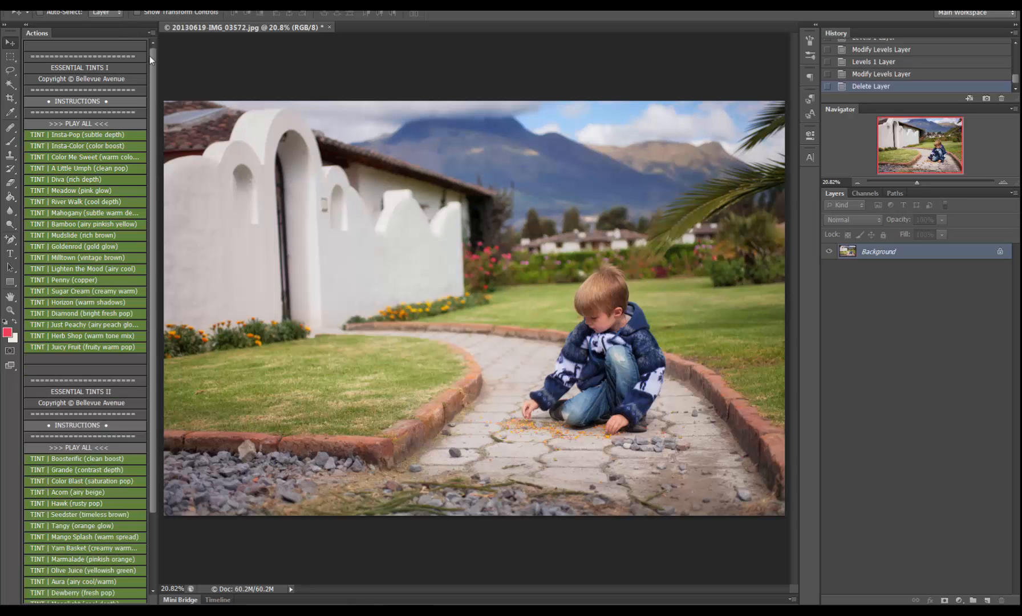
{"action": "scroll", "coordinate": [150, 364], "scroll_direction": "down", "scroll_amount": 3}
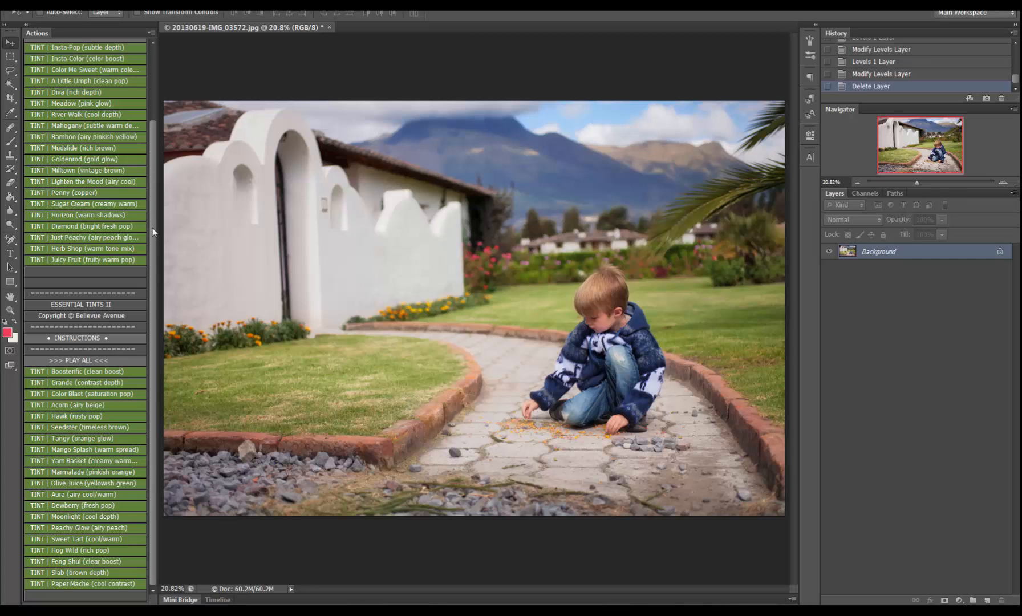
Open the photo 20140706-IMG_3926-ESSENTIAL-TINTS.jpg from the TINTS-ETI-Master-Images folder and fit it to the screen
{"action": "left_click", "coordinate": [28, 2]}
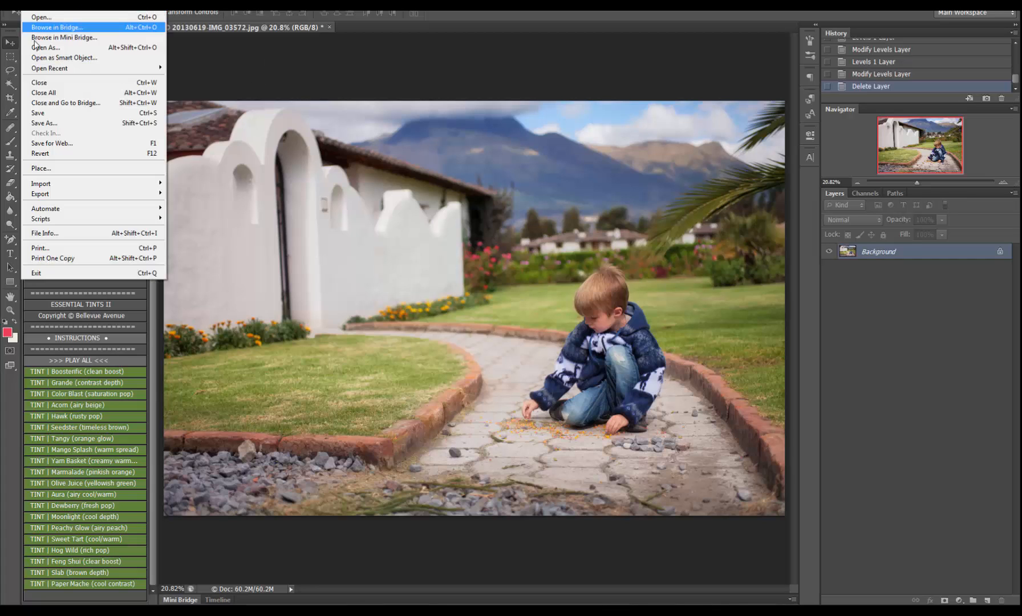
{"action": "left_click", "coordinate": [46, 13]}
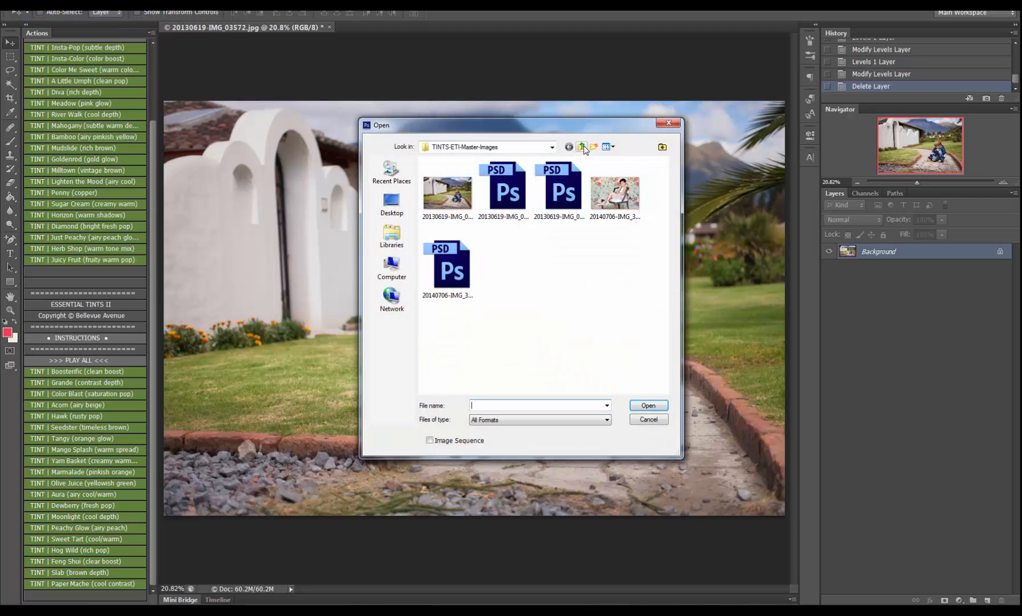
{"action": "left_click", "coordinate": [614, 194]}
{"action": "left_click", "coordinate": [648, 406]}
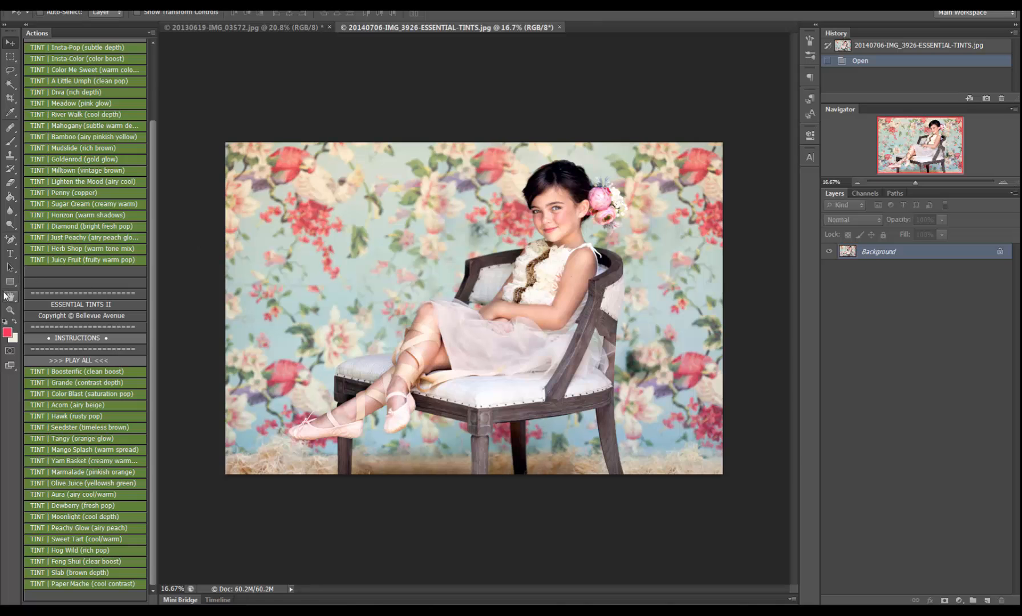
{"action": "left_click", "coordinate": [10, 309]}
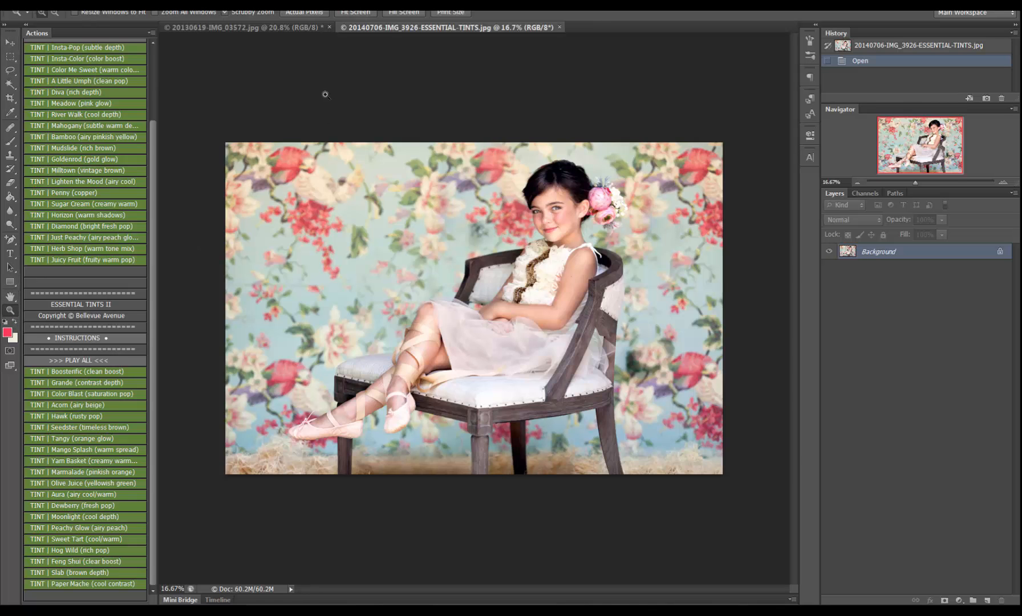
{"action": "left_click", "coordinate": [363, 14]}
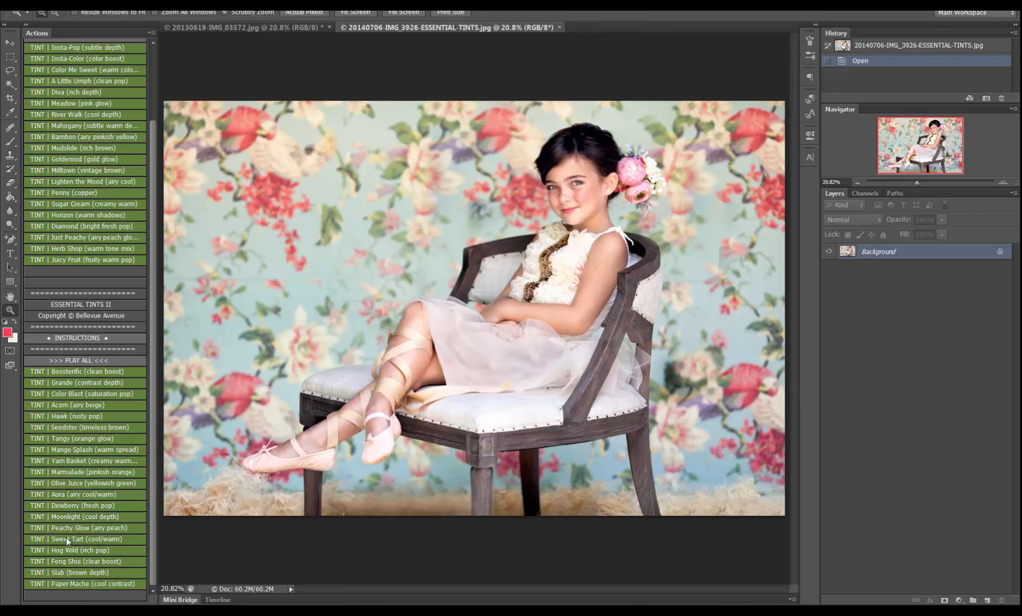
Run the Boosterific (clean boost) tint action on the portrait, toggle its layer to compare the effect, and leave it hidden
{"action": "left_click", "coordinate": [66, 372]}
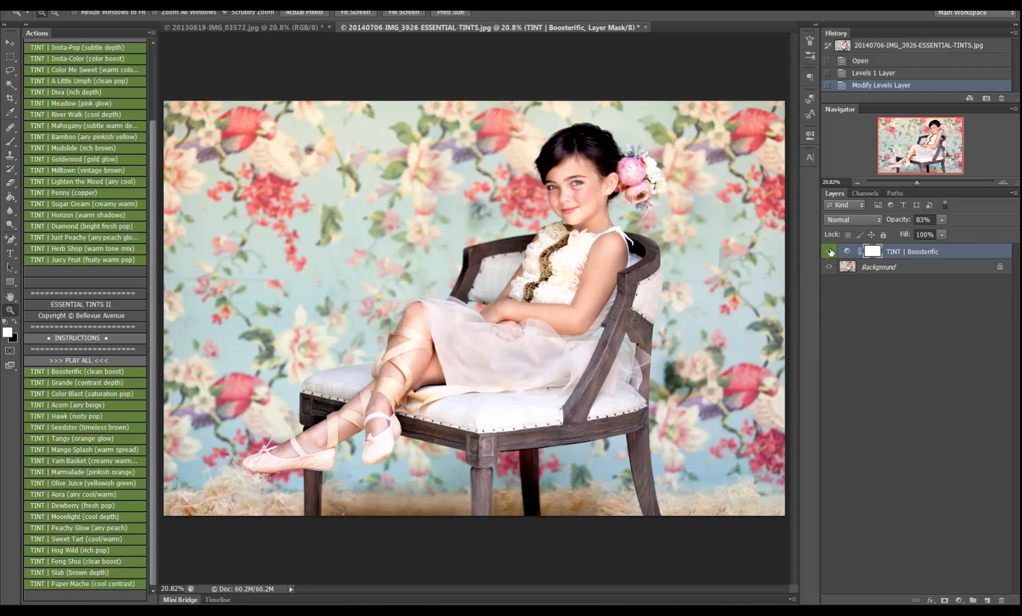
{"action": "left_click", "coordinate": [830, 251]}
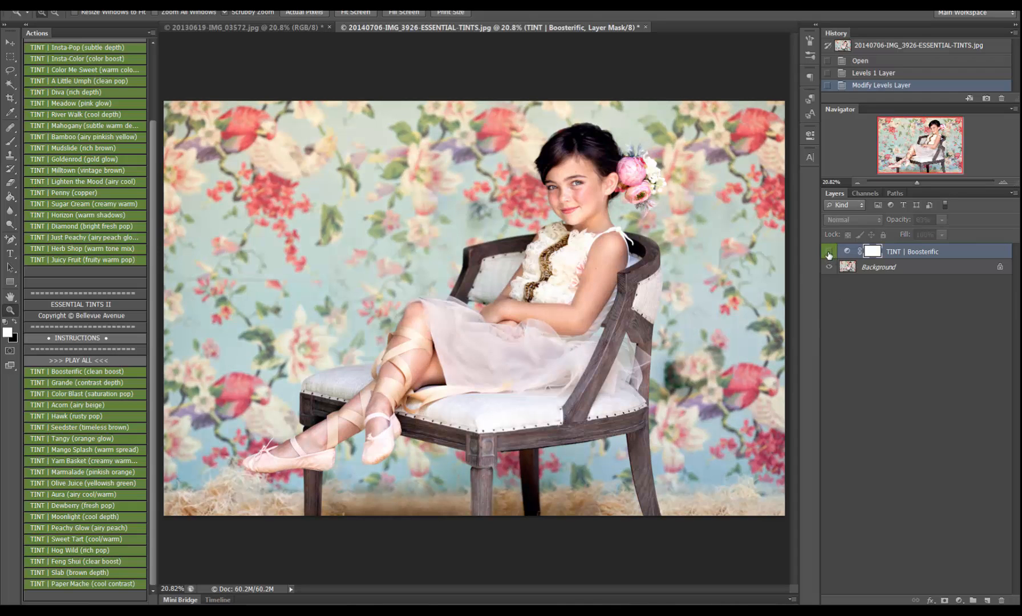
{"action": "left_click", "coordinate": [830, 252]}
{"action": "left_click", "coordinate": [830, 251]}
Run the Grande (contrast depth) tint action on the portrait and toggle its layer to compare the effect
{"action": "left_click", "coordinate": [90, 385]}
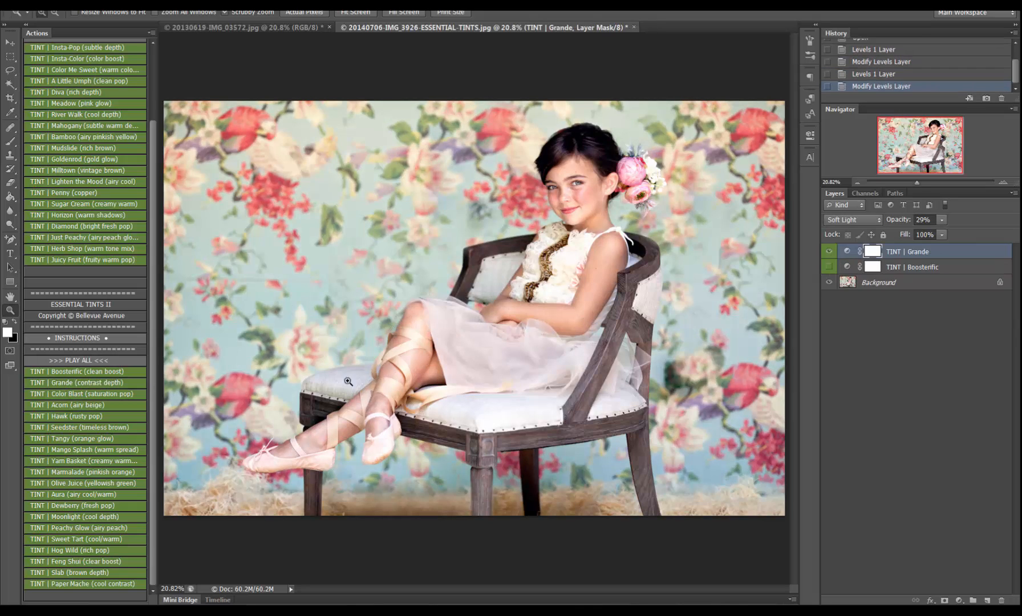
{"action": "left_click", "coordinate": [829, 251]}
{"action": "left_click", "coordinate": [830, 251]}
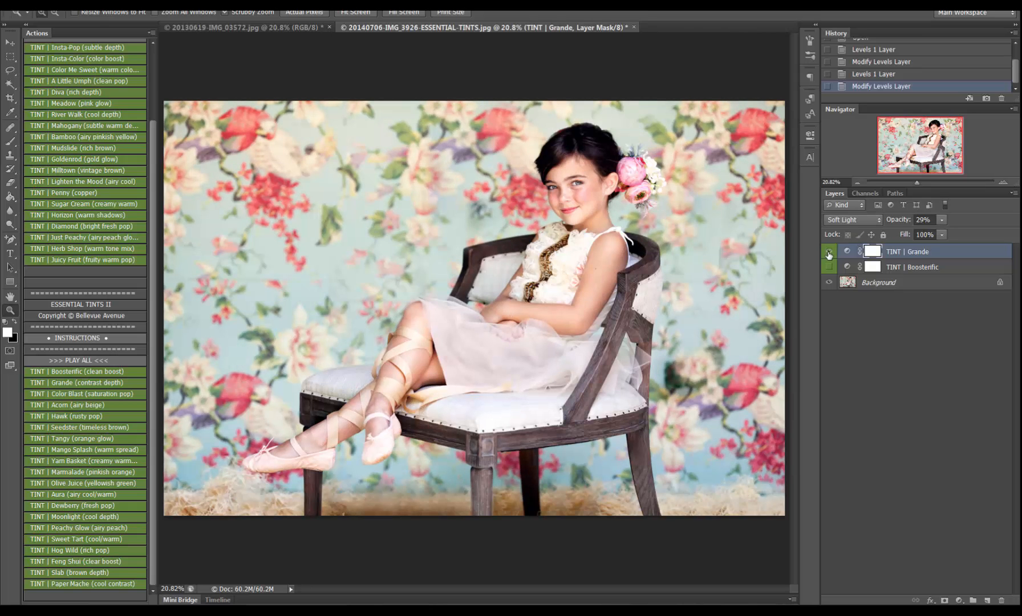
Compare the Grande tint close up on the girl's face by toggling its layer, and leave the layer hidden
{"action": "left_click_drag", "start_coordinate": [915, 183], "coordinate": [932, 183]}
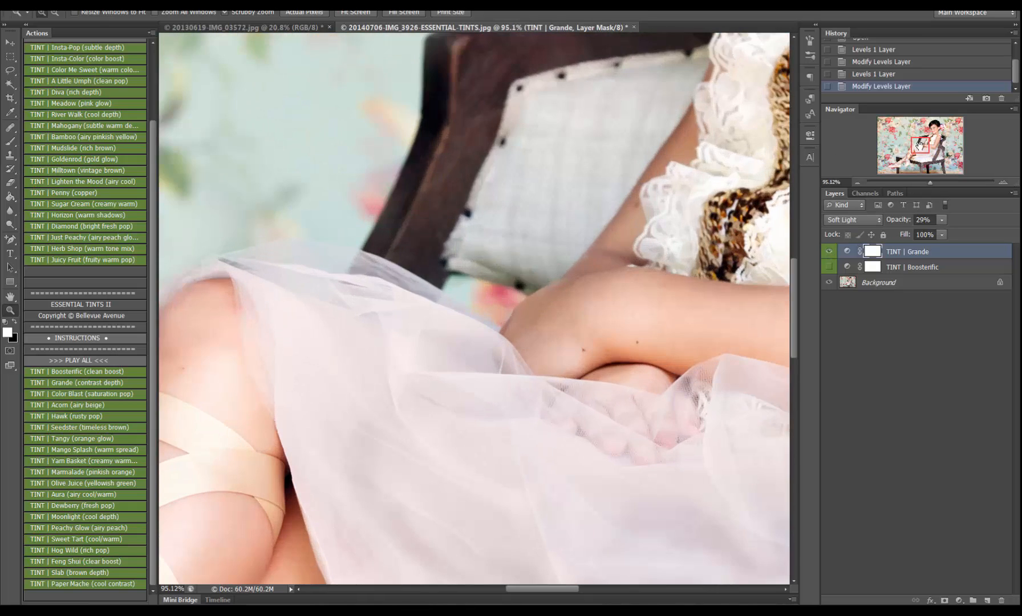
{"action": "left_click_drag", "start_coordinate": [921, 145], "coordinate": [934, 127]}
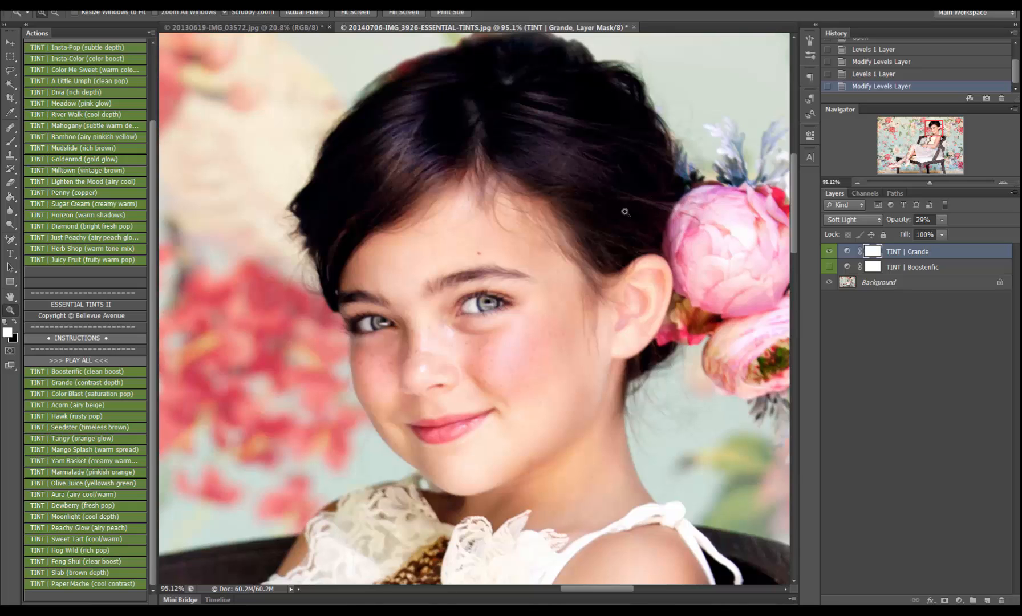
{"action": "left_click", "coordinate": [831, 253]}
{"action": "left_click", "coordinate": [830, 254]}
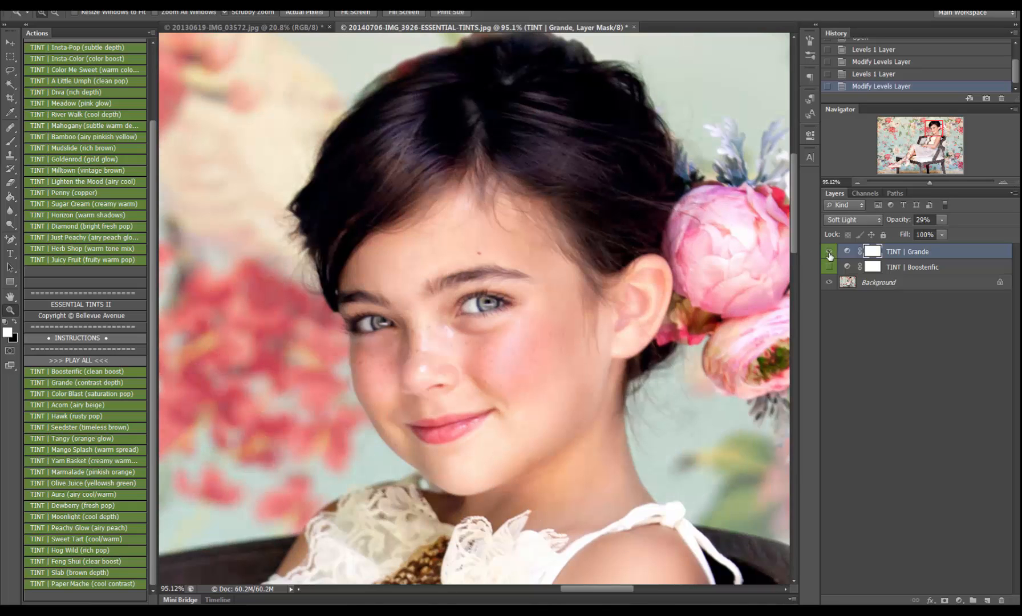
{"action": "left_click_drag", "start_coordinate": [929, 184], "coordinate": [916, 184]}
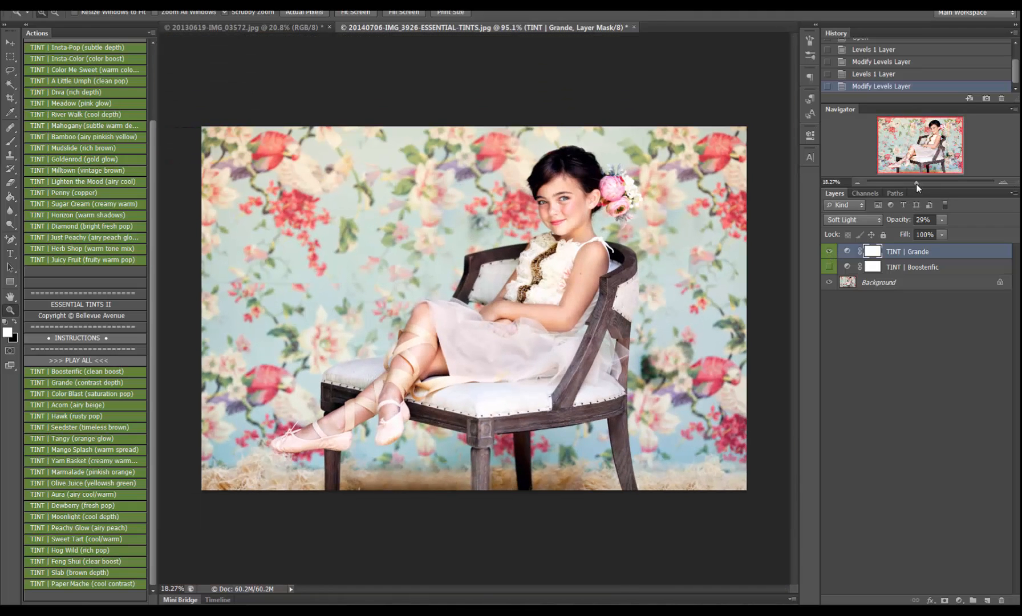
{"action": "left_click", "coordinate": [829, 252]}
{"action": "left_click", "coordinate": [828, 266]}
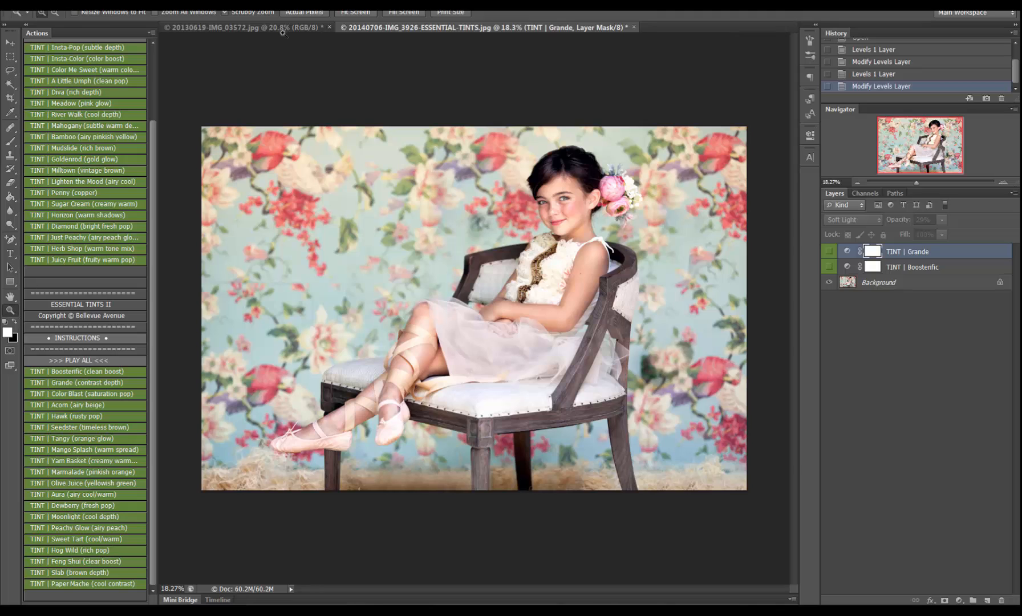
{"action": "scroll", "coordinate": [240, 228], "scroll_direction": "up", "scroll_amount": 1}
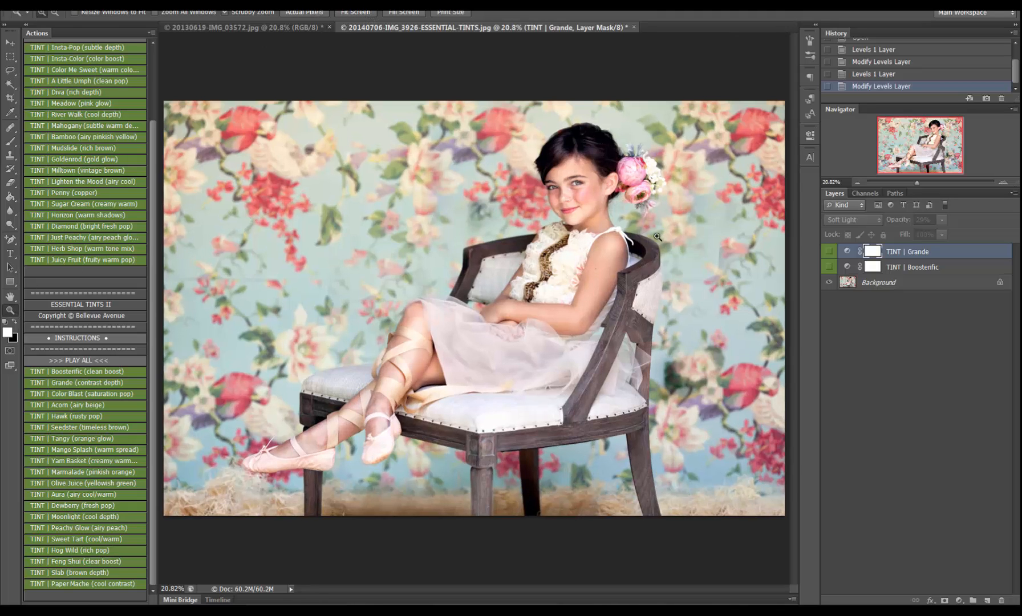
Run the Color Blast (saturation pop) and Acorn (airy beige) tint actions one after the other, comparing and hiding each layer
{"action": "left_click", "coordinate": [70, 395]}
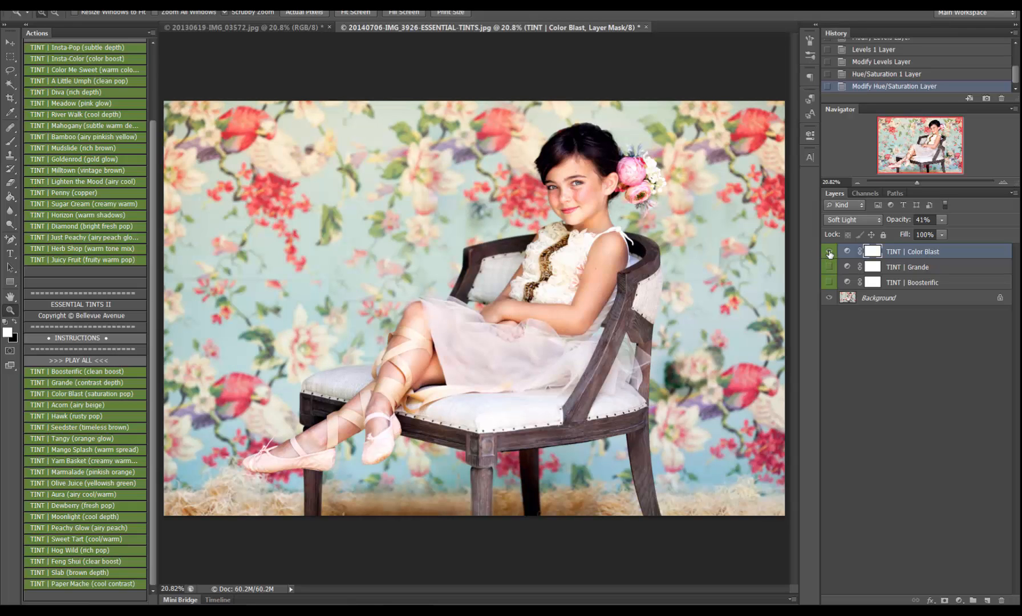
{"action": "left_click", "coordinate": [829, 252]}
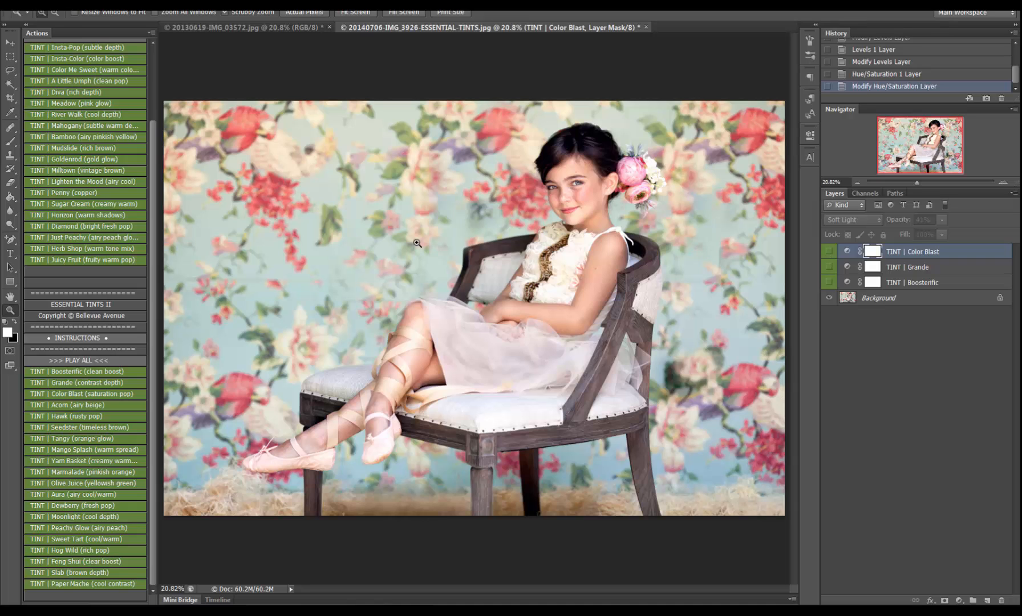
{"action": "left_click", "coordinate": [59, 405]}
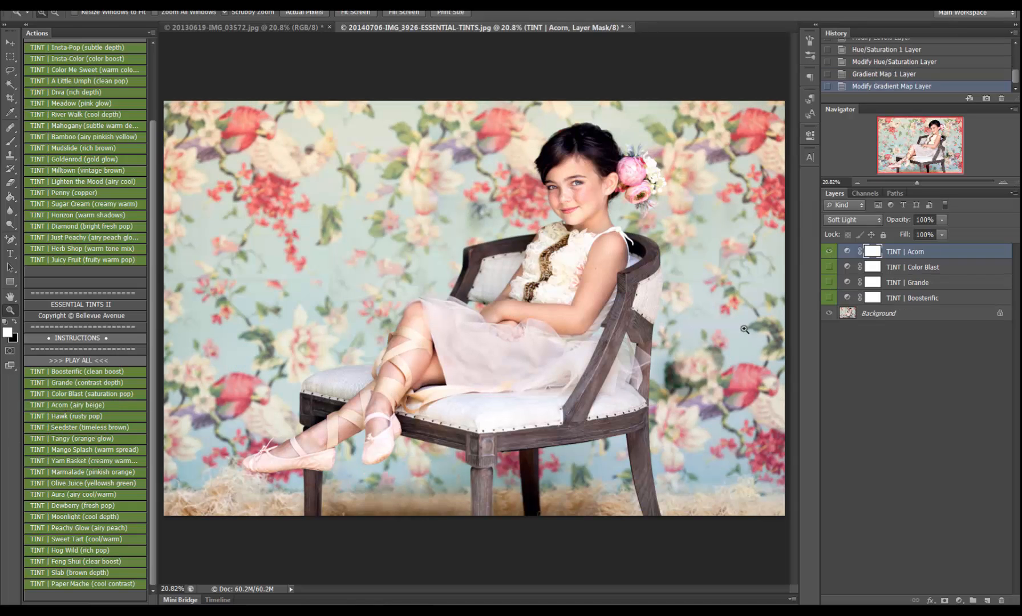
{"action": "left_click", "coordinate": [829, 251]}
{"action": "left_click", "coordinate": [830, 252]}
{"action": "left_click", "coordinate": [829, 252]}
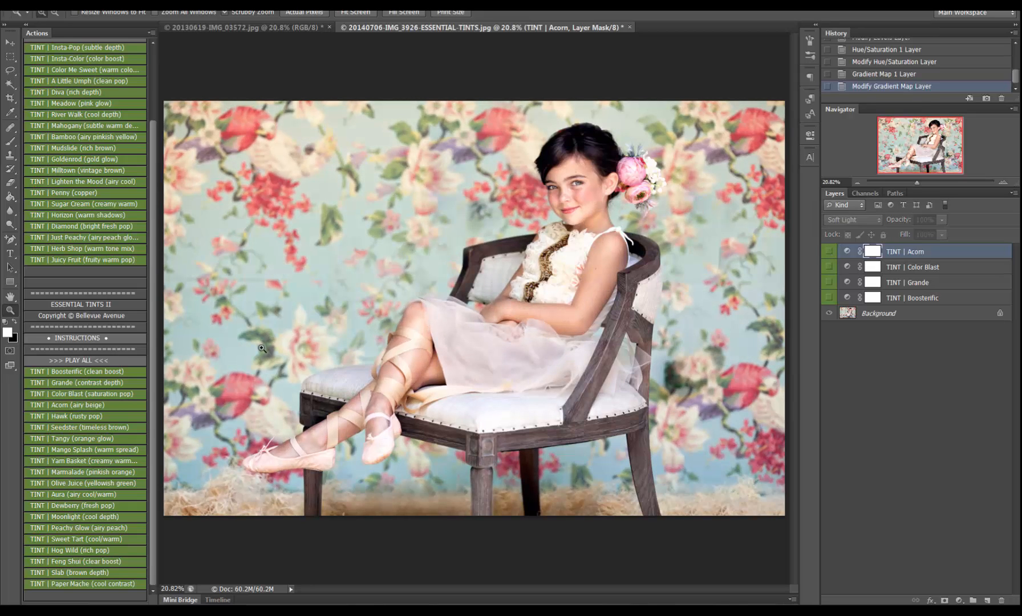
Run the Hawk (rusty pop) tint action, toggle its layer to compare the effect, and leave it hidden
{"action": "left_click", "coordinate": [76, 416]}
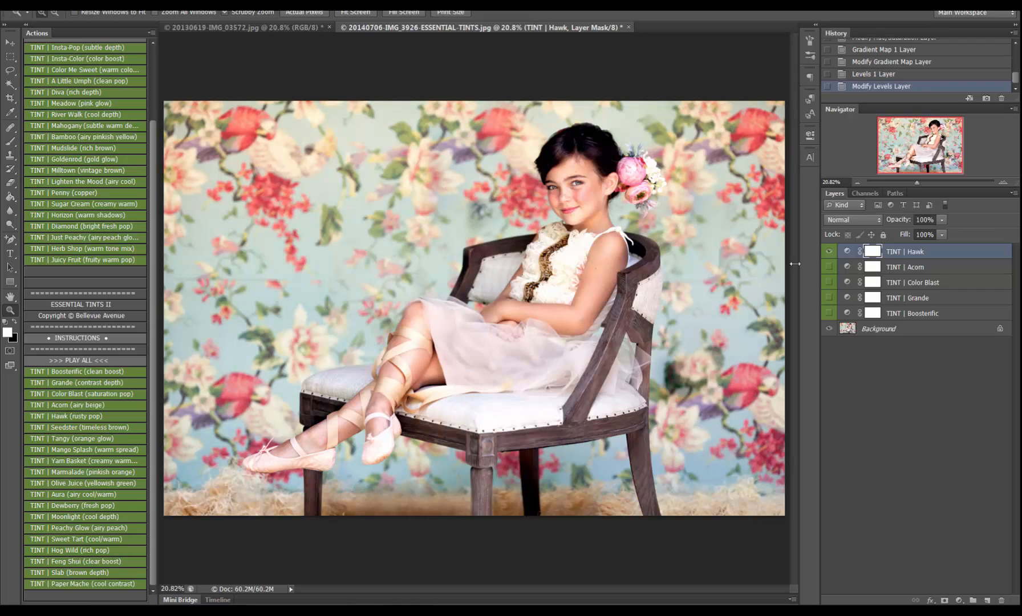
{"action": "left_click", "coordinate": [829, 253]}
{"action": "left_click", "coordinate": [830, 253]}
{"action": "left_click", "coordinate": [829, 252]}
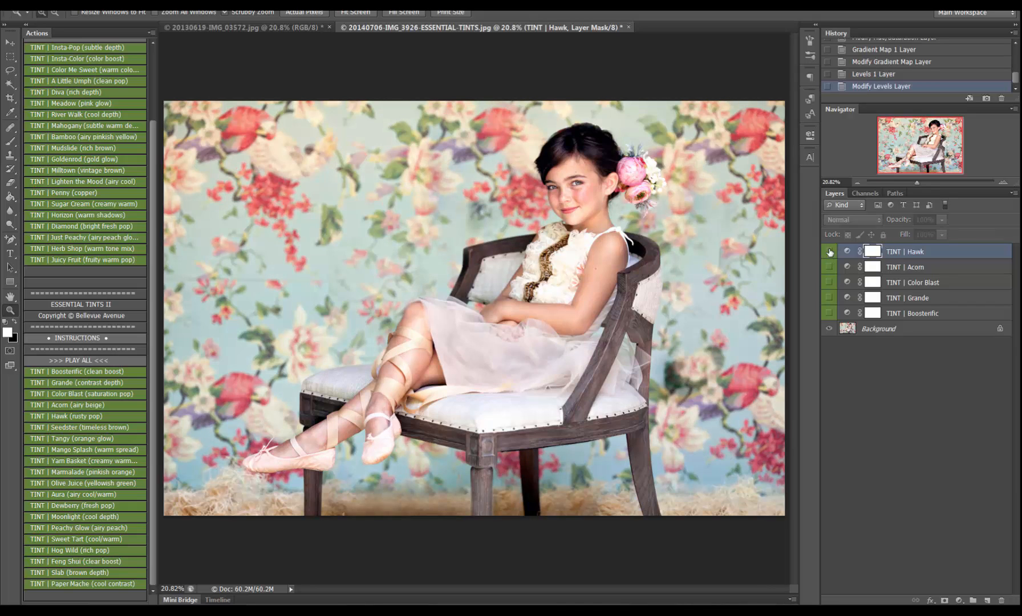
{"action": "left_click", "coordinate": [830, 252]}
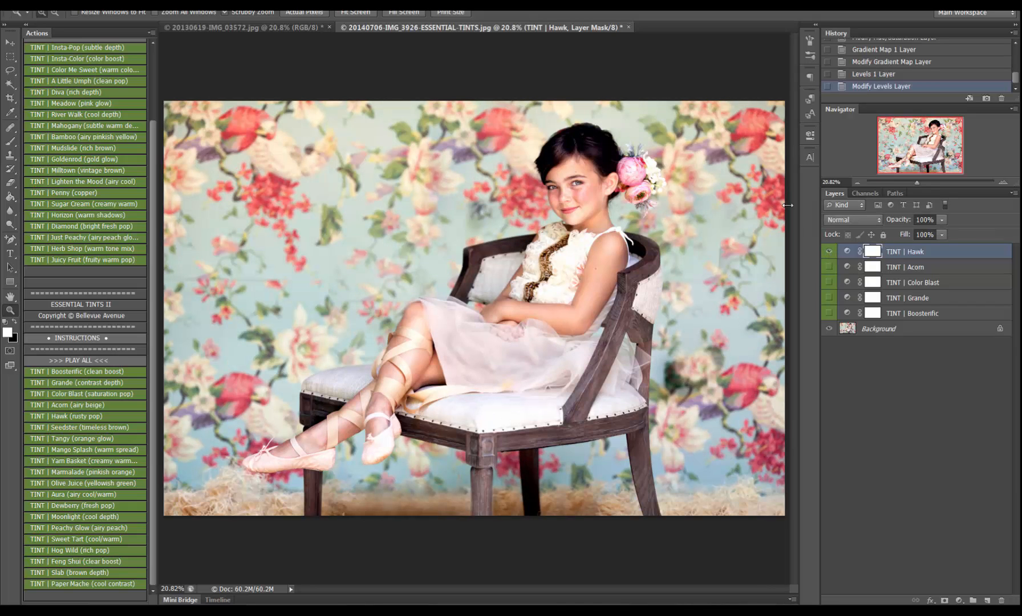
{"action": "left_click", "coordinate": [829, 253]}
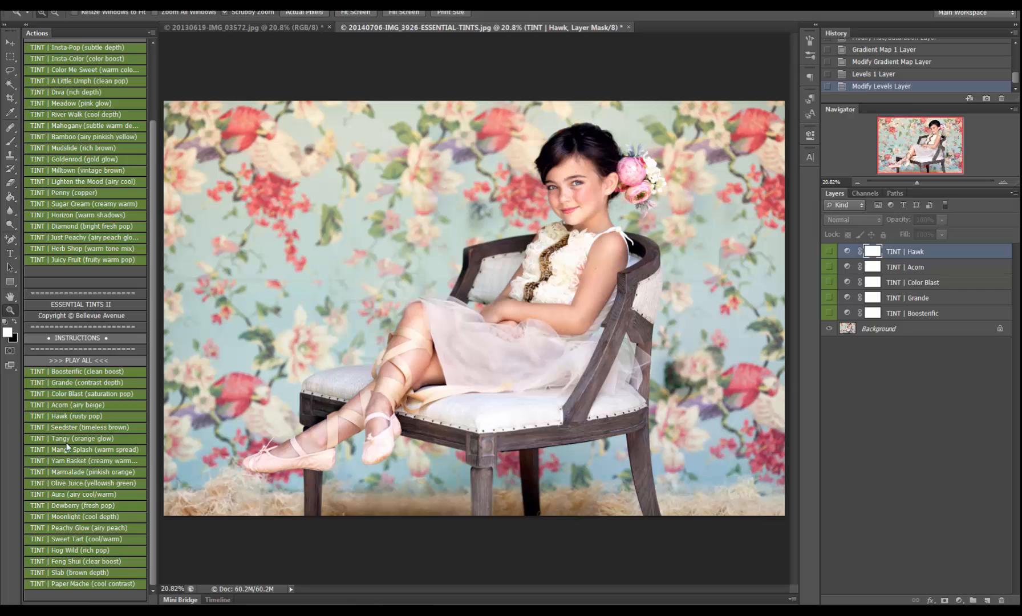
Run the Seedster (timeless brown) tint action, toggle its layer to compare the effect, and leave it hidden
{"action": "left_click", "coordinate": [85, 427]}
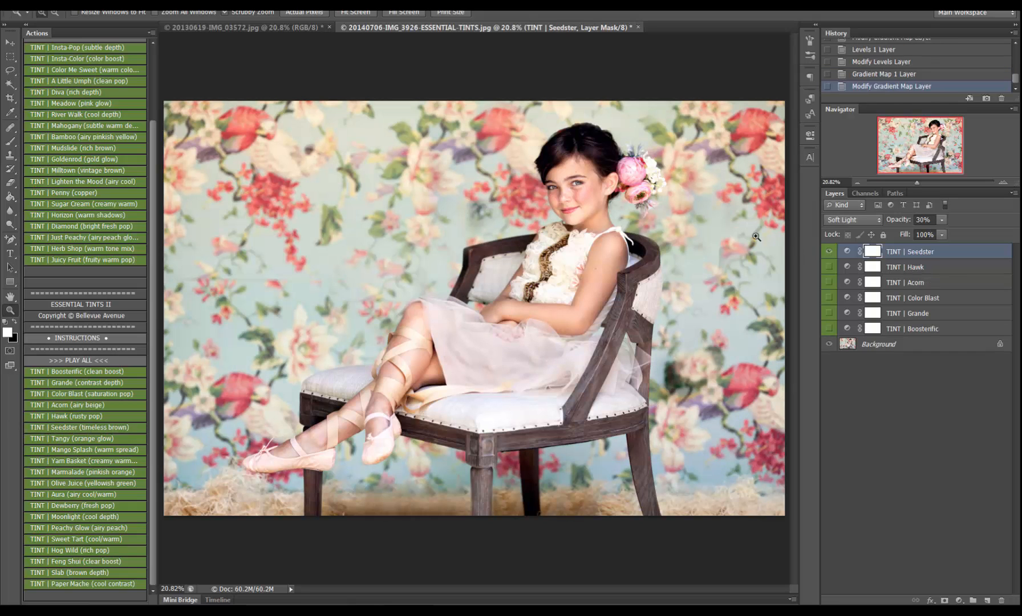
{"action": "left_click", "coordinate": [830, 251]}
{"action": "left_click", "coordinate": [830, 252]}
{"action": "left_click", "coordinate": [830, 251]}
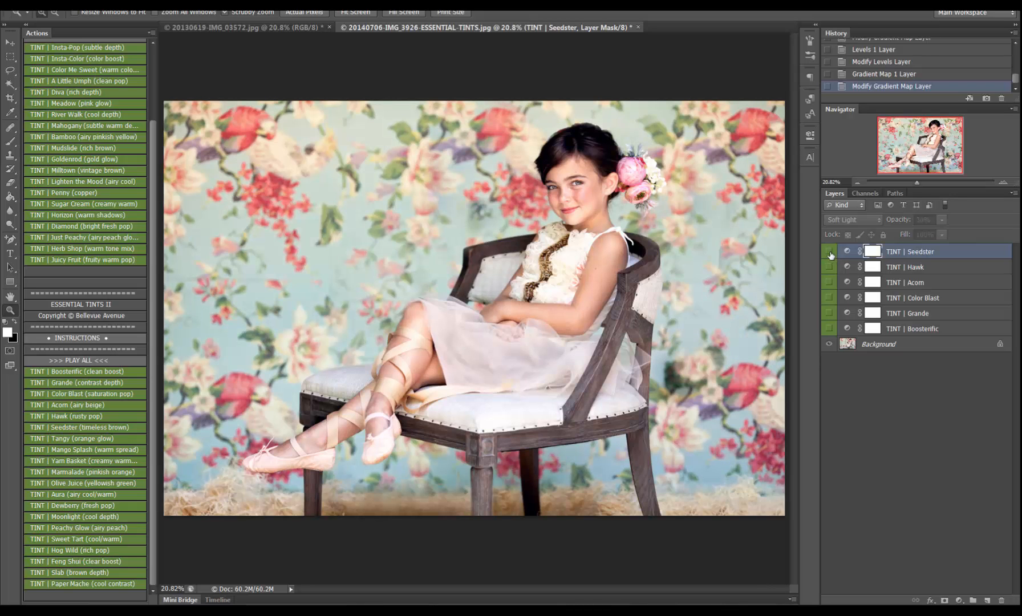
{"action": "left_click", "coordinate": [830, 252]}
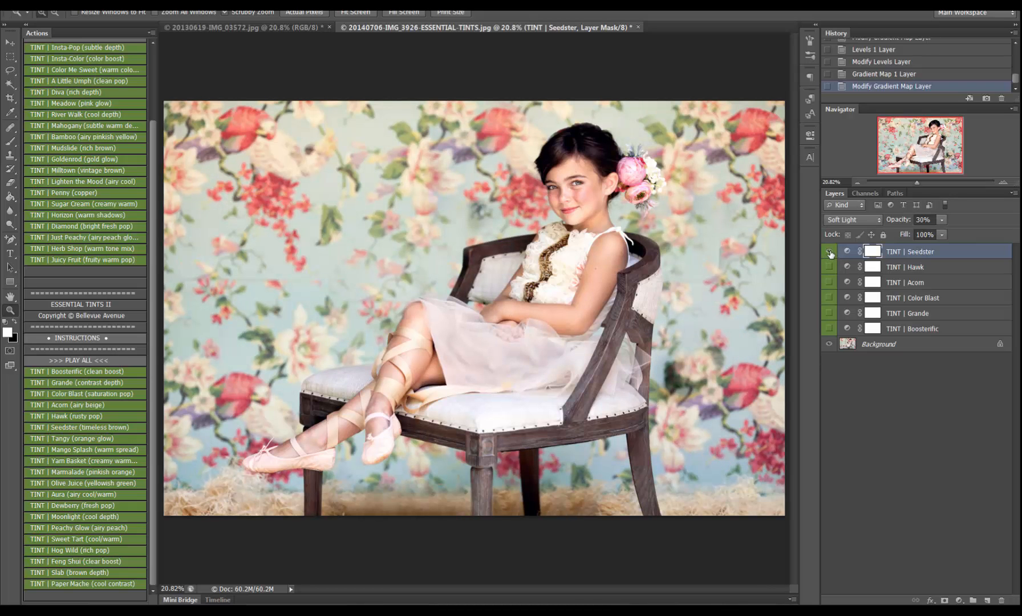
{"action": "left_click", "coordinate": [830, 252]}
Run the Tangy (orange glow) tint action, toggle its layer to compare the effect, and leave it hidden
{"action": "left_click", "coordinate": [62, 440]}
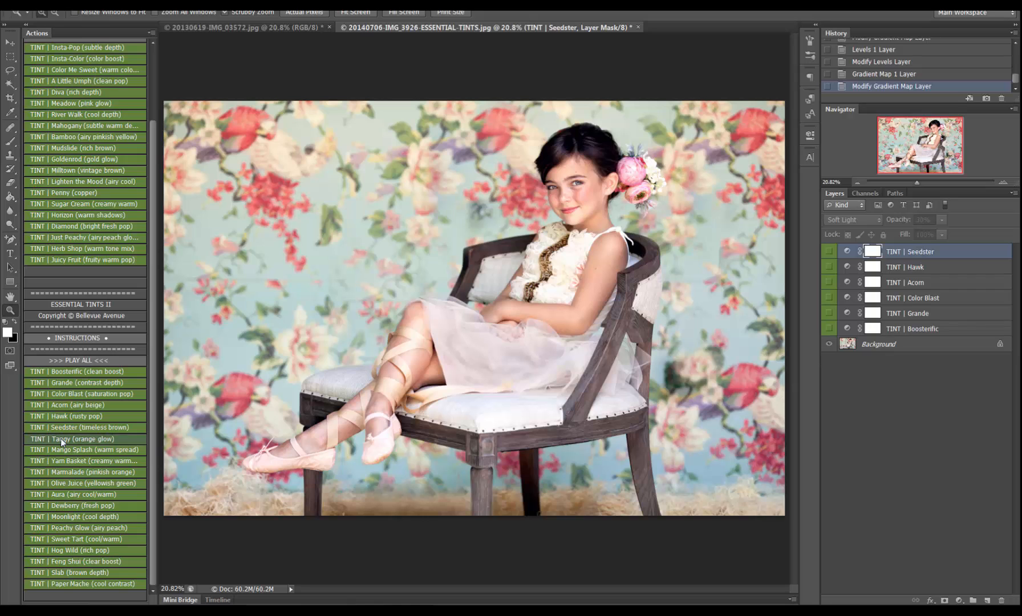
{"action": "left_click", "coordinate": [830, 252]}
{"action": "left_click", "coordinate": [829, 252]}
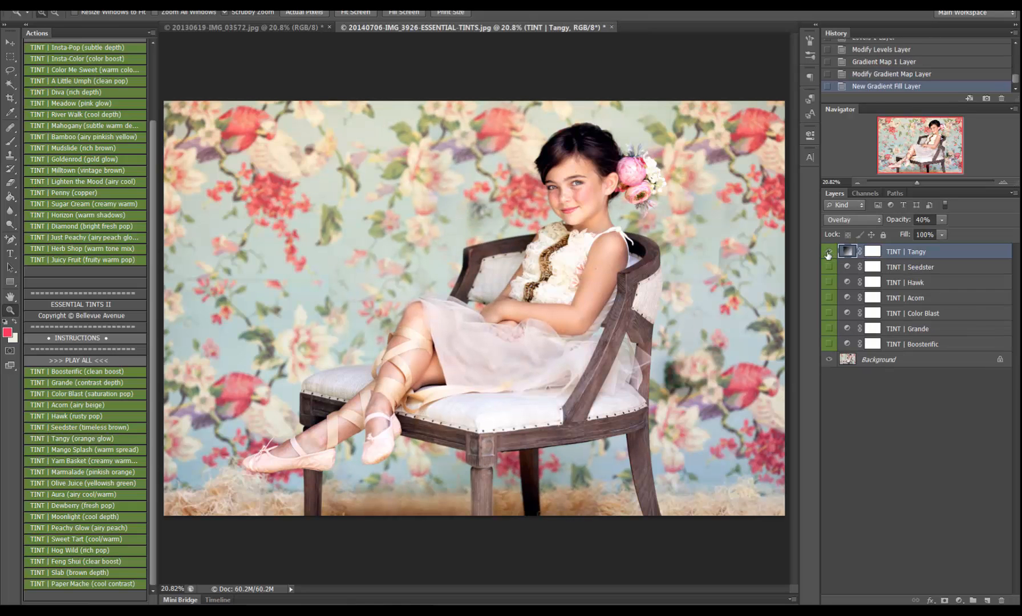
{"action": "left_click", "coordinate": [830, 252]}
Run the Mango Splash (warm spread) tint action, toggle its layer to compare the effect, and leave it hidden
{"action": "left_click", "coordinate": [82, 450]}
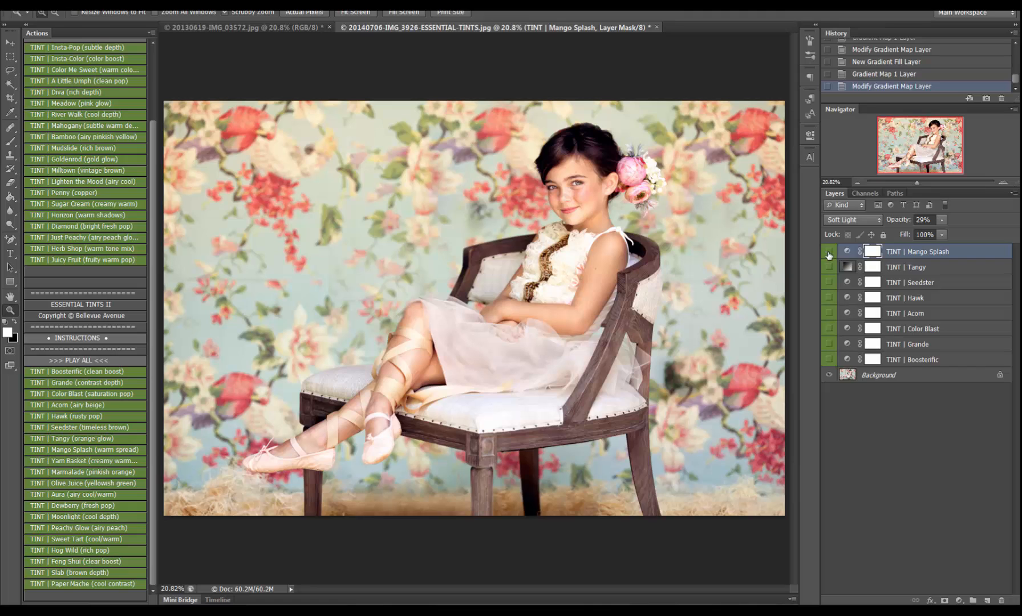
{"action": "left_click", "coordinate": [830, 254]}
{"action": "left_click", "coordinate": [830, 255]}
{"action": "left_click", "coordinate": [831, 255]}
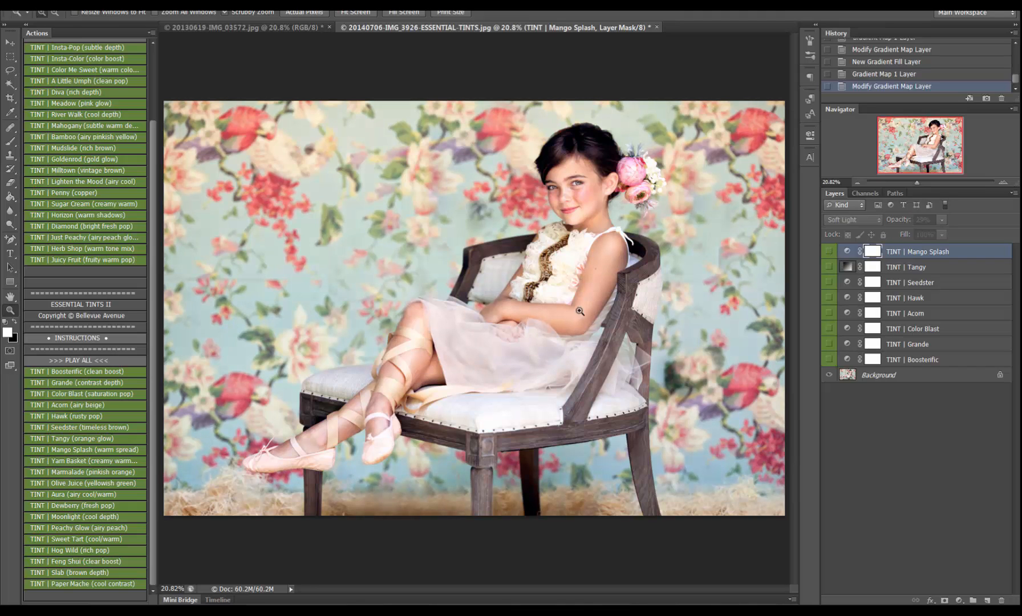
Run the Yarn Basket tint action, toggle its layer to compare the effect, and leave it hidden
{"action": "left_click", "coordinate": [80, 459]}
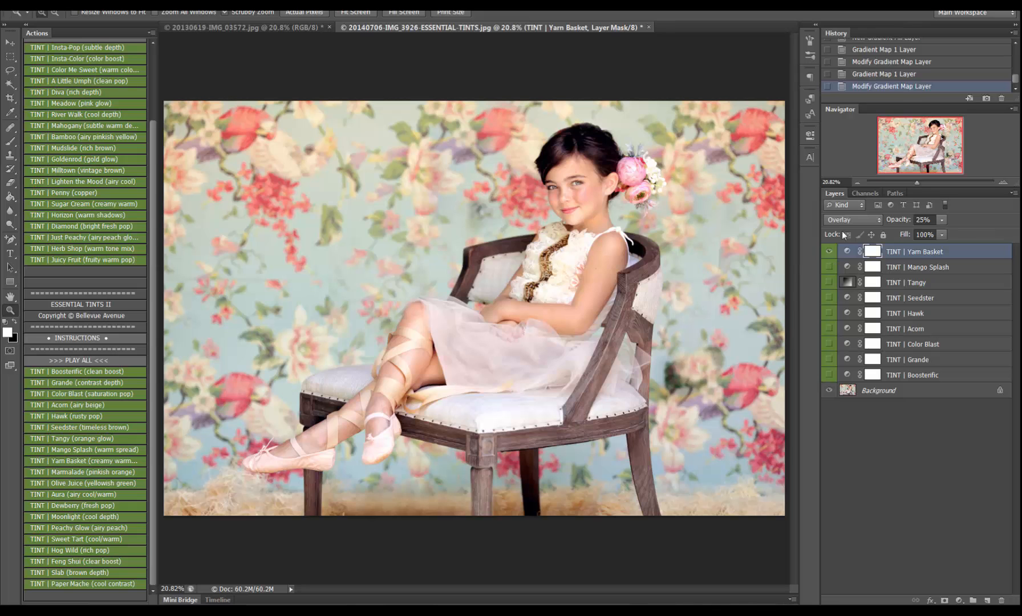
{"action": "left_click", "coordinate": [829, 253]}
{"action": "left_click", "coordinate": [828, 253]}
{"action": "left_click", "coordinate": [830, 253]}
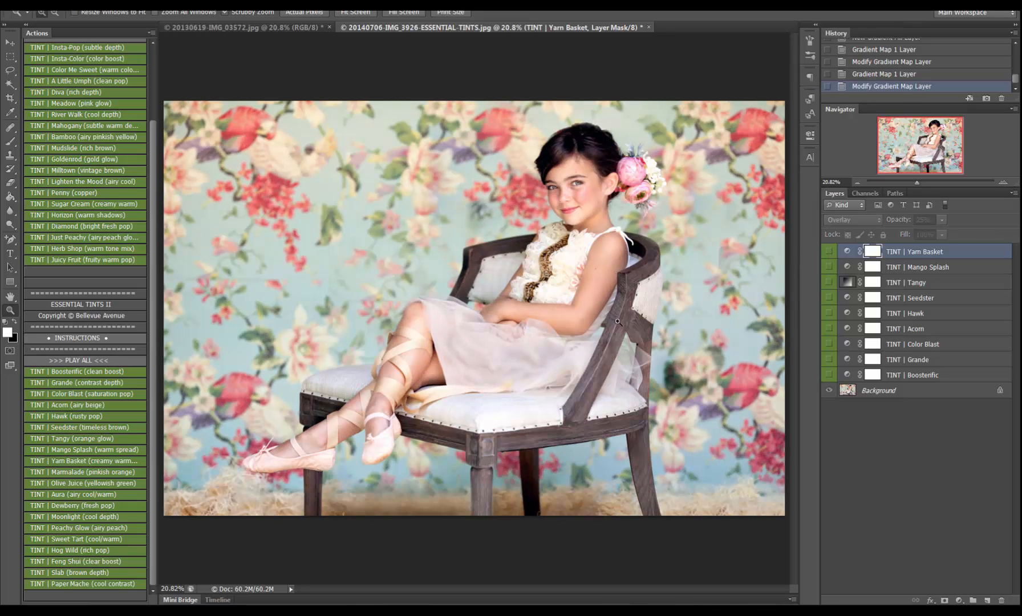
Run the Marmalade (pinkish orange) tint action, toggle its layer to compare the effect, and leave it hidden
{"action": "left_click", "coordinate": [69, 471]}
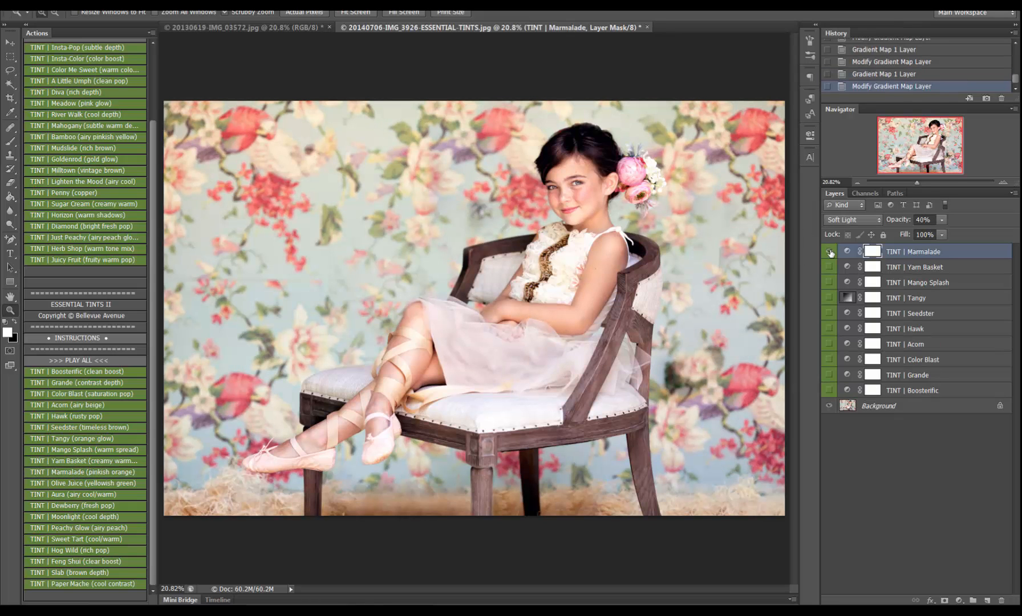
{"action": "left_click", "coordinate": [829, 251]}
{"action": "left_click", "coordinate": [830, 252]}
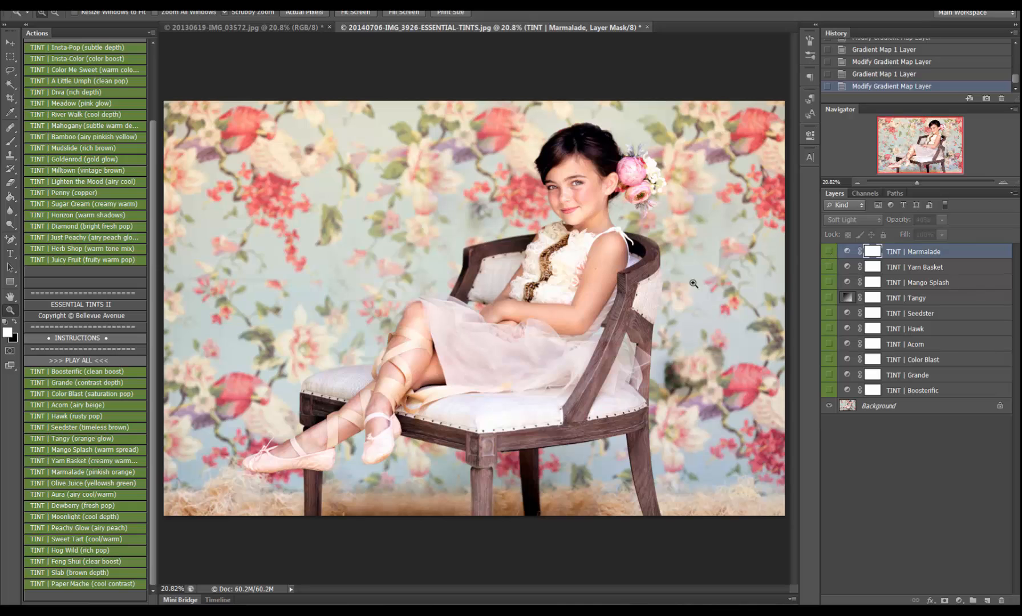
Run the Olive Juice (yellowish green) tint action, toggle its layer repeatedly to compare the effect, and leave it hidden
{"action": "left_click", "coordinate": [74, 483]}
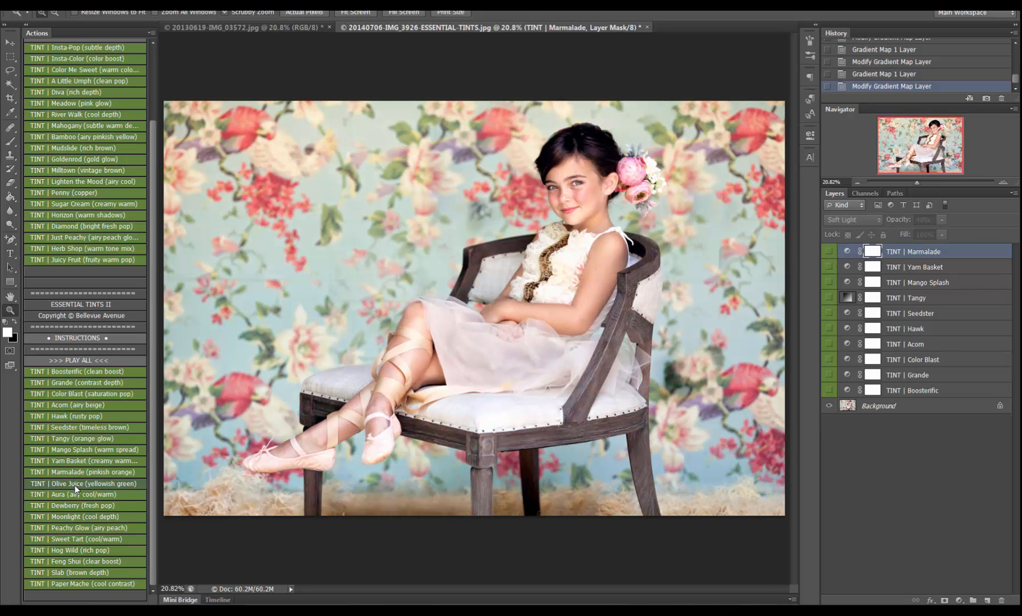
{"action": "left_click", "coordinate": [829, 252]}
{"action": "left_click", "coordinate": [829, 254]}
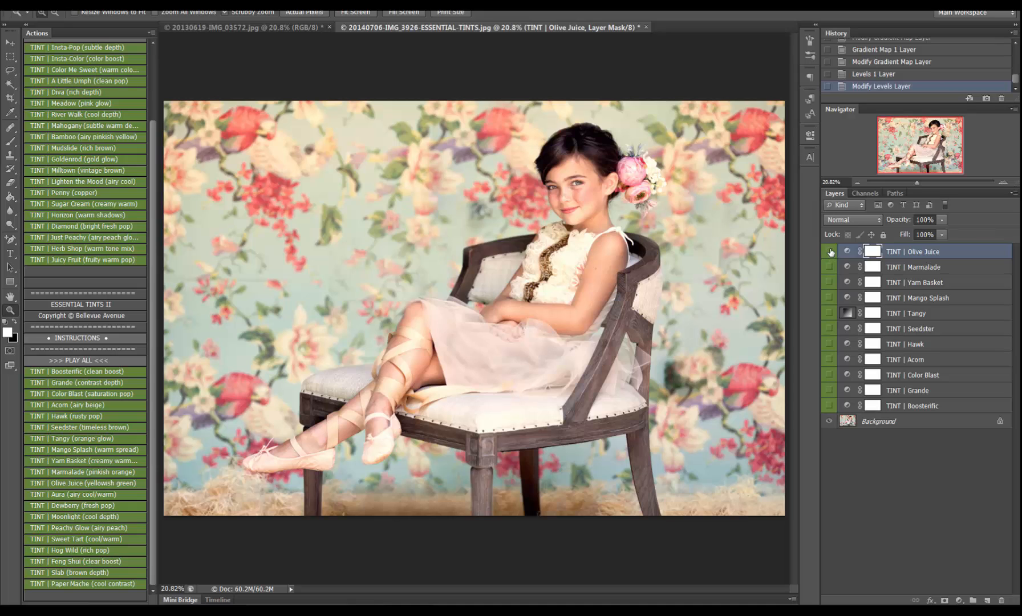
{"action": "left_click", "coordinate": [830, 252]}
{"action": "left_click", "coordinate": [828, 253]}
{"action": "left_click", "coordinate": [828, 252]}
{"action": "left_click", "coordinate": [828, 253]}
{"action": "left_click", "coordinate": [828, 253]}
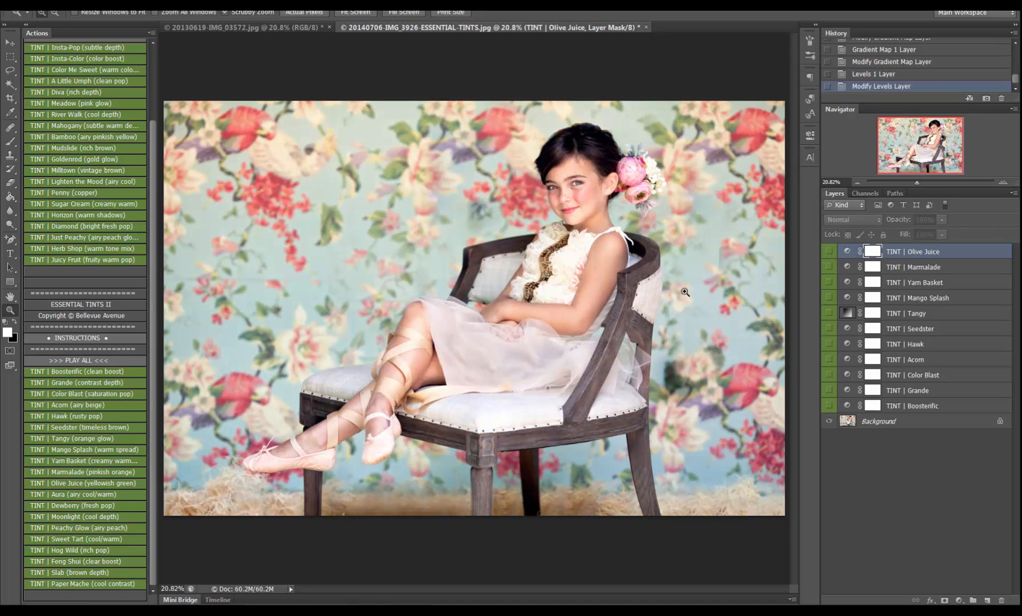
Run the Aura (airy cool/warm) tint action, toggle its layer to compare the effect, and leave it hidden
{"action": "left_click", "coordinate": [59, 495]}
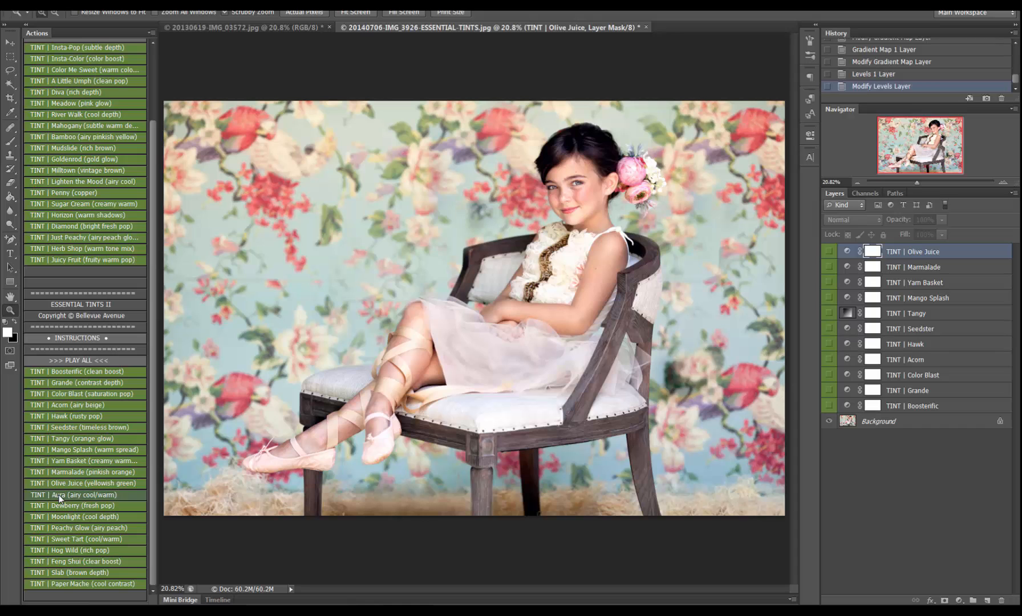
{"action": "left_click", "coordinate": [828, 252]}
{"action": "left_click", "coordinate": [829, 252]}
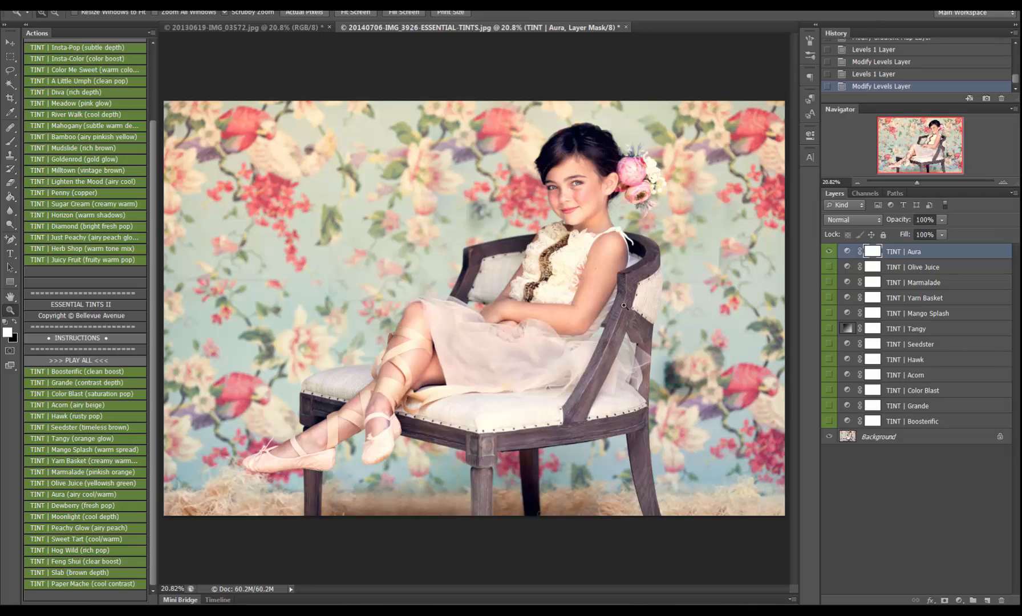
{"action": "left_click", "coordinate": [828, 252]}
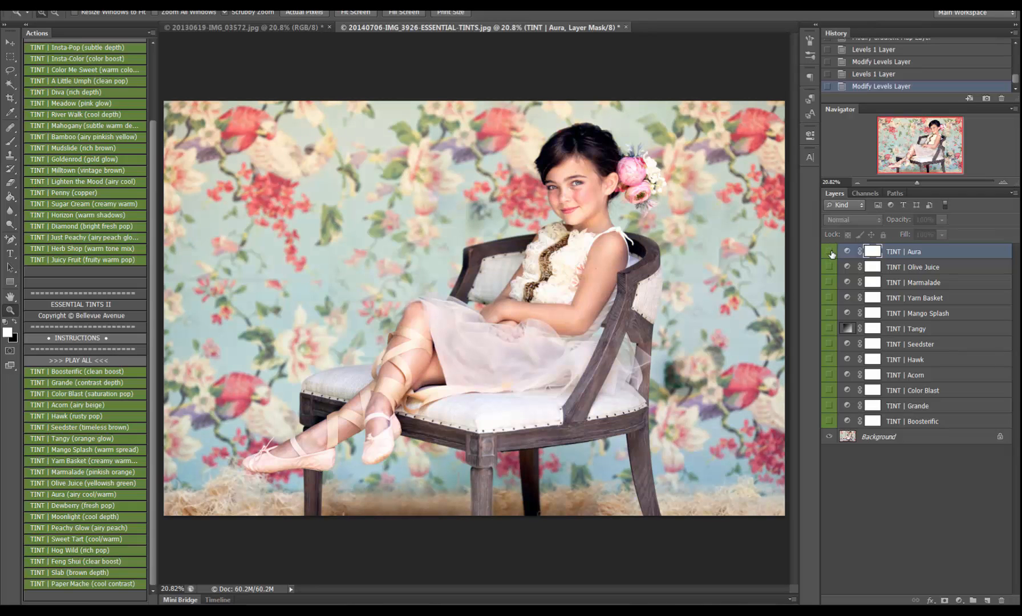
Run the Dewberry (fresh pop) tint action, toggle its layer repeatedly to compare the effect, and leave it hidden
{"action": "left_click", "coordinate": [66, 506]}
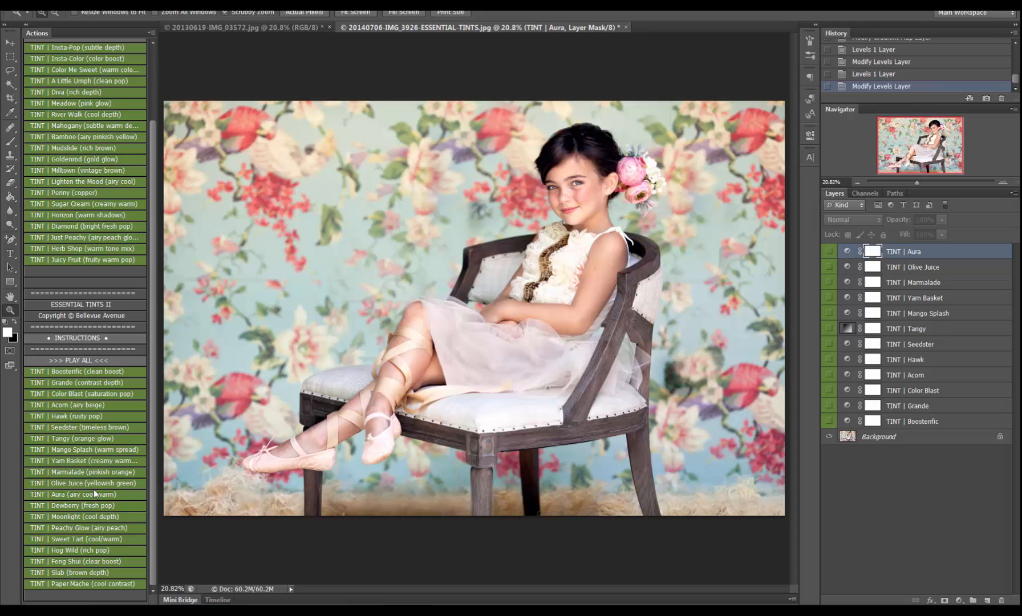
{"action": "left_click", "coordinate": [828, 252]}
{"action": "left_click", "coordinate": [829, 252]}
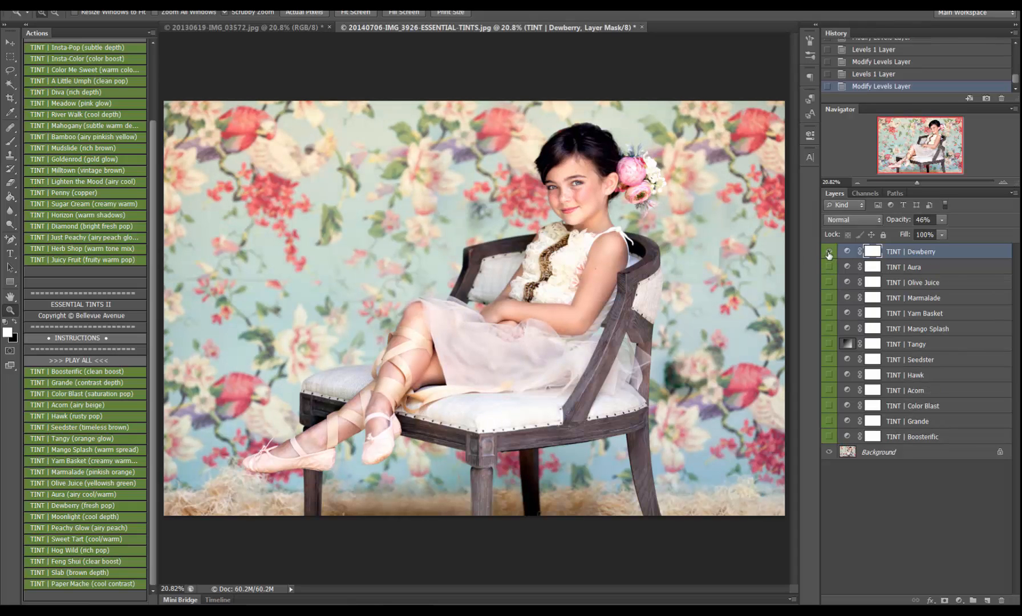
{"action": "left_click", "coordinate": [829, 252]}
{"action": "left_click", "coordinate": [829, 252]}
{"action": "left_click", "coordinate": [829, 252]}
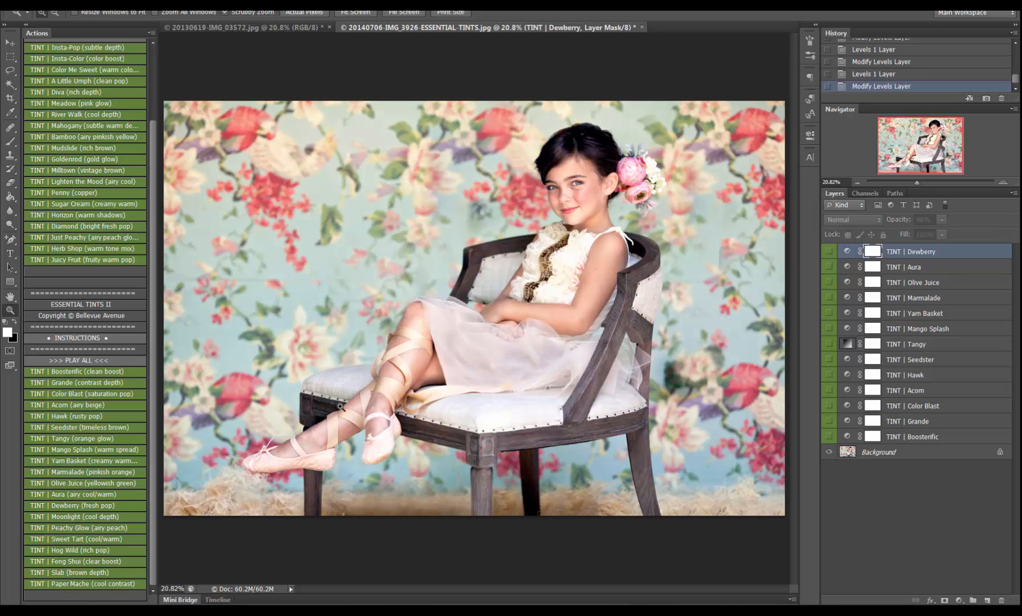
Run the Moonlight (cool depth) tint action, toggle its layer repeatedly to compare the effect, and leave it hidden
{"action": "left_click", "coordinate": [62, 516]}
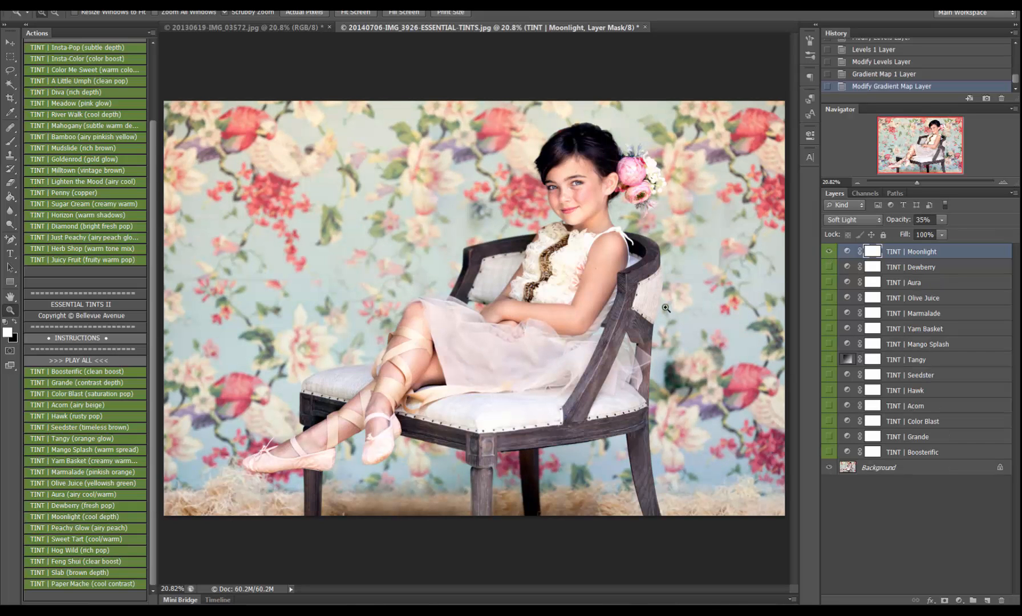
{"action": "left_click", "coordinate": [828, 253]}
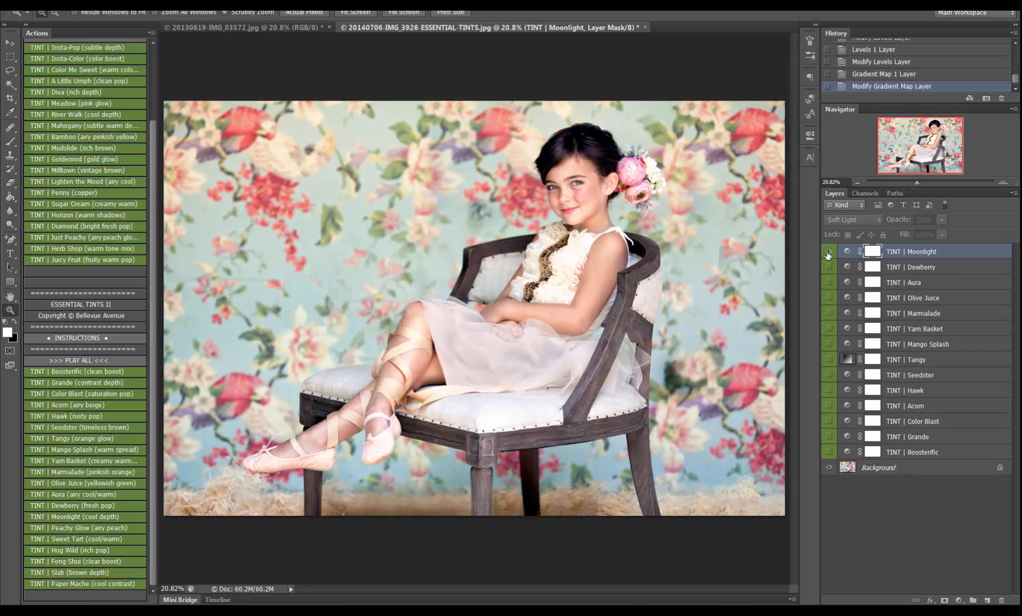
{"action": "left_click", "coordinate": [828, 254]}
{"action": "left_click", "coordinate": [828, 257]}
{"action": "left_click", "coordinate": [828, 255]}
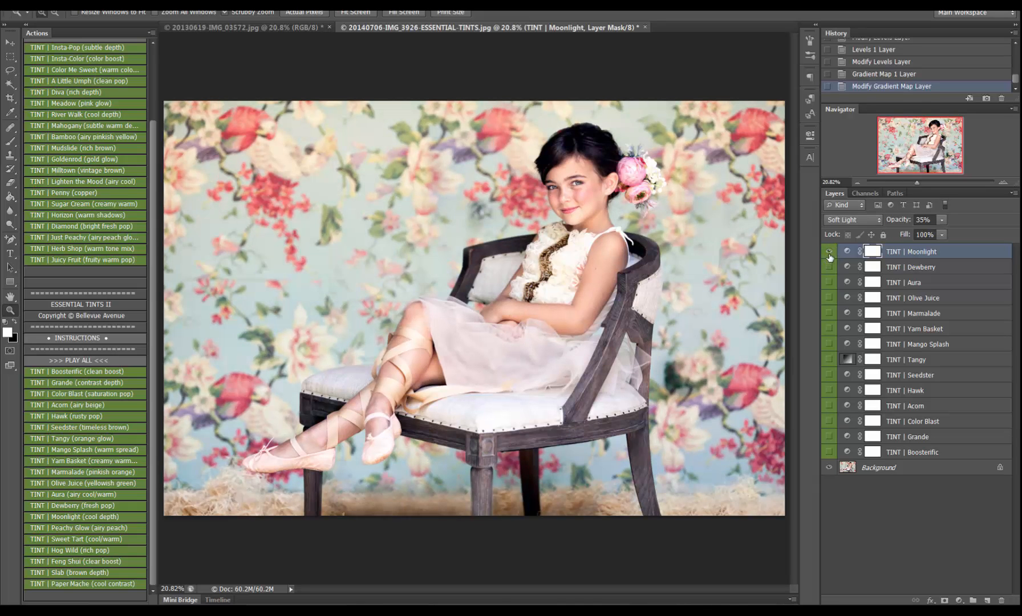
{"action": "left_click", "coordinate": [829, 253]}
{"action": "left_click", "coordinate": [830, 252]}
{"action": "left_click", "coordinate": [829, 253]}
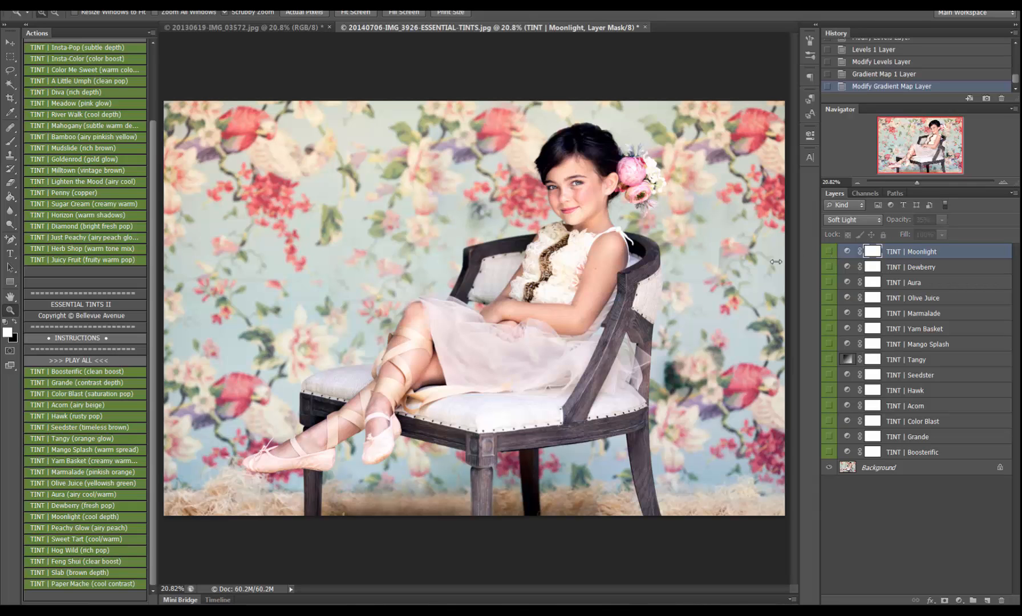
Run the Peachy Glow (airy peach) tint action, toggle its layer to compare the effect, and leave it hidden
{"action": "left_click", "coordinate": [68, 528]}
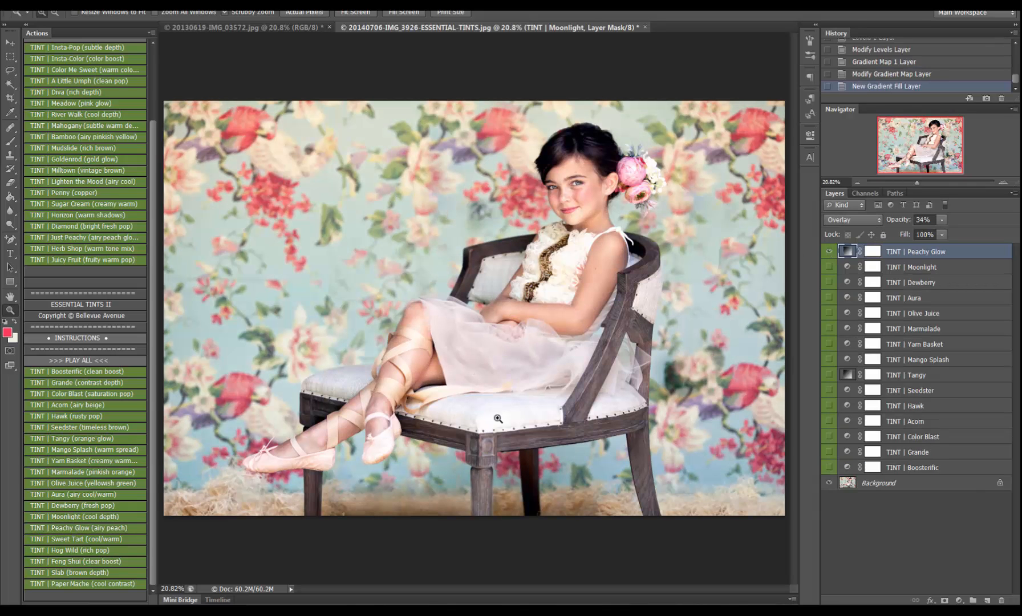
{"action": "left_click", "coordinate": [829, 253]}
{"action": "left_click", "coordinate": [829, 254]}
{"action": "left_click", "coordinate": [830, 254]}
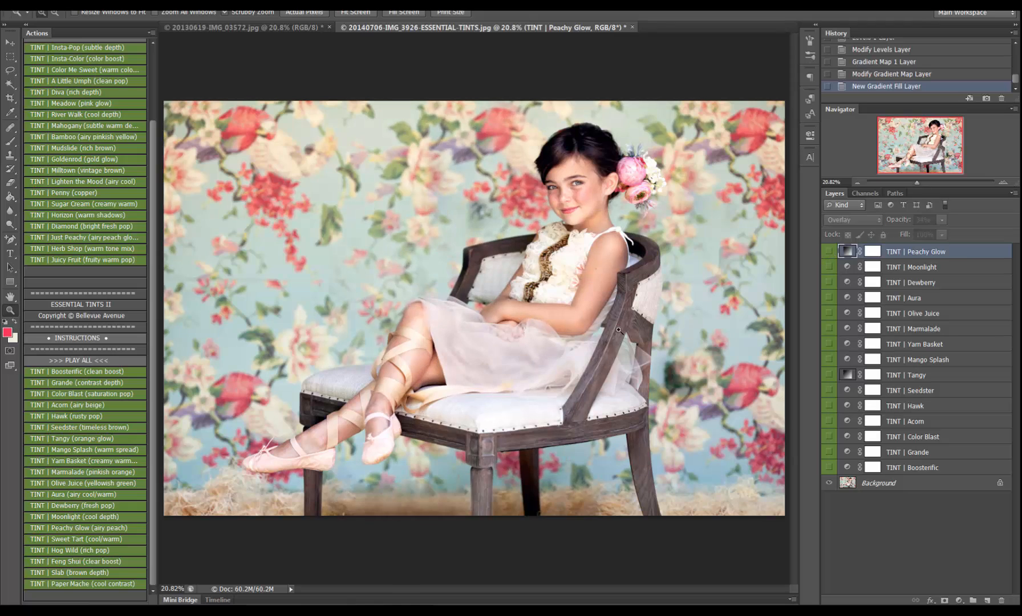
Run the Sweet Tart (cool/warm) tint action and toggle its layer repeatedly to compare the effect, leaving it visible
{"action": "left_click", "coordinate": [66, 540]}
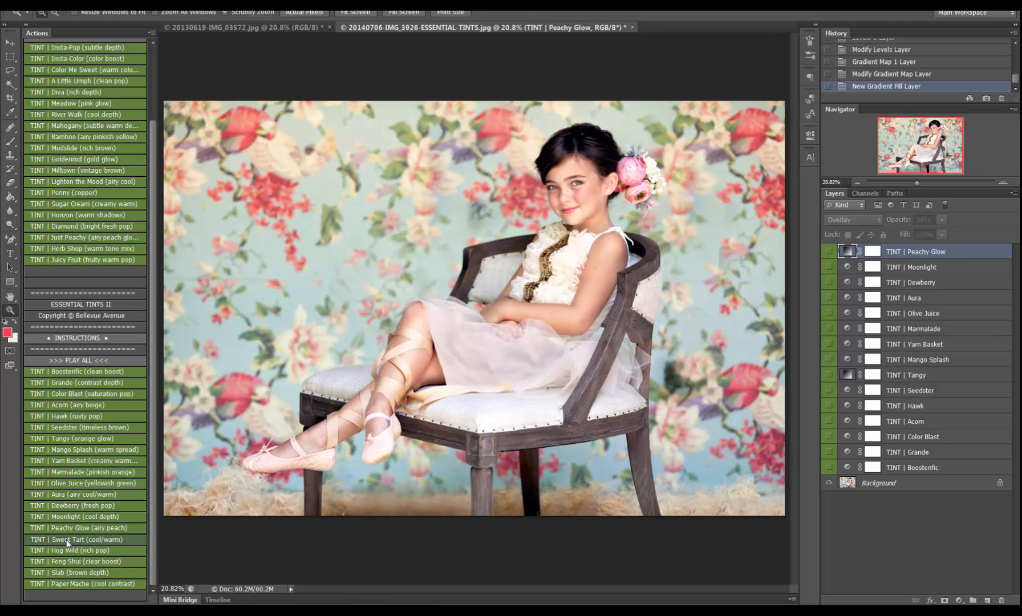
{"action": "left_click", "coordinate": [830, 251]}
{"action": "left_click", "coordinate": [829, 251]}
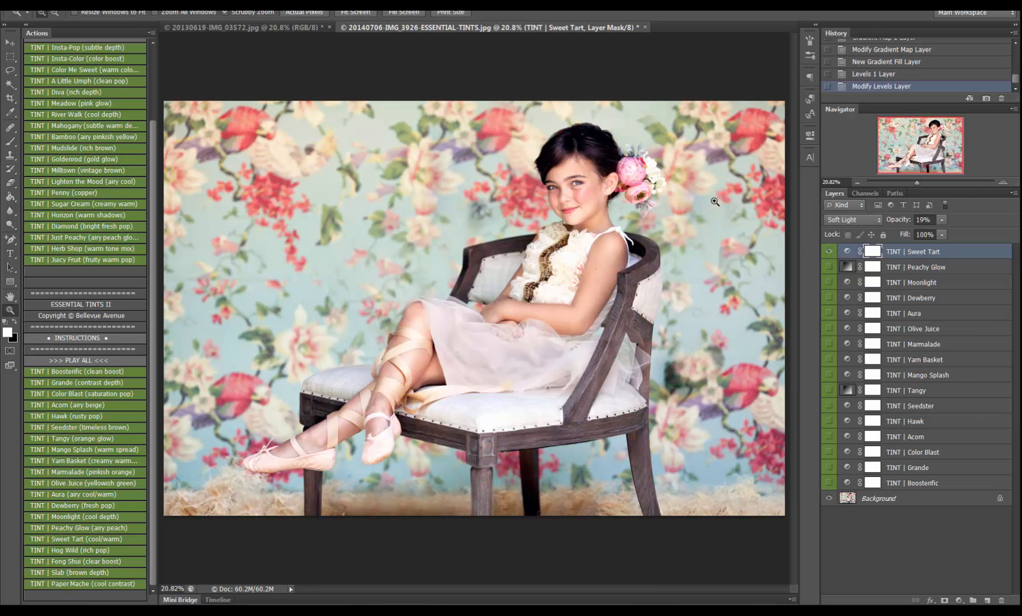
{"action": "left_click", "coordinate": [829, 252]}
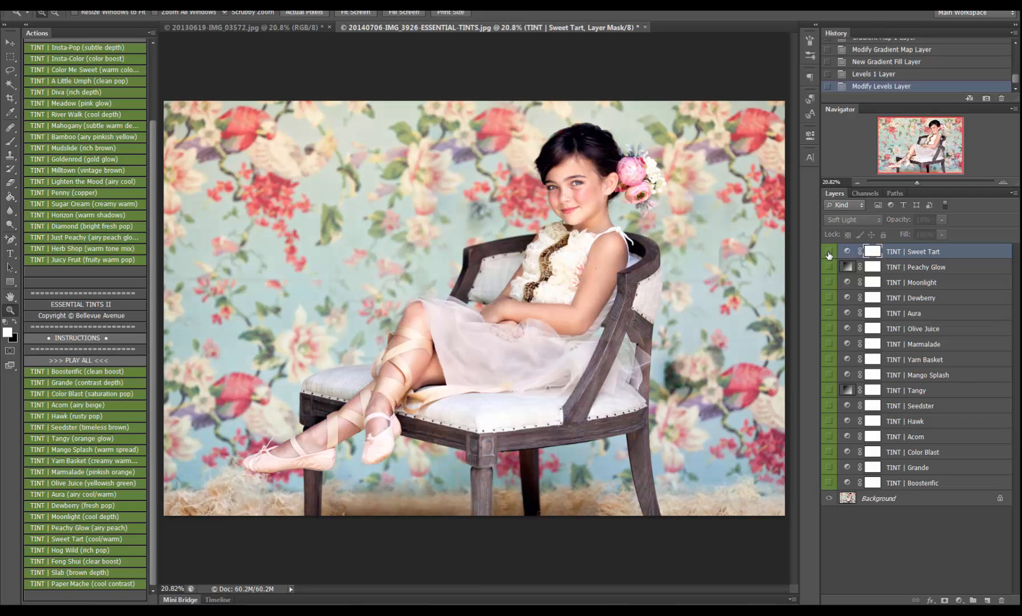
{"action": "left_click", "coordinate": [829, 253]}
{"action": "left_click", "coordinate": [829, 252]}
{"action": "left_click", "coordinate": [829, 252]}
Raise the Sweet Tart layer's opacity to 62%, toggle it to compare the stronger effect, and leave it hidden
{"action": "left_click", "coordinate": [943, 234]}
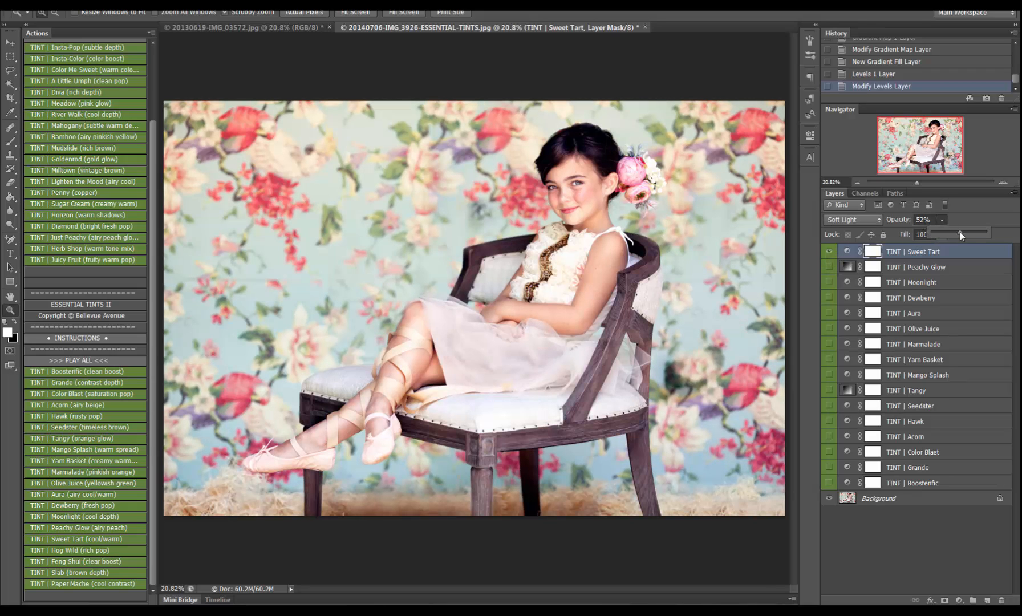
{"action": "left_click", "coordinate": [961, 237]}
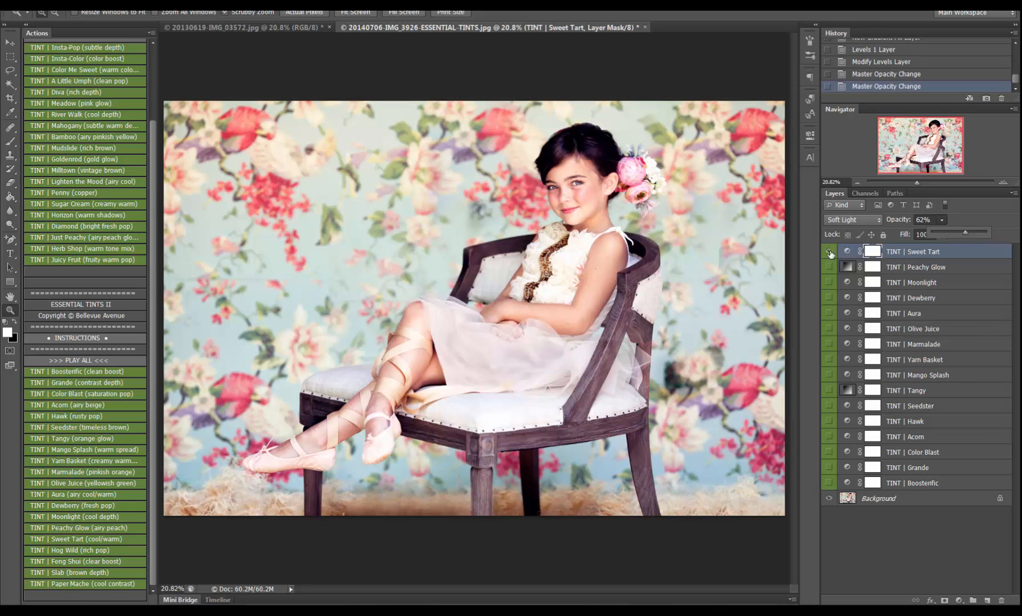
{"action": "left_click", "coordinate": [830, 253]}
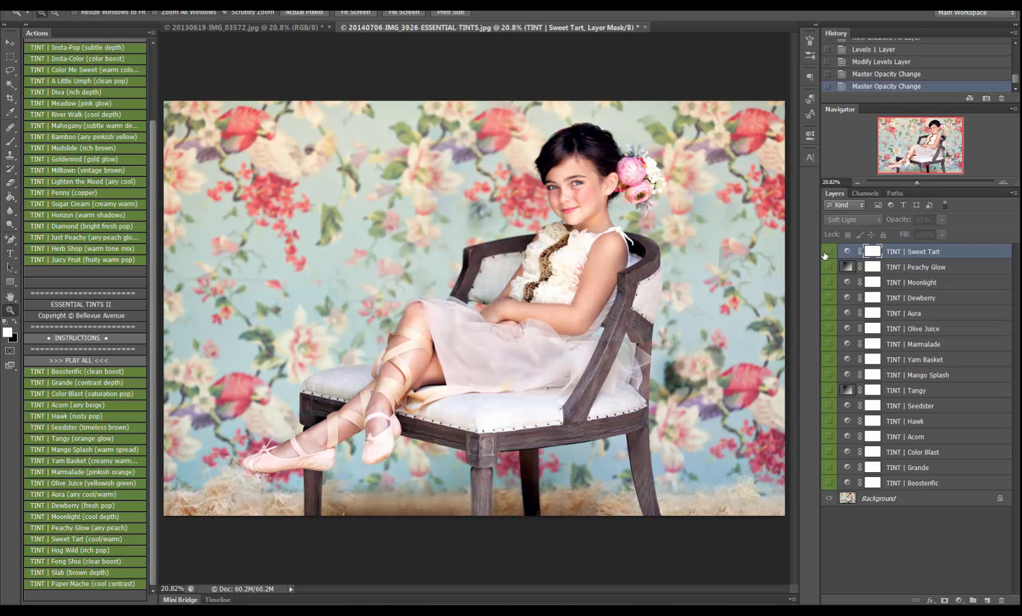
{"action": "left_click", "coordinate": [828, 253]}
Run the Hog Wild (rich pop) tint action, toggle its layer repeatedly to compare the effect, and leave it hidden
{"action": "left_click", "coordinate": [71, 551]}
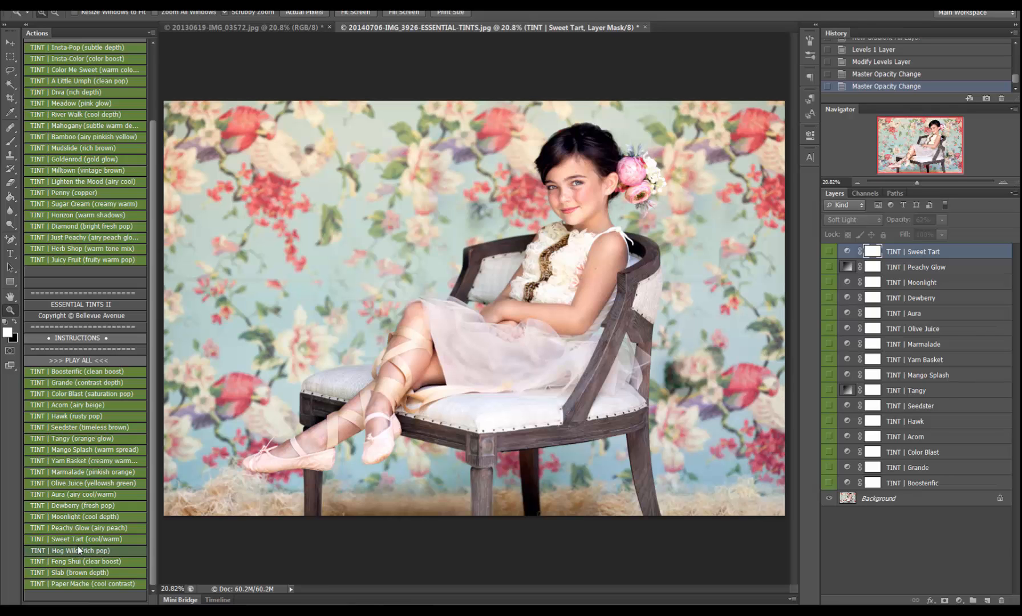
{"action": "left_click", "coordinate": [829, 253]}
{"action": "left_click", "coordinate": [828, 251]}
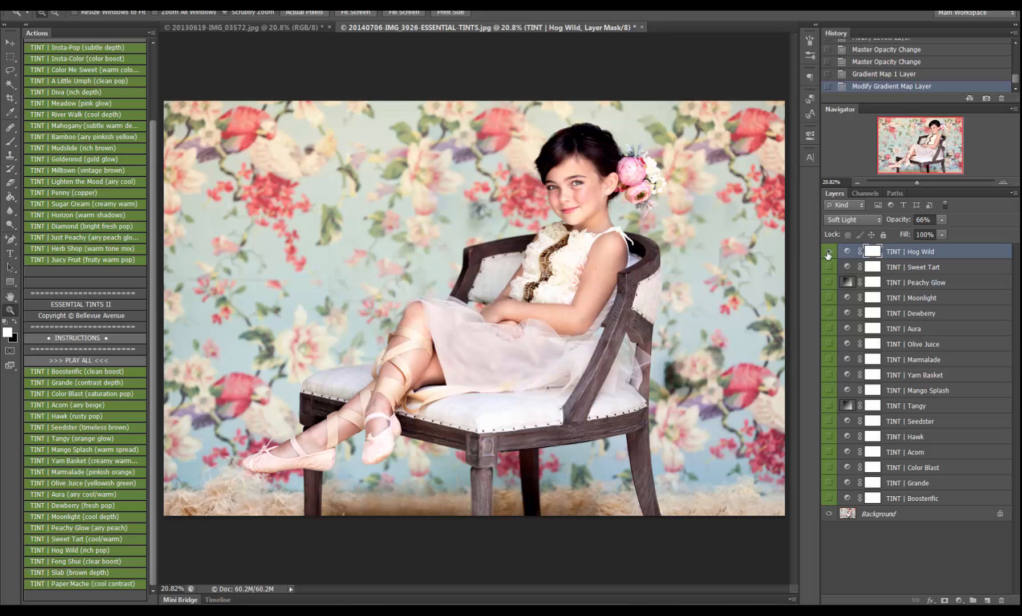
{"action": "left_click", "coordinate": [828, 253]}
{"action": "left_click", "coordinate": [828, 253]}
{"action": "left_click", "coordinate": [830, 251]}
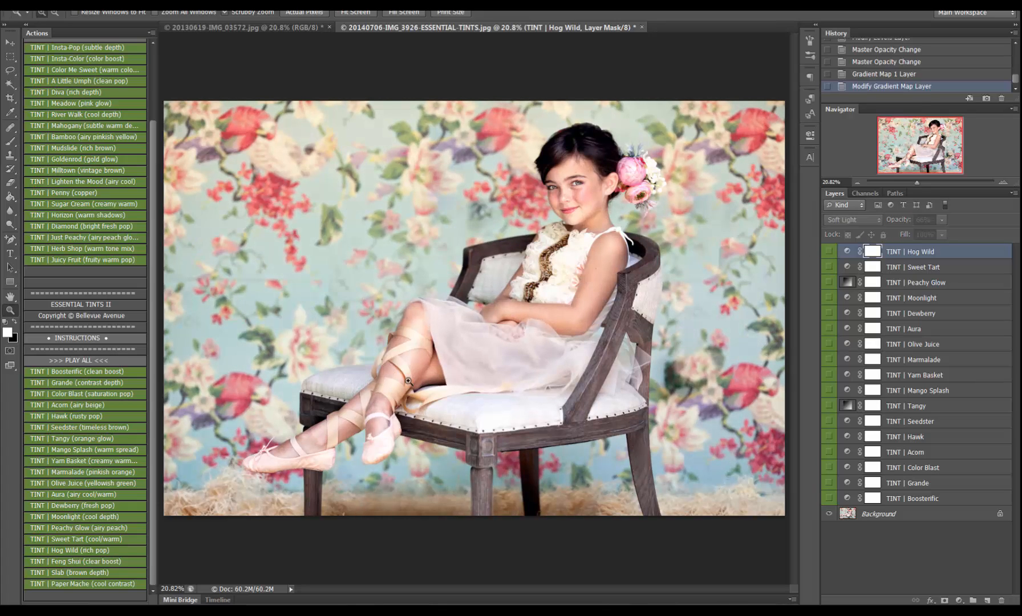
Run the Feng Shui (clear boost) tint action, toggle its layer to compare the effect, and leave it hidden
{"action": "left_click", "coordinate": [86, 561]}
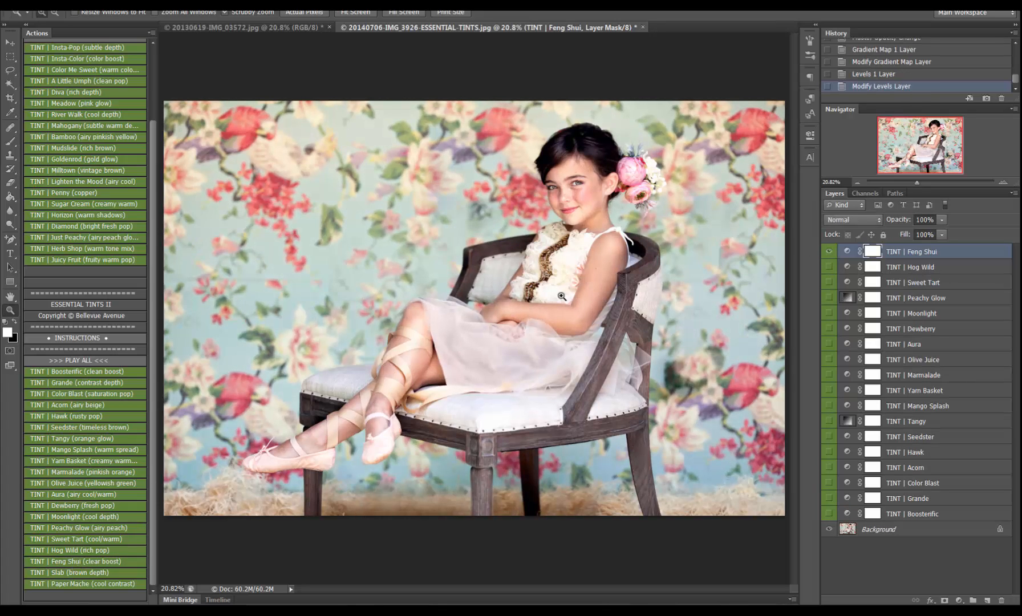
{"action": "left_click", "coordinate": [829, 251]}
{"action": "left_click", "coordinate": [829, 252]}
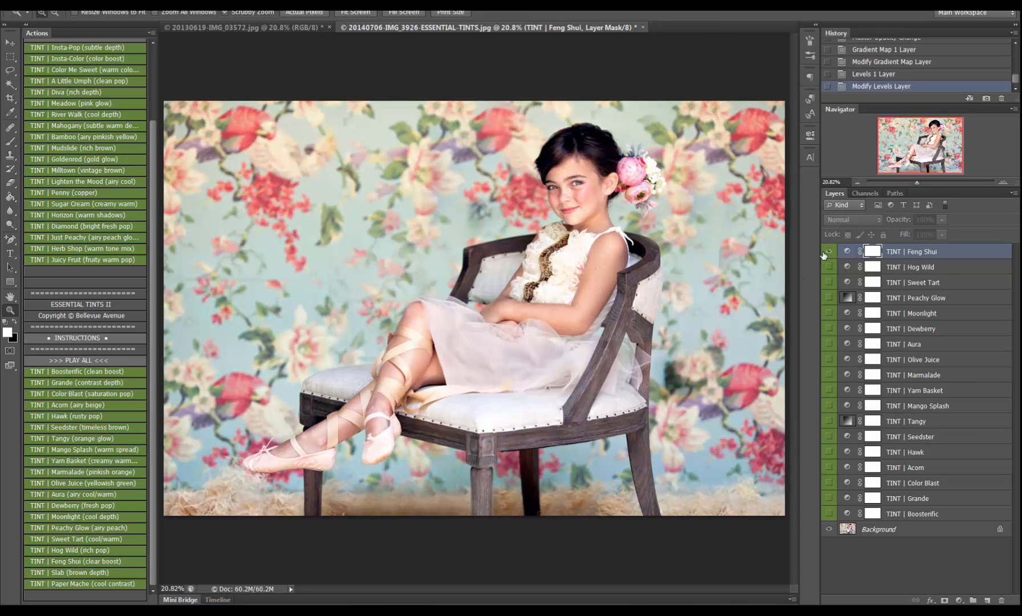
{"action": "left_click", "coordinate": [829, 252]}
Run the Slab (brown depth) tint action, toggle its layer repeatedly to compare the effect, and leave it hidden
{"action": "left_click", "coordinate": [74, 573]}
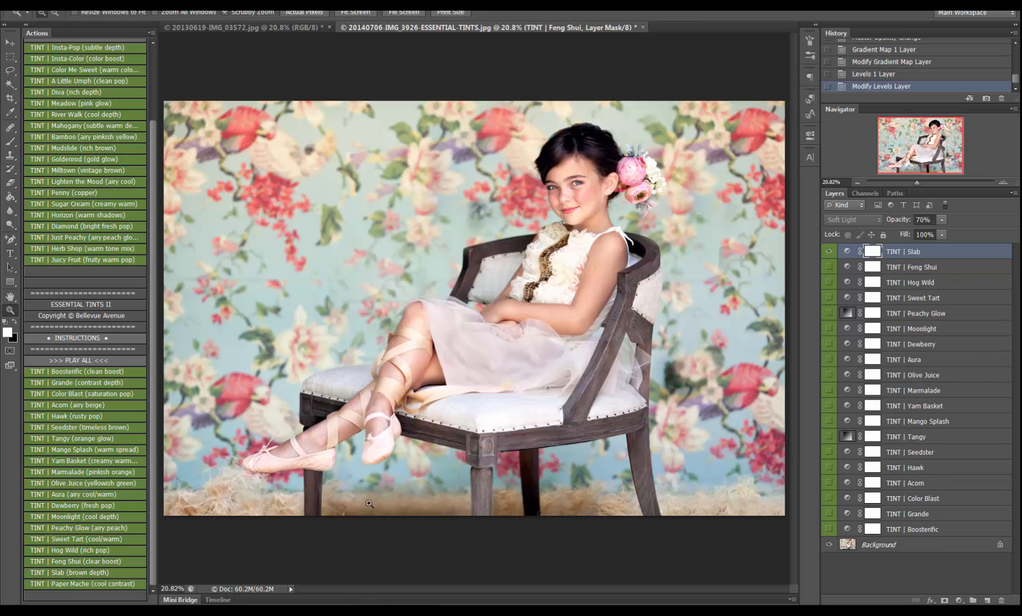
{"action": "left_click", "coordinate": [829, 252]}
{"action": "left_click", "coordinate": [830, 252]}
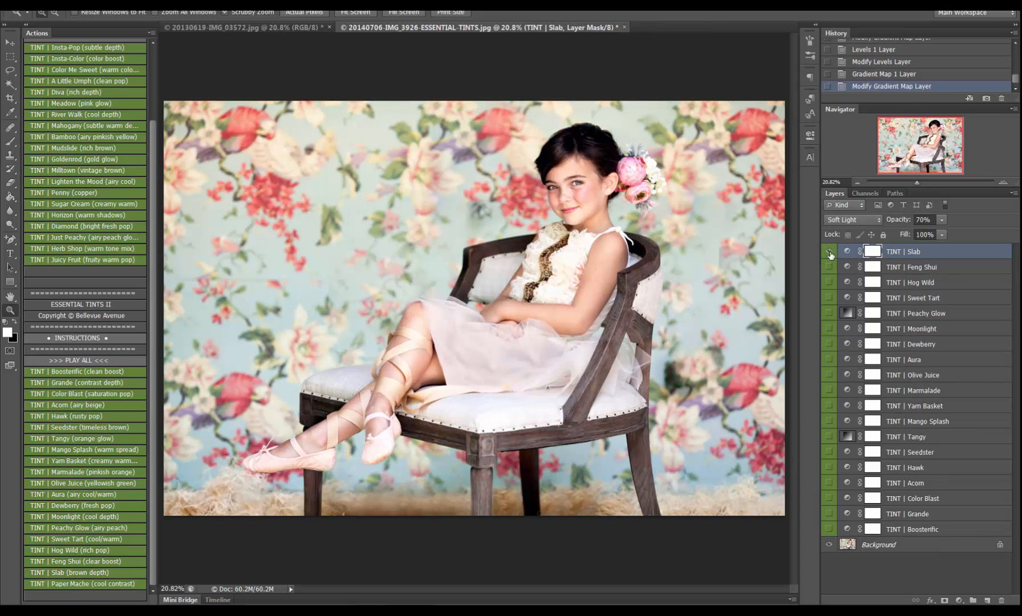
{"action": "left_click", "coordinate": [830, 252]}
{"action": "left_click", "coordinate": [830, 252]}
{"action": "left_click", "coordinate": [829, 253]}
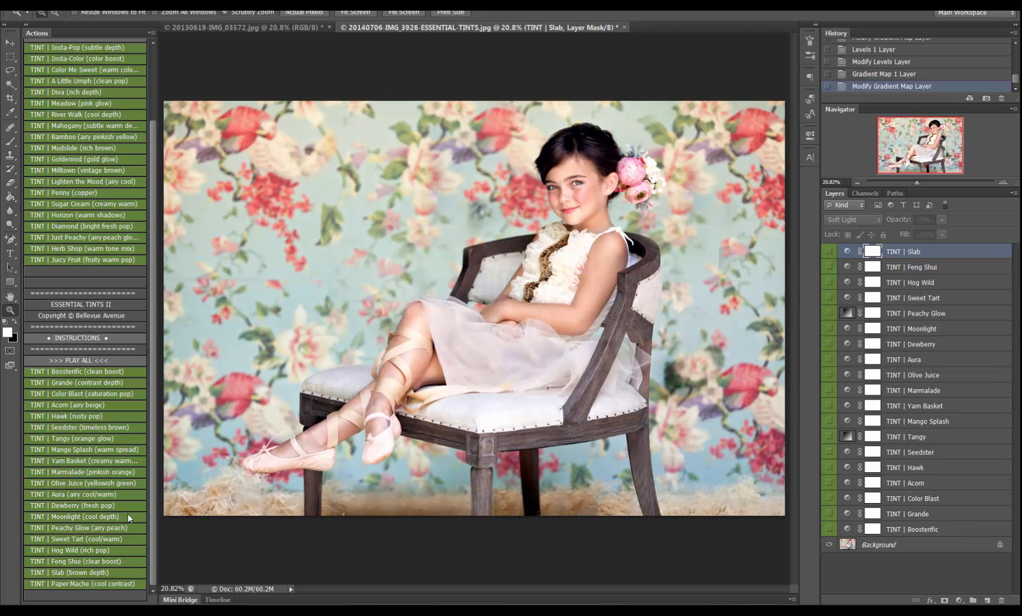
Run the Paper Mache (cool contrast) tint action, toggle its layer repeatedly to compare the effect, and leave it hidden
{"action": "left_click", "coordinate": [72, 586]}
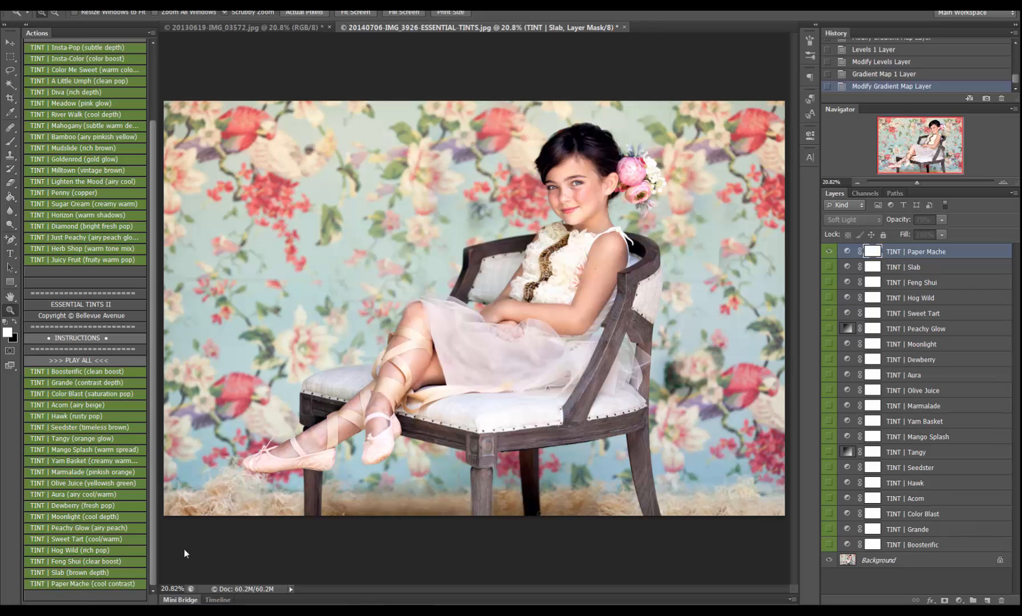
{"action": "left_click", "coordinate": [829, 253]}
{"action": "left_click", "coordinate": [830, 252]}
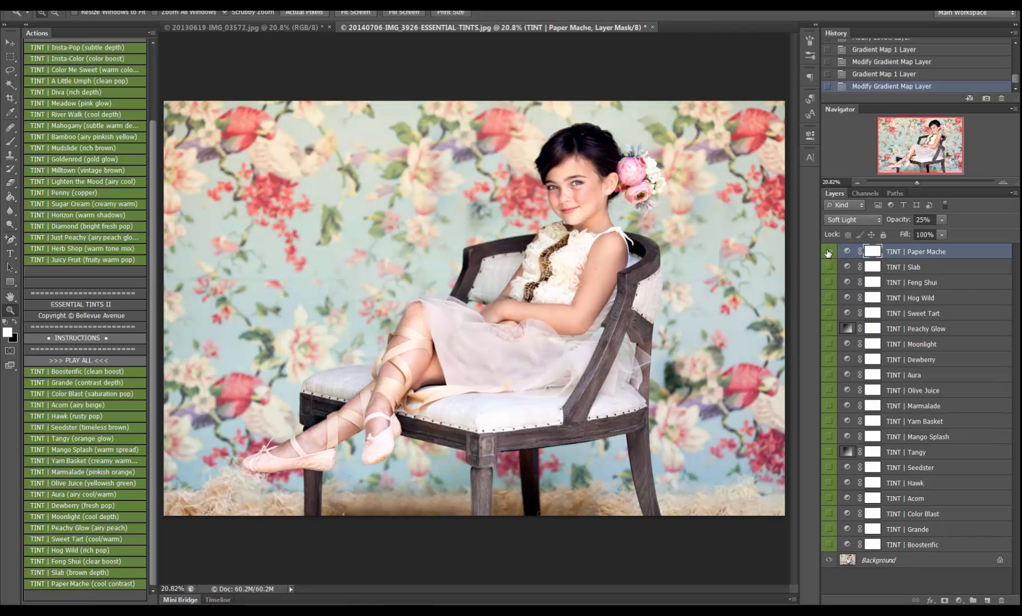
{"action": "left_click", "coordinate": [829, 255]}
{"action": "left_click", "coordinate": [828, 256]}
{"action": "left_click", "coordinate": [828, 253]}
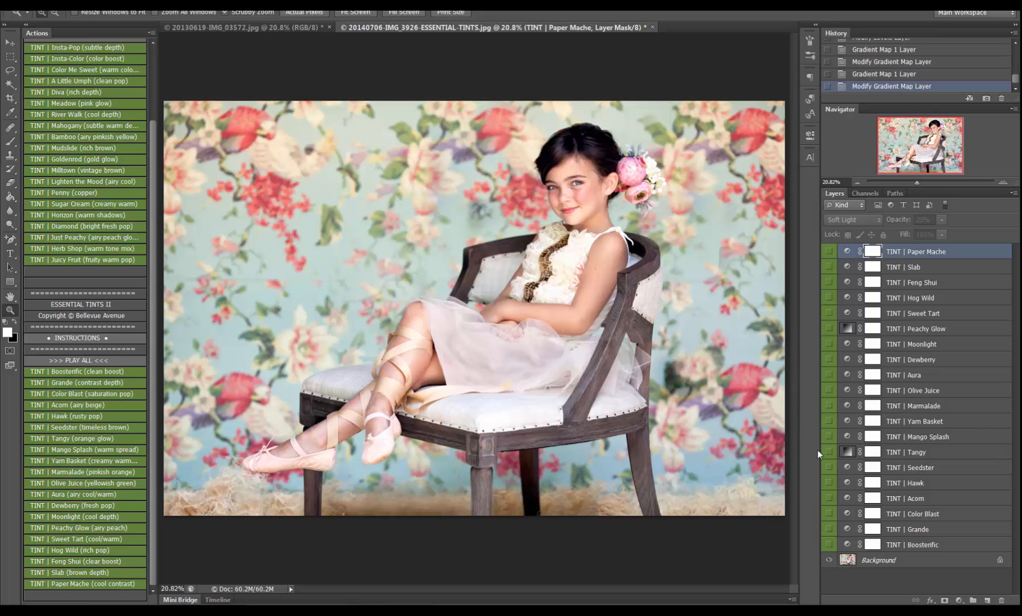
Switch to the photo 20130619-IMG_03572.jpg and run the Essential Tints I Play All action, continuing past its instructions message
{"action": "left_click", "coordinate": [232, 27]}
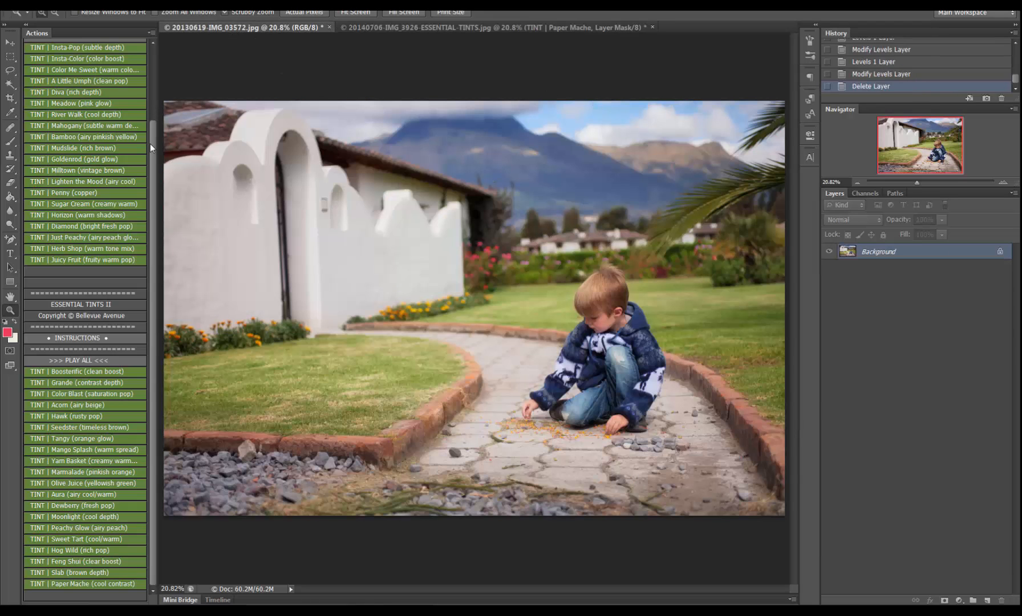
{"action": "left_click_drag", "start_coordinate": [150, 143], "coordinate": [151, 66]}
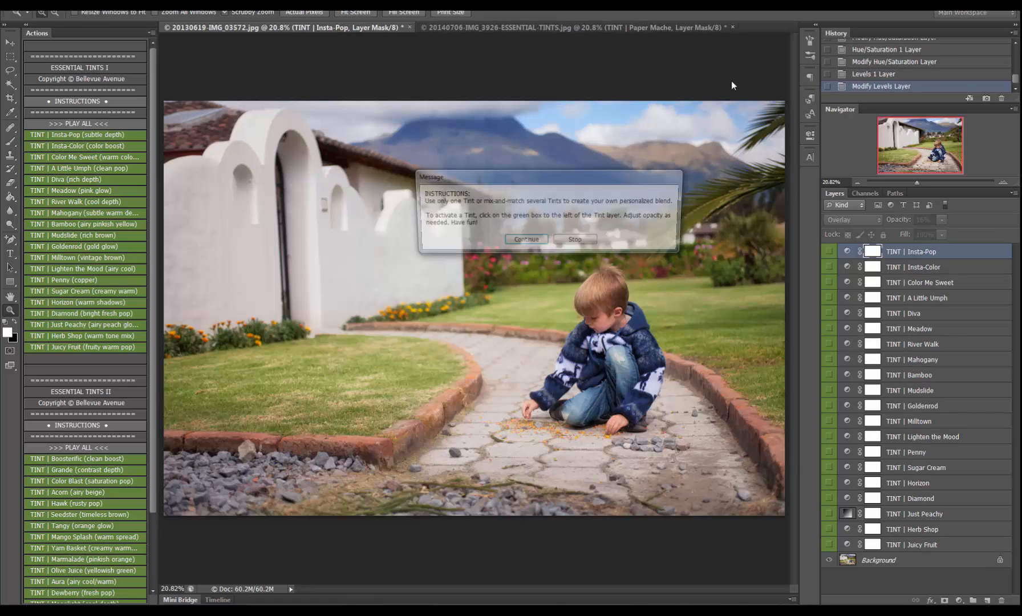
{"action": "left_click", "coordinate": [526, 239]}
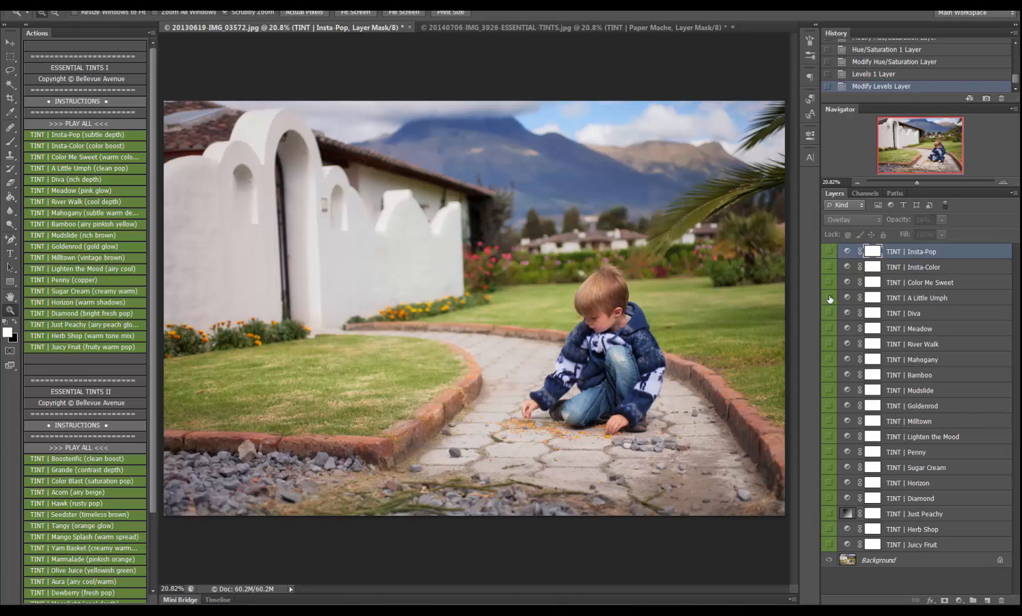
Show the Milltown and Bamboo tint layers together, then compare the combination with the Background layer alone
{"action": "left_click", "coordinate": [828, 423]}
{"action": "left_click", "coordinate": [946, 423]}
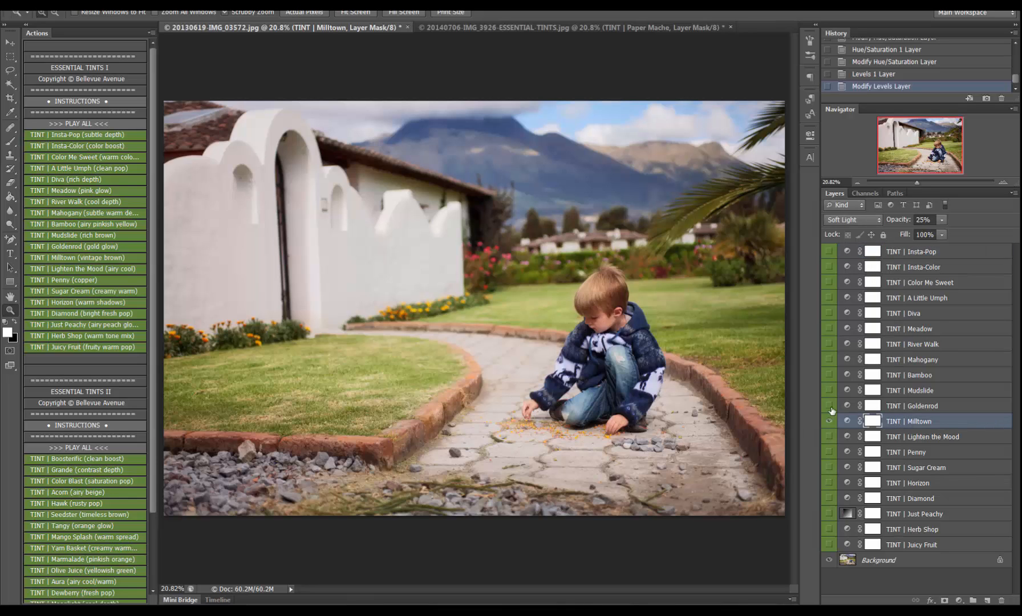
{"action": "left_click", "coordinate": [828, 375]}
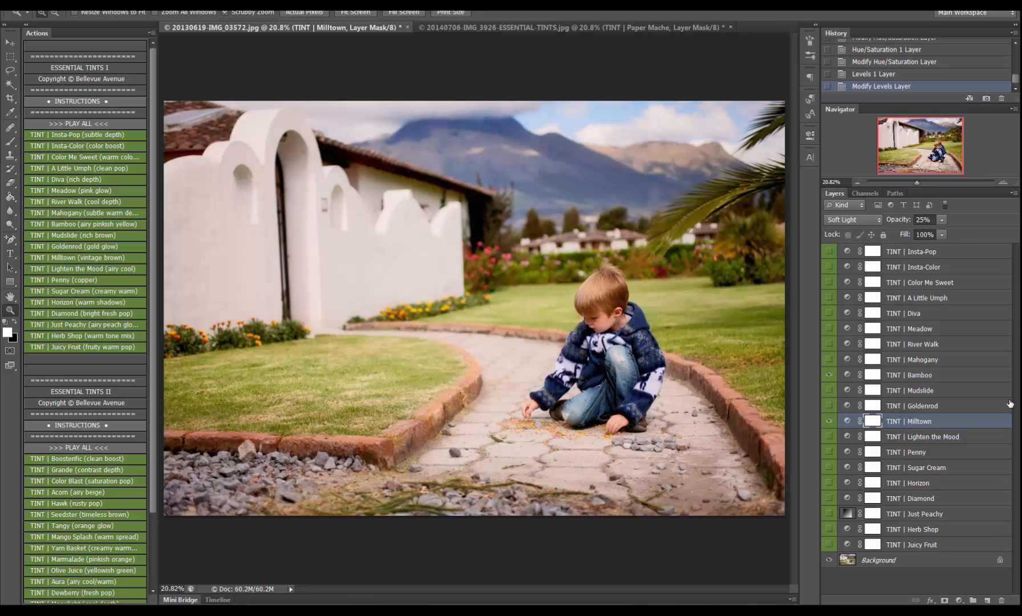
{"action": "left_click", "coordinate": [830, 561], "text": "alt"}
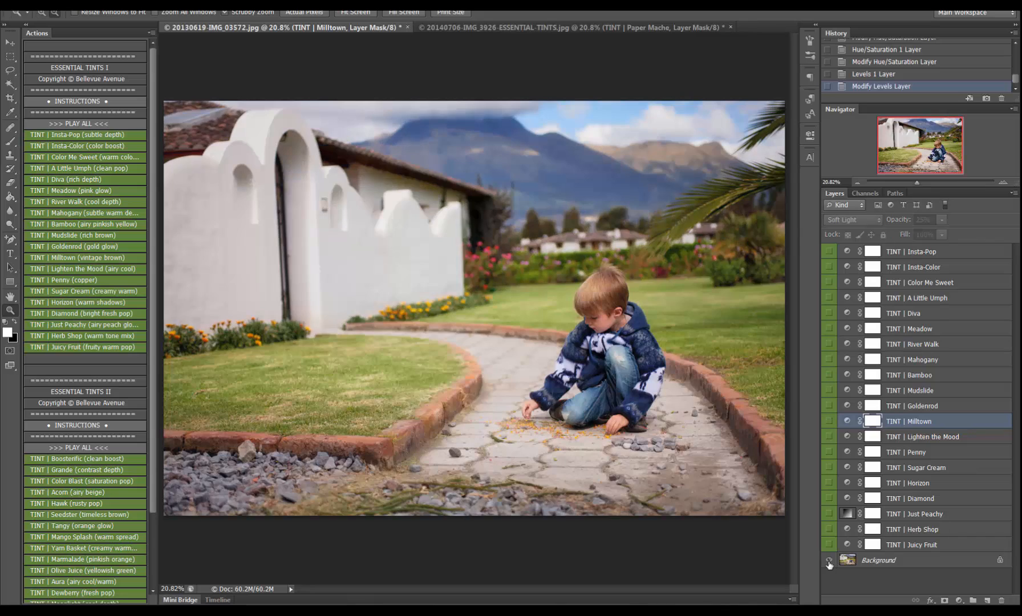
{"action": "left_click", "coordinate": [829, 560], "text": "alt"}
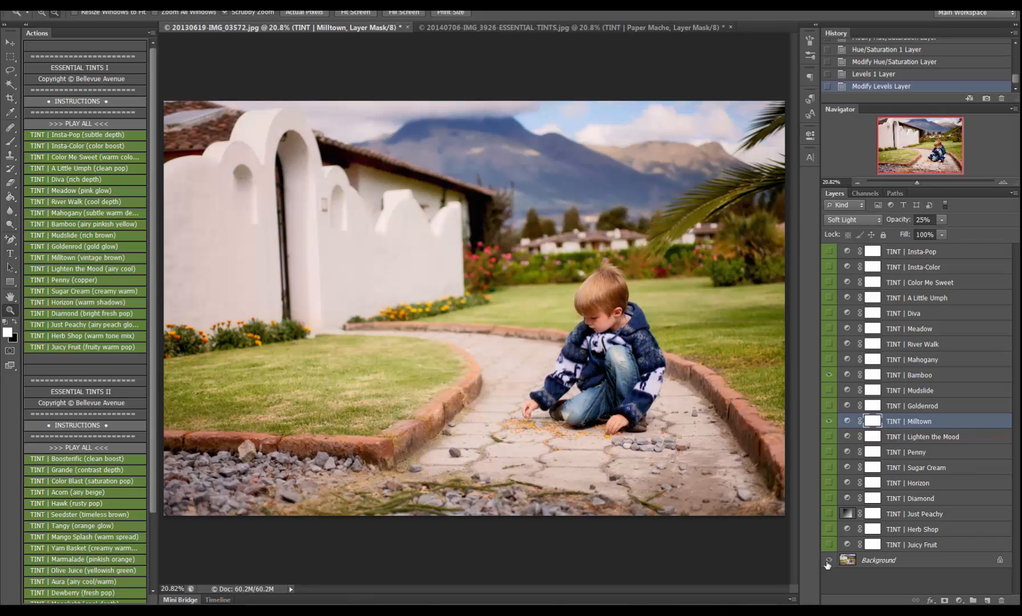
Hide the Bamboo tint layer and show River Walk instead, combined with the Milltown tint
{"action": "left_click", "coordinate": [829, 374]}
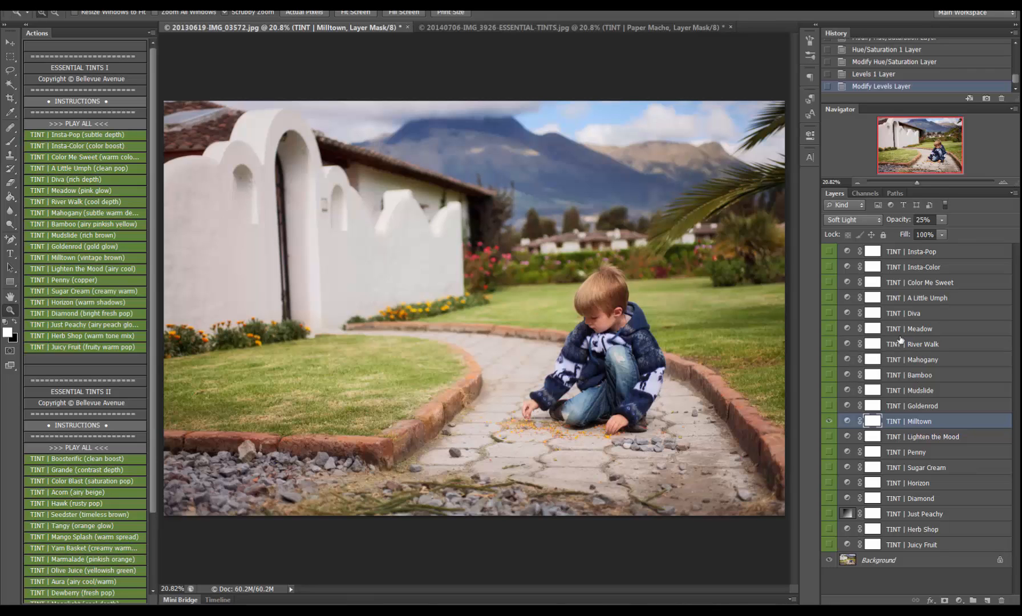
{"action": "left_click", "coordinate": [829, 344]}
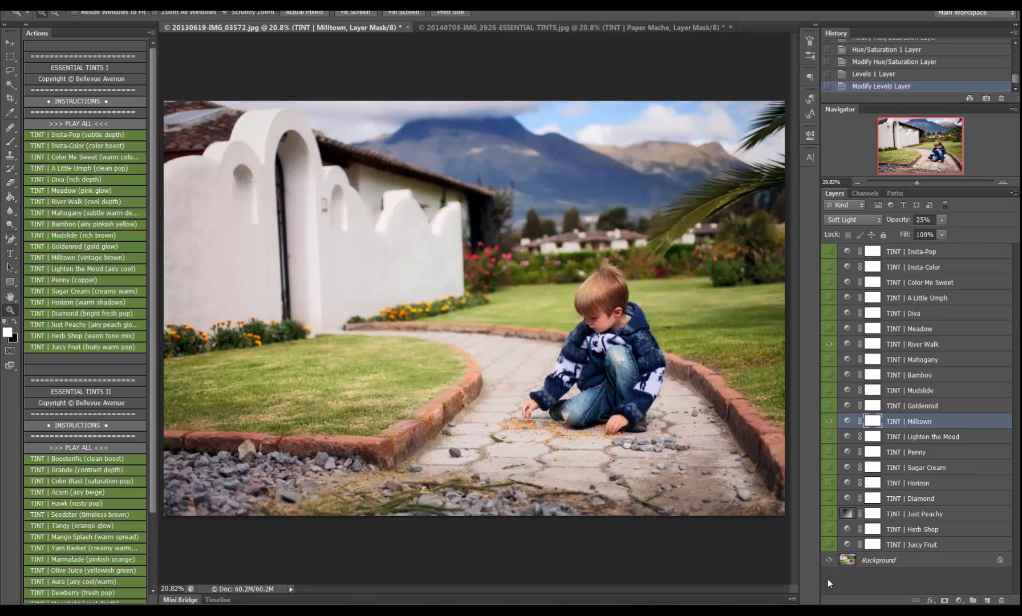
Compare the combined Milltown and River Walk tints with the Background layer alone, restoring both tints
{"action": "left_click", "coordinate": [829, 560], "text": "alt"}
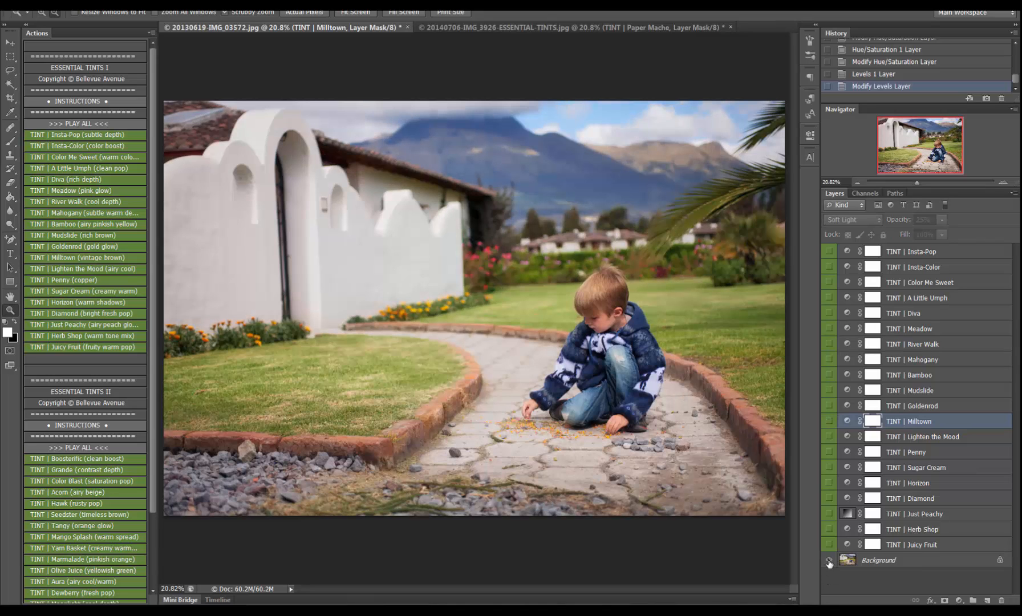
{"action": "left_click", "coordinate": [829, 561], "text": "alt"}
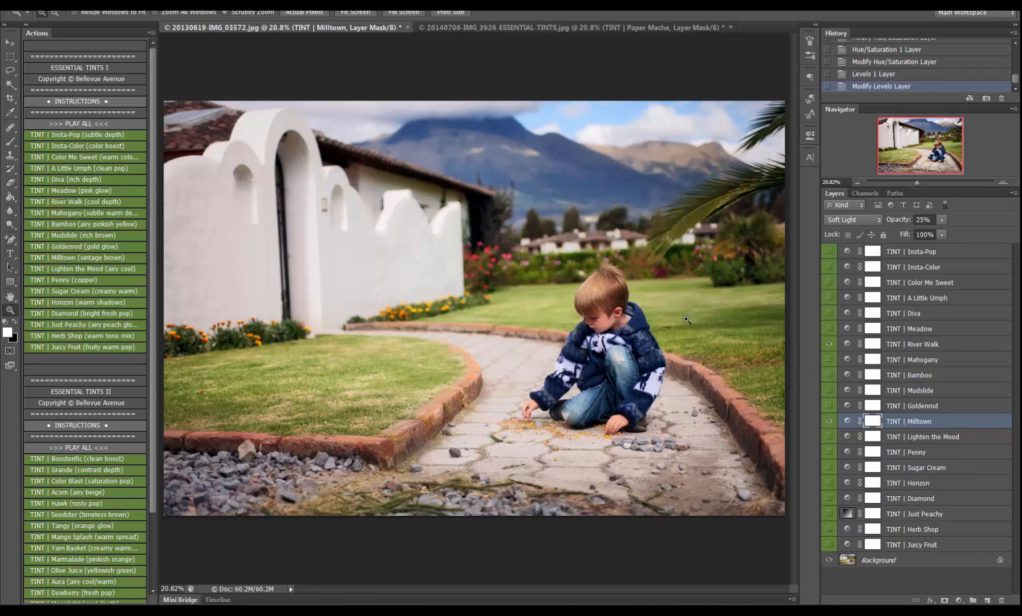
Set up a soft brush with black as the foreground color, 0% hardness and 100% flow
{"action": "left_click", "coordinate": [10, 143]}
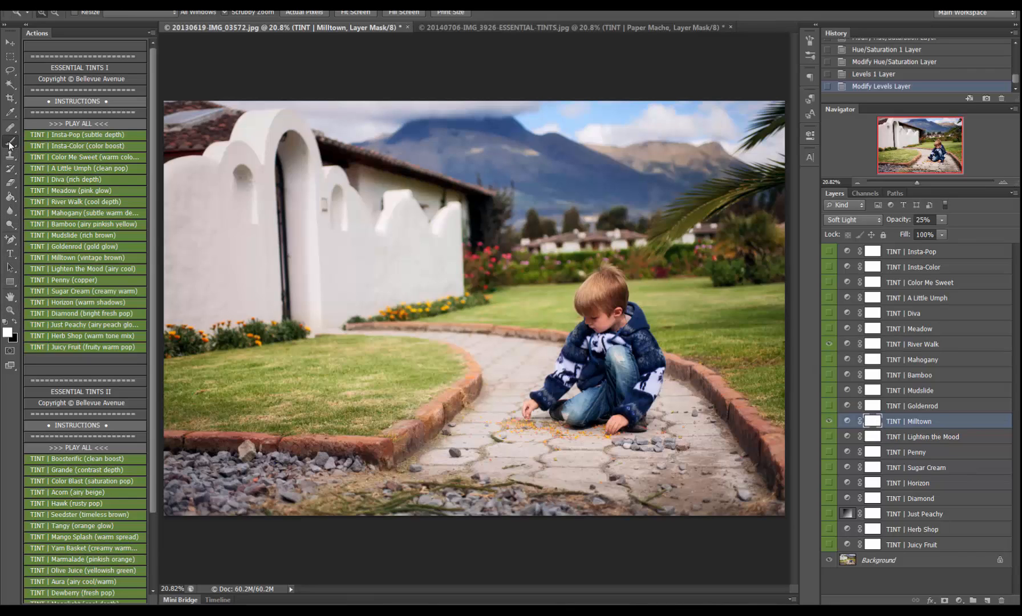
{"action": "left_click", "coordinate": [14, 321]}
{"action": "left_click", "coordinate": [8, 334]}
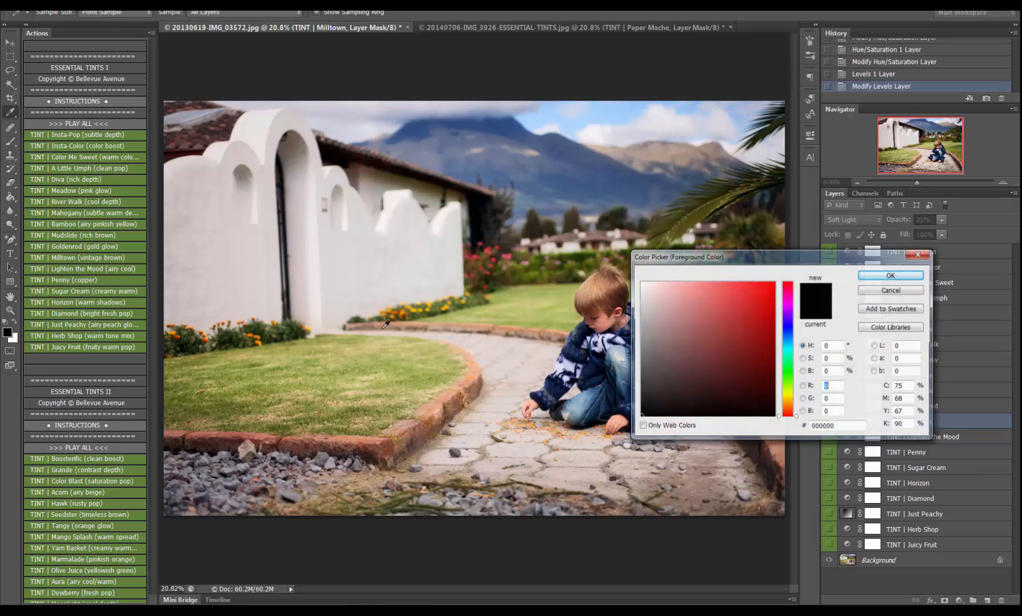
{"action": "left_click", "coordinate": [873, 279]}
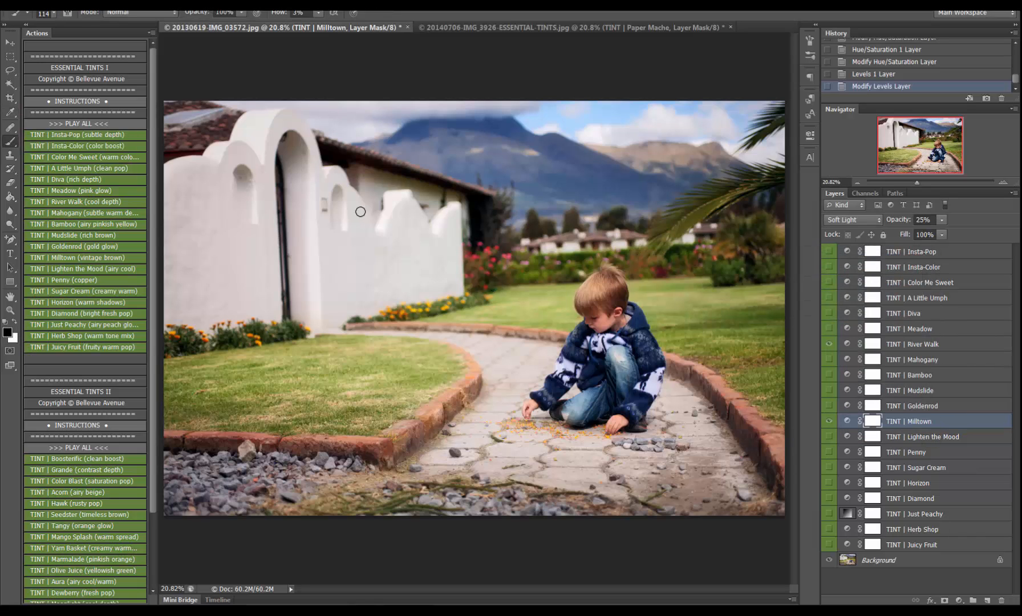
{"action": "left_click", "coordinate": [55, 16]}
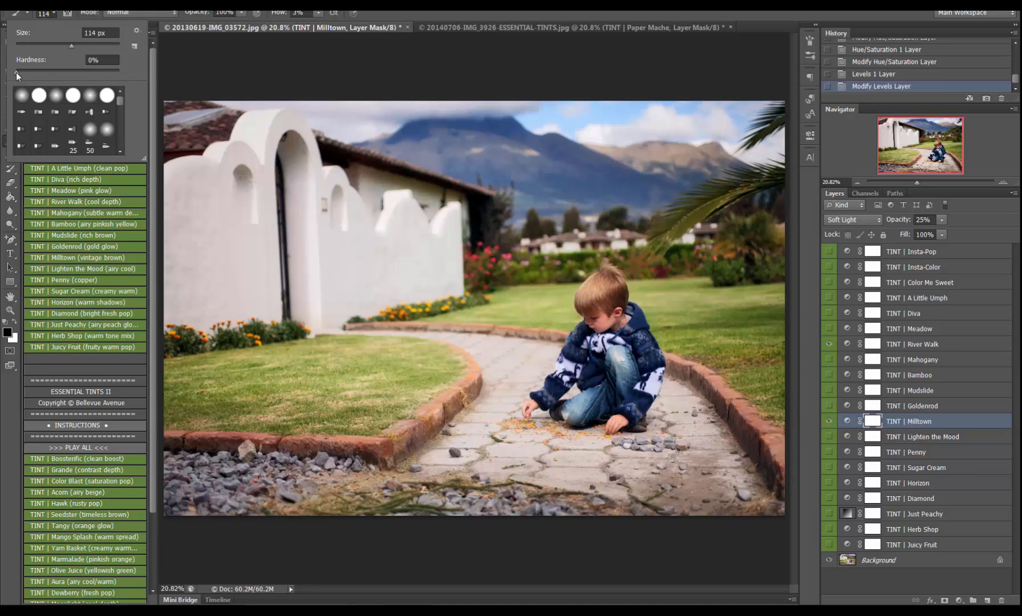
{"action": "left_click", "coordinate": [318, 13]}
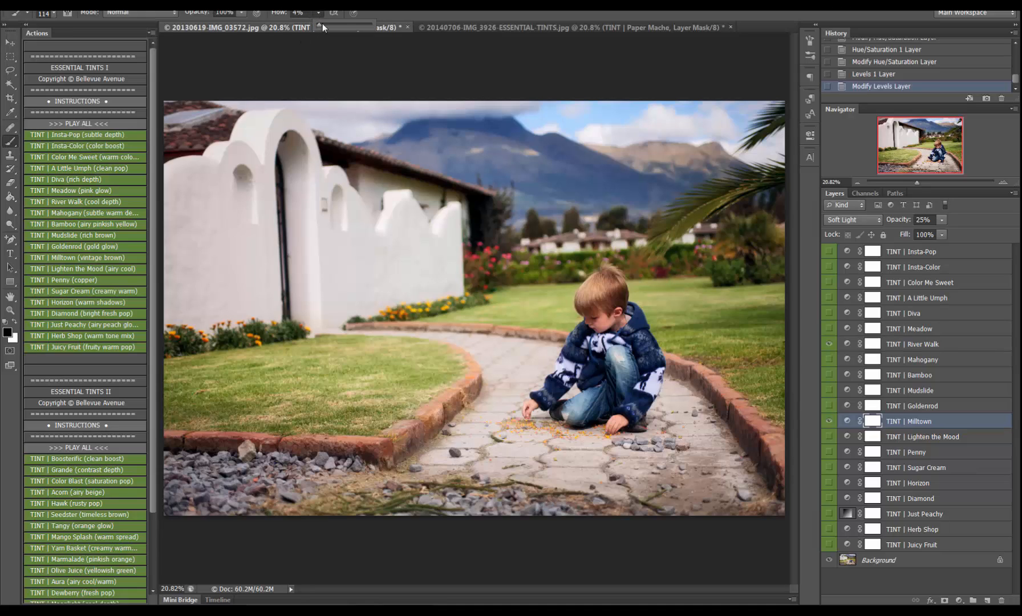
{"action": "left_click_drag", "start_coordinate": [322, 24], "coordinate": [403, 26]}
Toggle the River Walk tint layer's visibility repeatedly to compare its effect over Milltown, leaving it shown
{"action": "left_click", "coordinate": [829, 345]}
{"action": "left_click", "coordinate": [828, 345]}
{"action": "left_click", "coordinate": [830, 344]}
{"action": "left_click", "coordinate": [830, 344]}
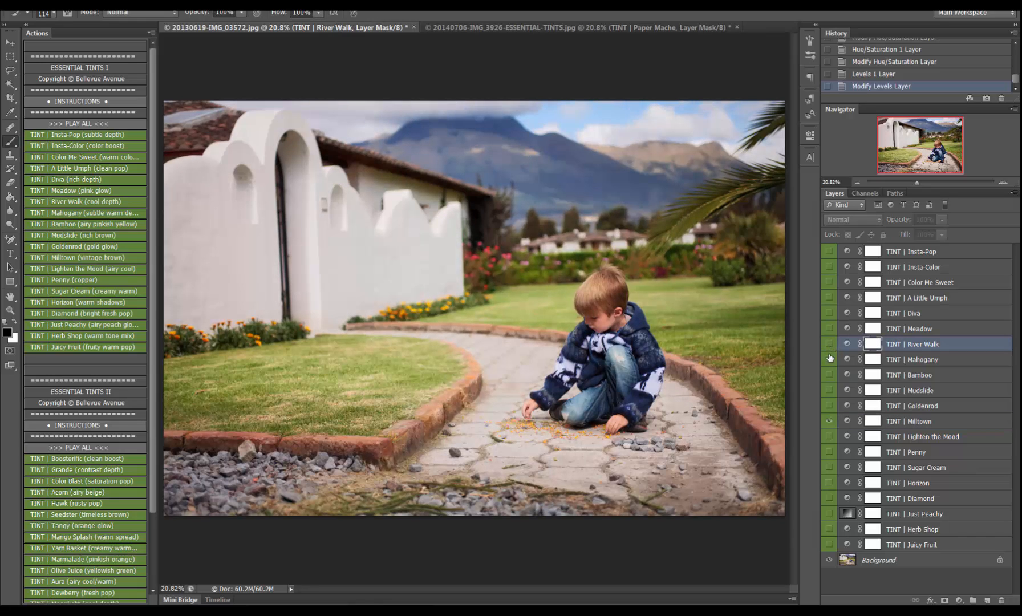
{"action": "left_click", "coordinate": [830, 344]}
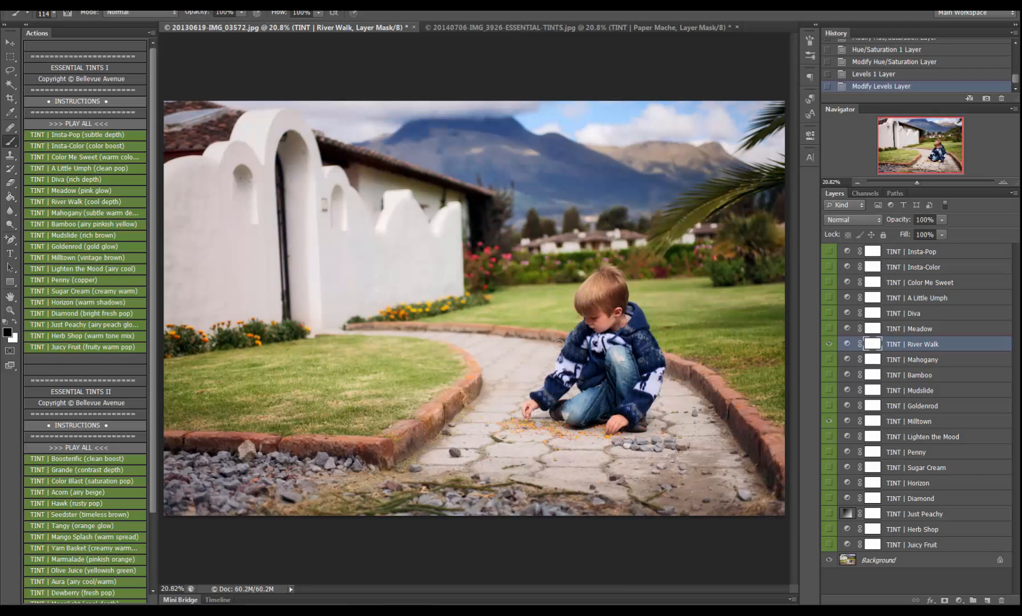
Enlarge the brush to 900 px and paint black over the boy on the River Walk layer mask
{"action": "key", "text": "bracketright"}
{"action": "key", "text": "bracketright"}
{"action": "key", "text": "bracketright"}
{"action": "key", "text": "bracketright"}
{"action": "key", "text": "bracketright"}
{"action": "key", "text": "bracketright"}
{"action": "key", "text": "bracketright"}
{"action": "key", "text": "bracketright"}
{"action": "key", "text": "bracketright"}
{"action": "key", "text": "bracketright"}
{"action": "key", "text": "bracketright"}
{"action": "key", "text": "bracketright"}
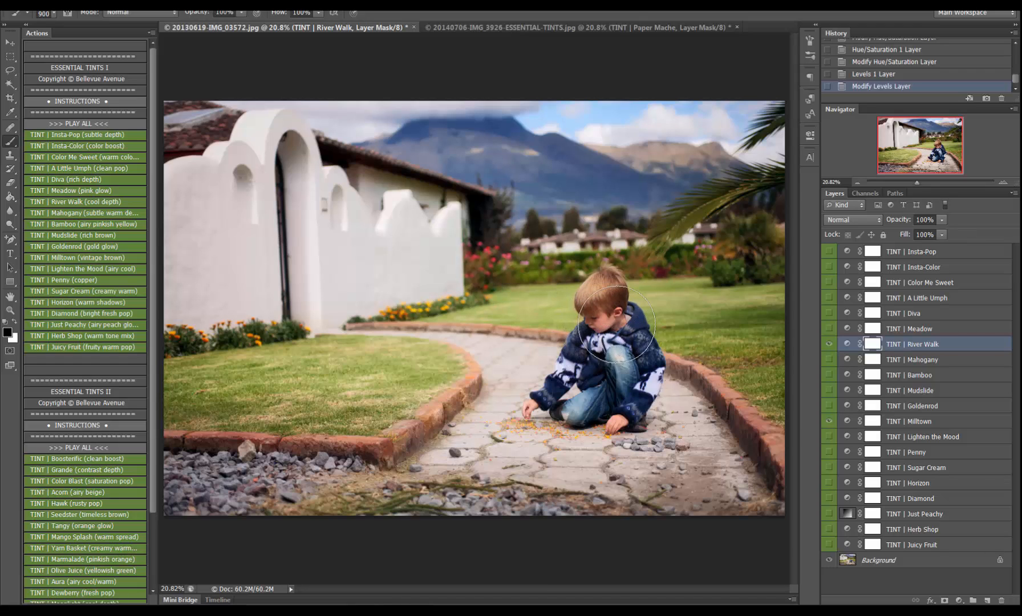
{"action": "left_click", "coordinate": [600, 305]}
{"action": "key", "text": "ctrl+z"}
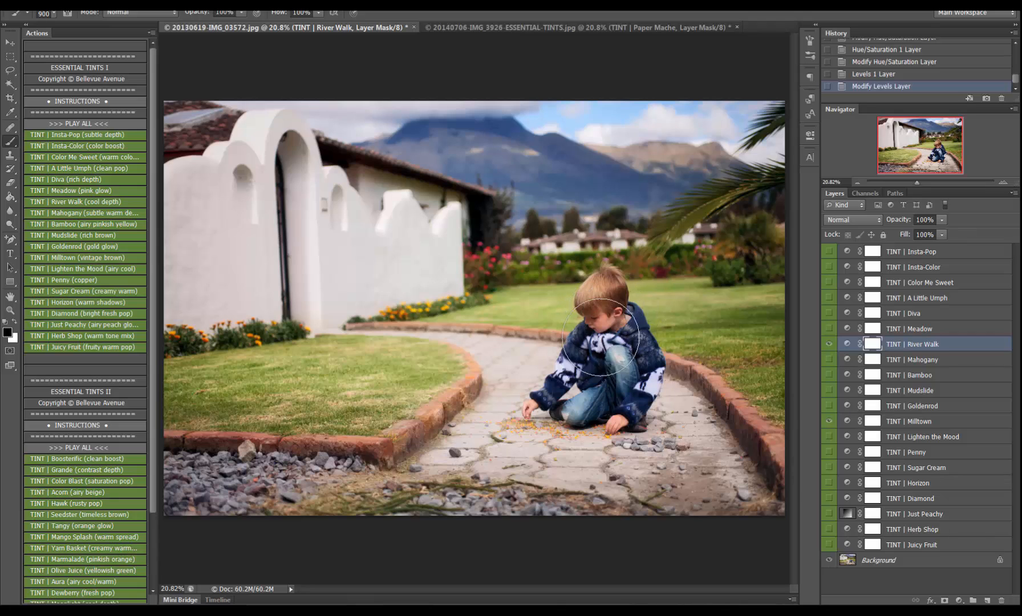
{"action": "mouse_move", "coordinate": [622, 392]}
{"action": "left_mouse_down"}
{"action": "mouse_move", "coordinate": [608, 399]}
{"action": "mouse_move", "coordinate": [624, 365]}
{"action": "mouse_move", "coordinate": [605, 382]}
{"action": "left_mouse_up"}
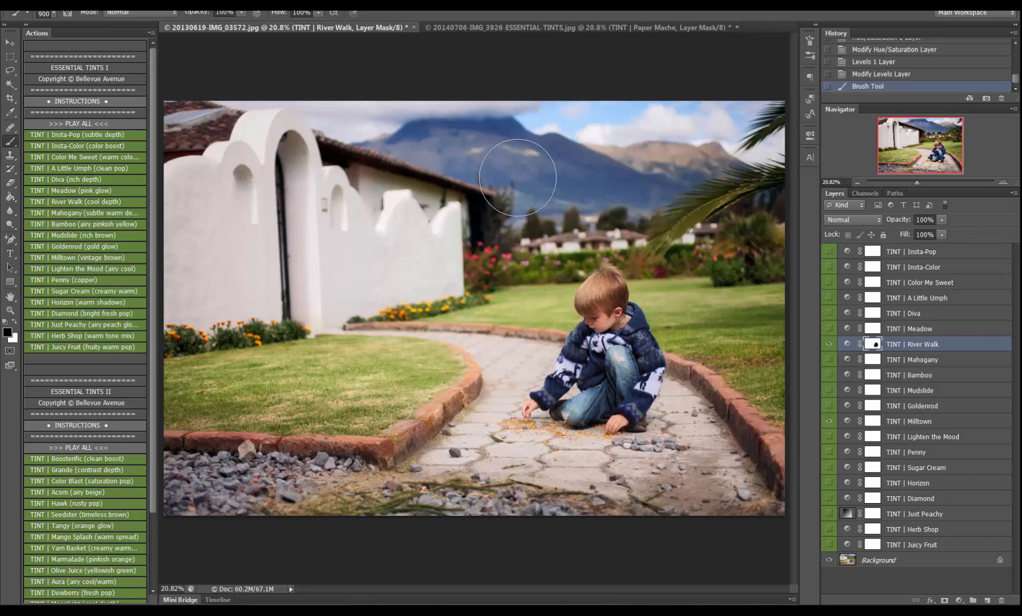
{"action": "mouse_move", "coordinate": [583, 339]}
{"action": "left_mouse_down"}
{"action": "mouse_move", "coordinate": [578, 366]}
{"action": "mouse_move", "coordinate": [561, 364]}
{"action": "mouse_move", "coordinate": [623, 381]}
{"action": "left_mouse_up"}
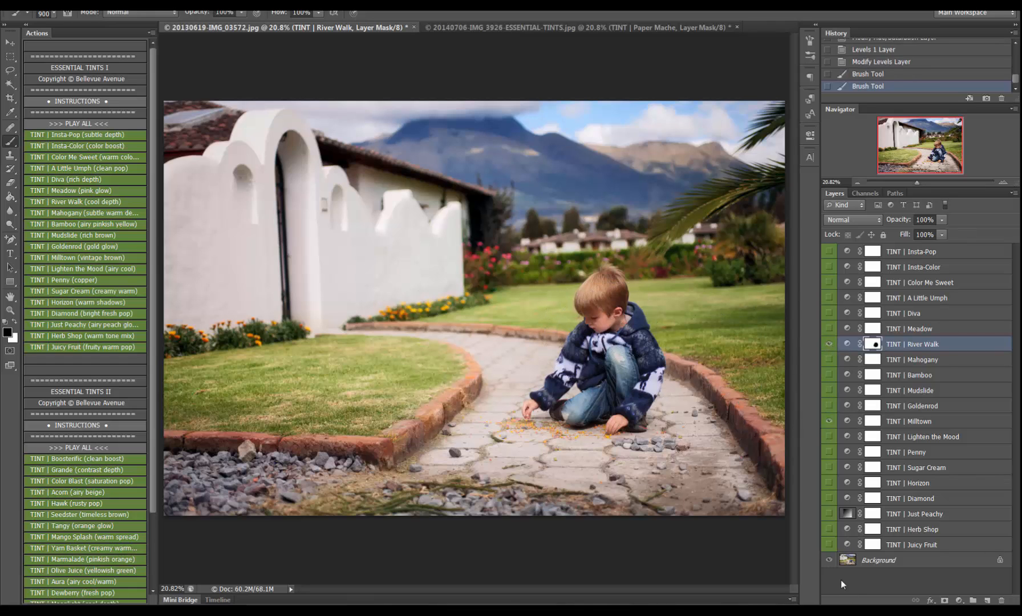
Compare the masked tint combination with the Background layer alone, and toggle the River Walk tint to examine its masked effect
{"action": "left_click", "coordinate": [830, 560], "text": "alt"}
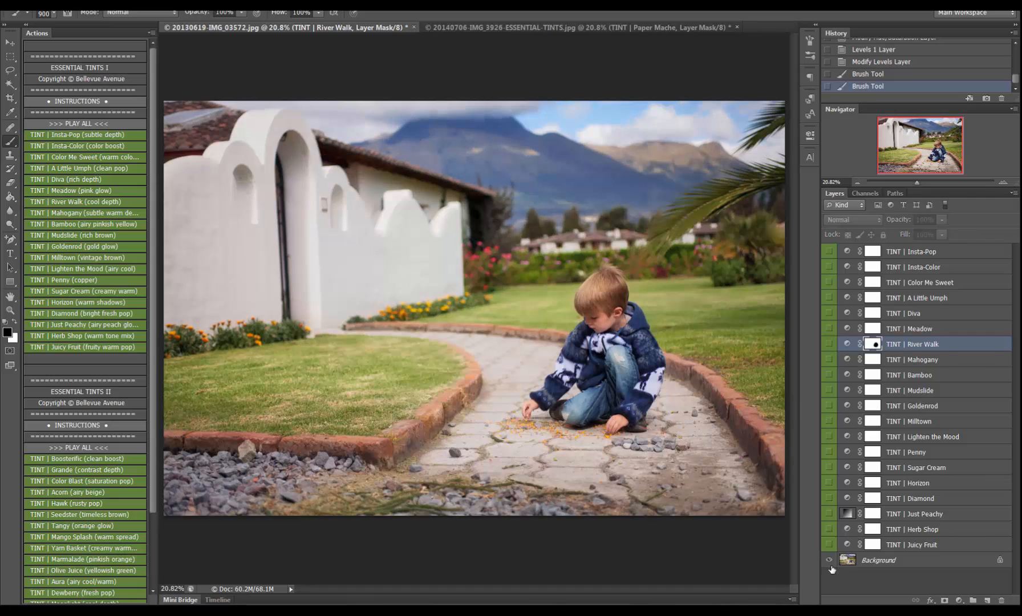
{"action": "left_click", "coordinate": [836, 571]}
{"action": "left_click", "coordinate": [829, 421]}
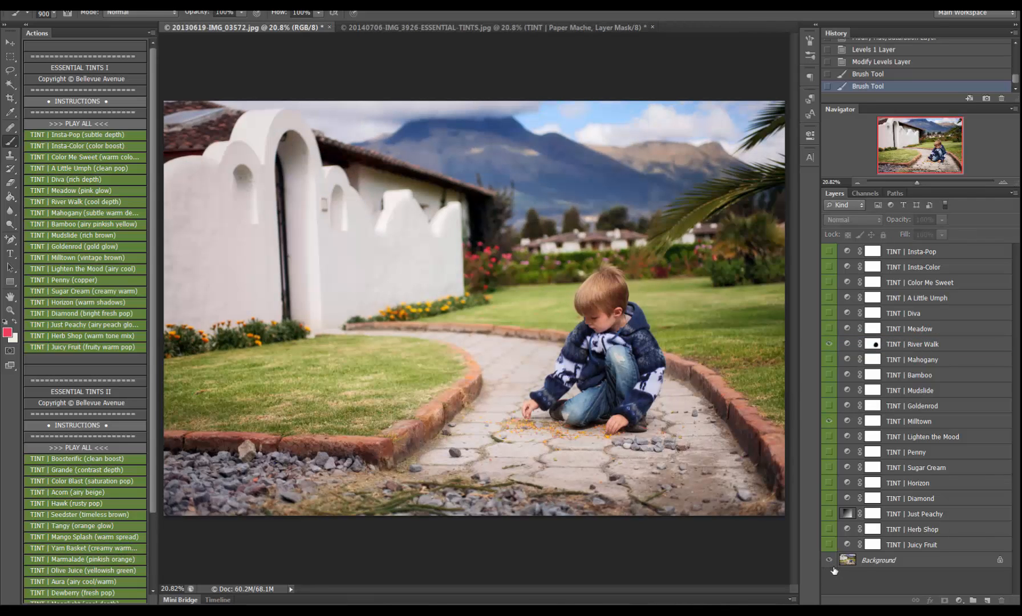
{"action": "left_click", "coordinate": [916, 344]}
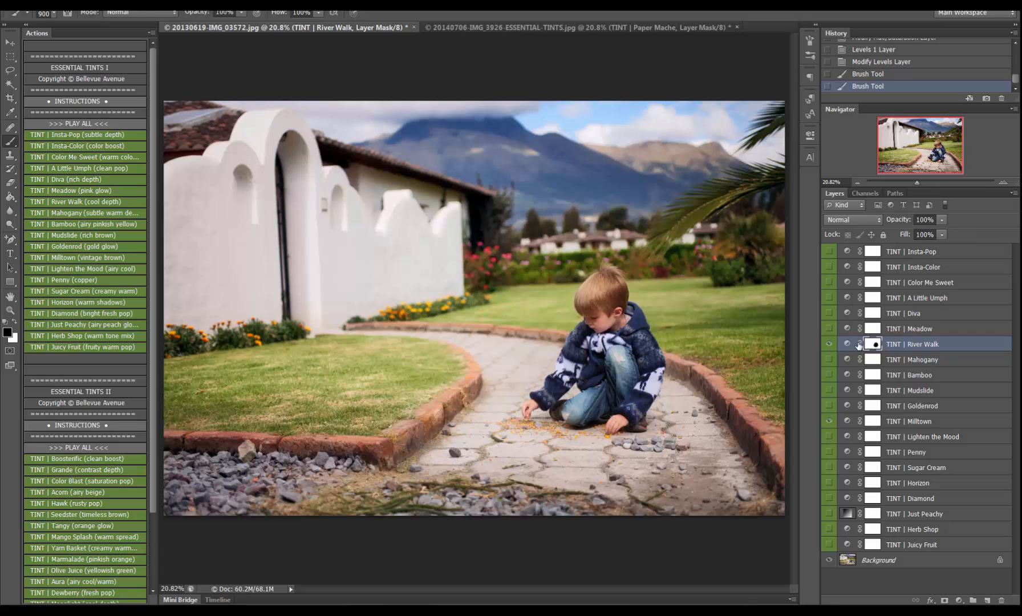
{"action": "left_click", "coordinate": [830, 345]}
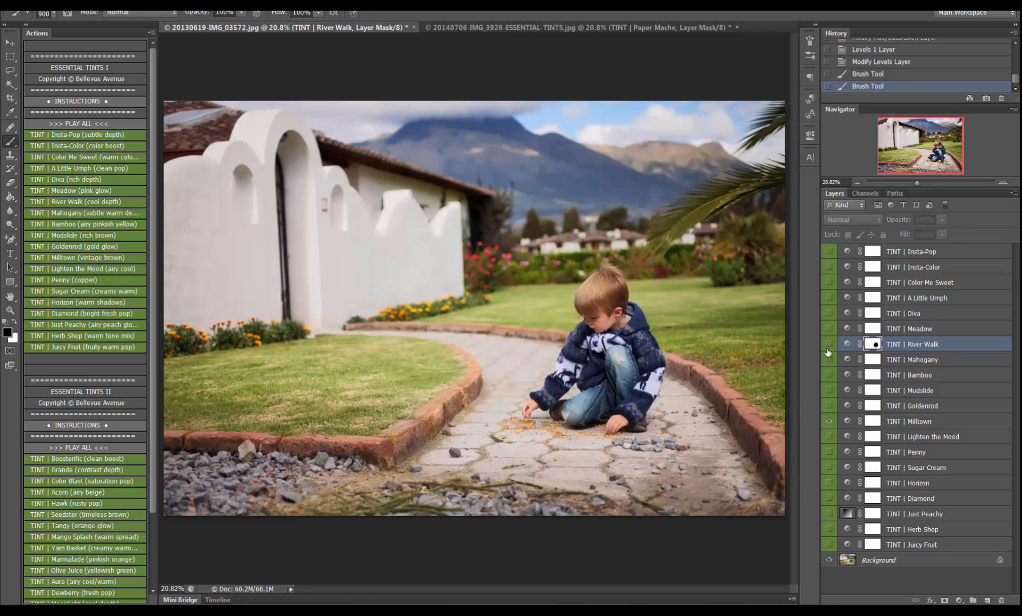
{"action": "left_click", "coordinate": [830, 345]}
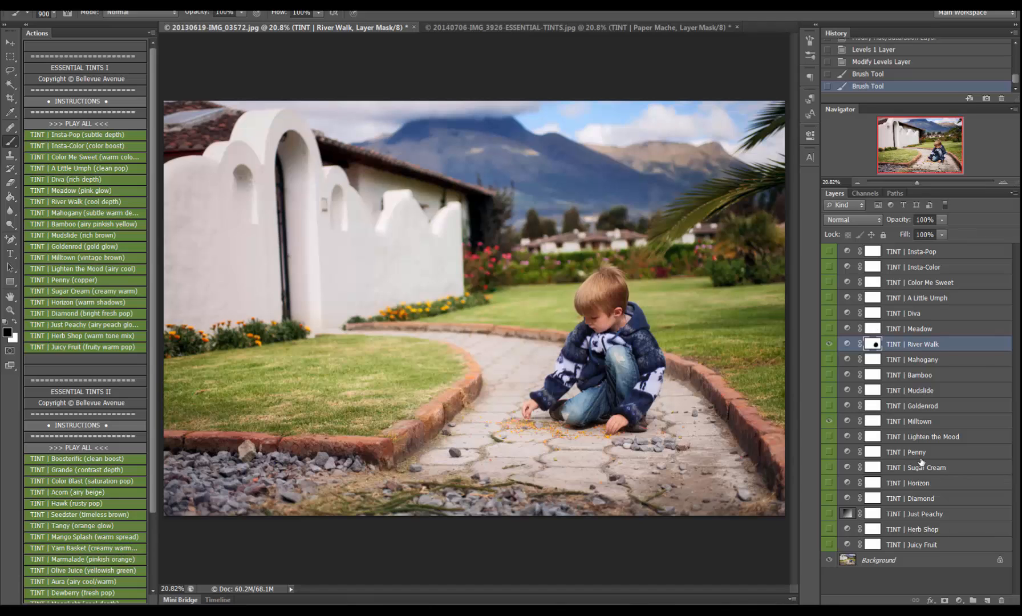
Hide the River Walk tint, keep Milltown shown, and invert the Milltown layer mask to black
{"action": "left_click", "coordinate": [829, 344]}
{"action": "left_click", "coordinate": [829, 421]}
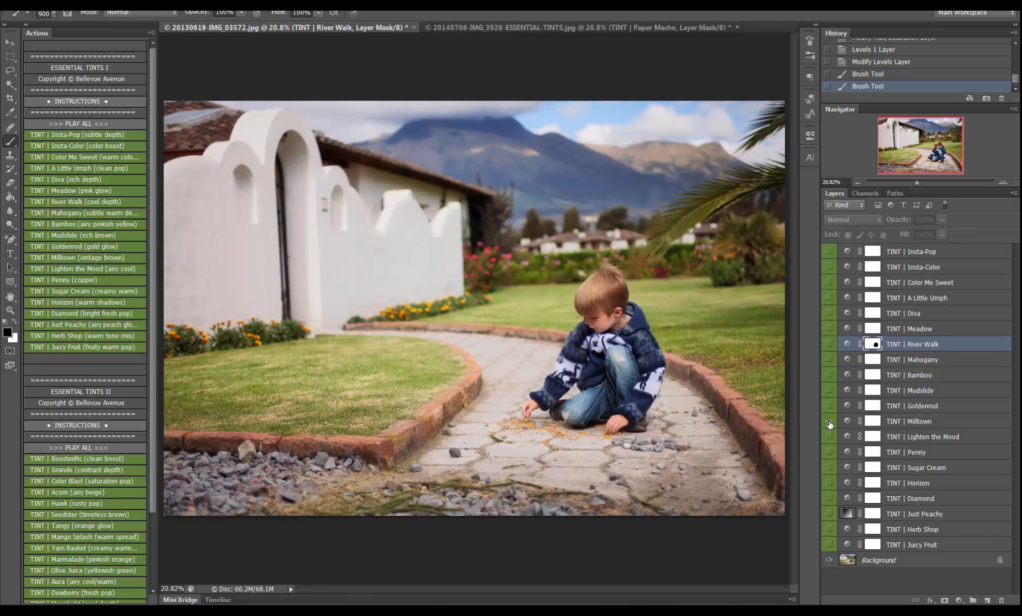
{"action": "left_click", "coordinate": [872, 421]}
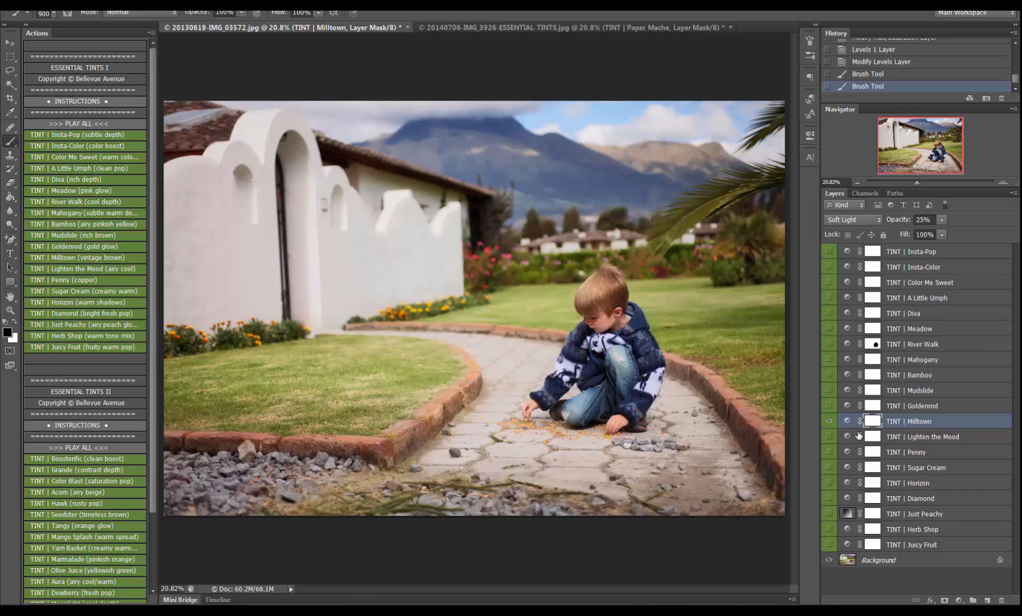
{"action": "key", "text": "ctrl+i"}
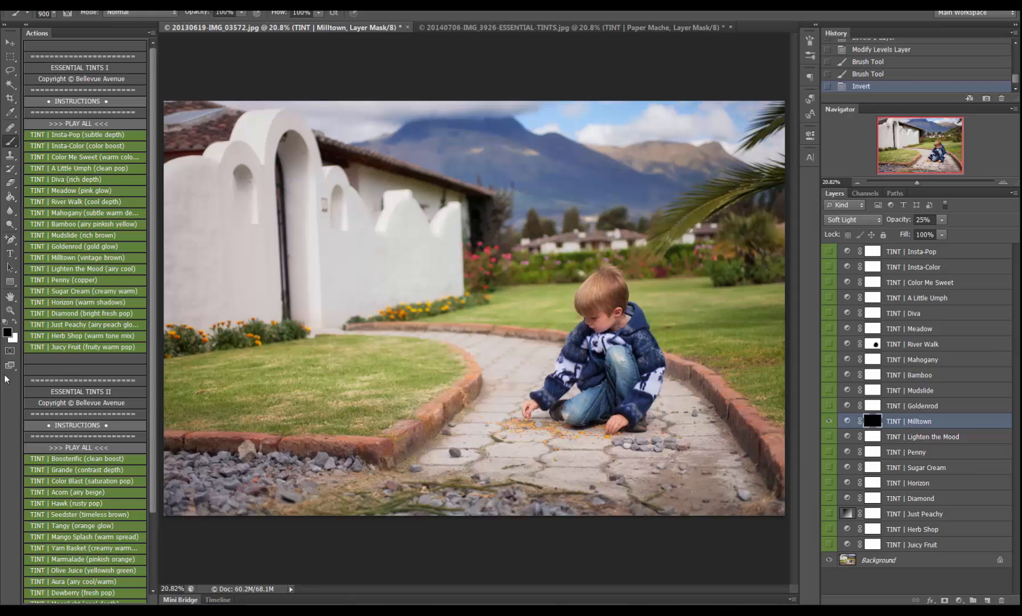
Paint white over the boy on the Milltown layer mask and toggle the layer to compare the effect
{"action": "left_click", "coordinate": [15, 323]}
{"action": "mouse_move", "coordinate": [601, 389]}
{"action": "left_mouse_down"}
{"action": "mouse_move", "coordinate": [627, 342]}
{"action": "mouse_move", "coordinate": [588, 371]}
{"action": "mouse_move", "coordinate": [627, 366]}
{"action": "left_mouse_up"}
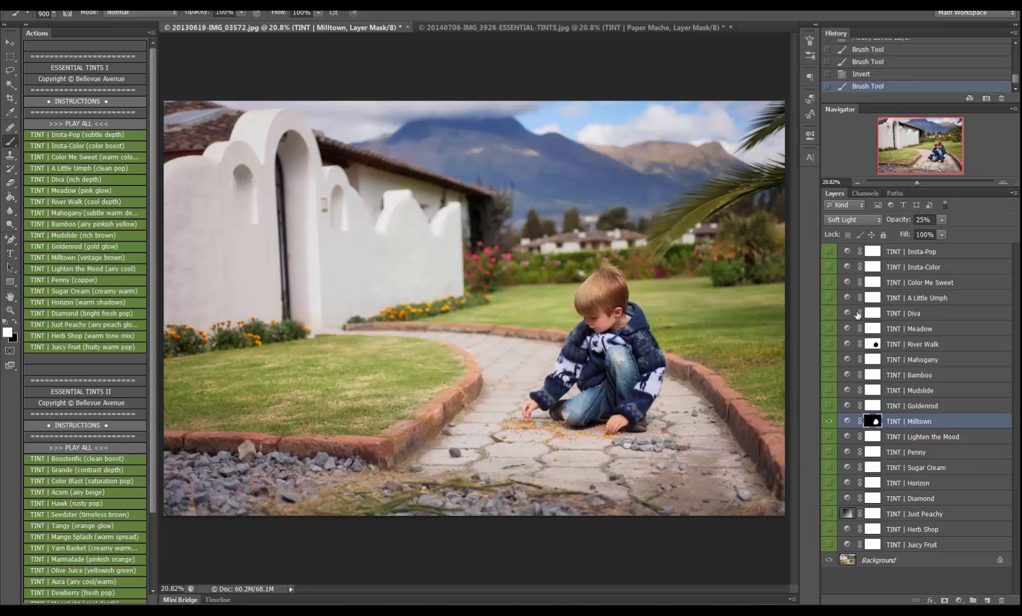
{"action": "left_click", "coordinate": [829, 422]}
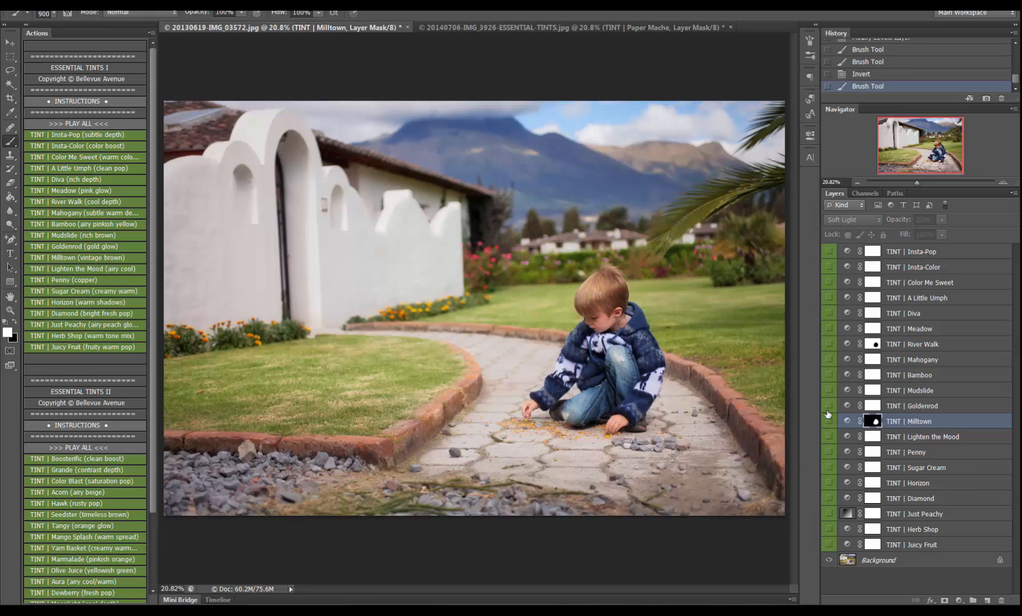
{"action": "left_click", "coordinate": [829, 422]}
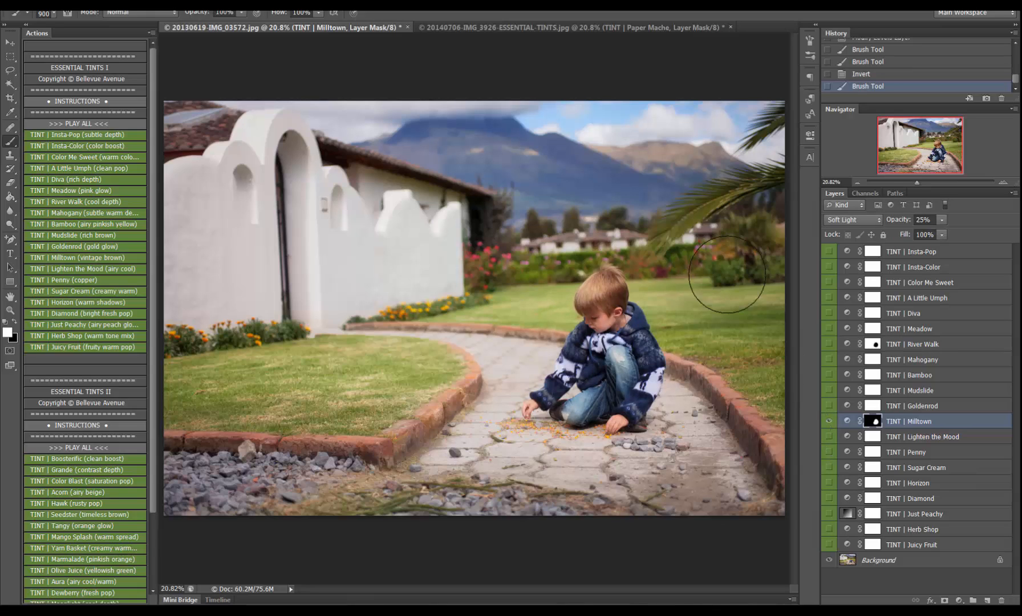
{"action": "left_click", "coordinate": [829, 422]}
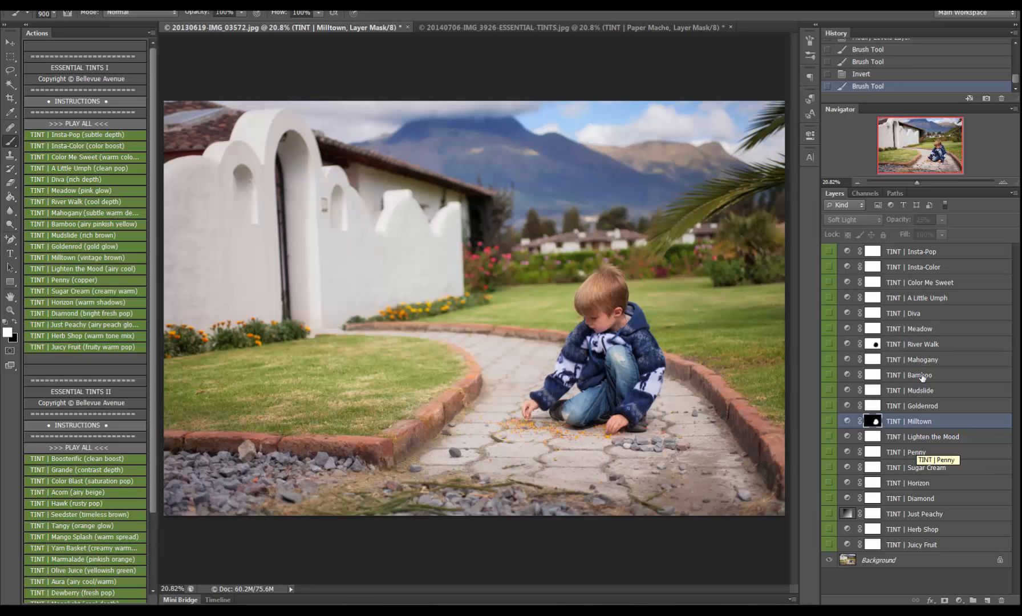
Show the Milltown tint layer and lower its opacity to 12%
{"action": "left_click_drag", "start_coordinate": [921, 392], "coordinate": [915, 416]}
{"action": "left_click", "coordinate": [915, 417]}
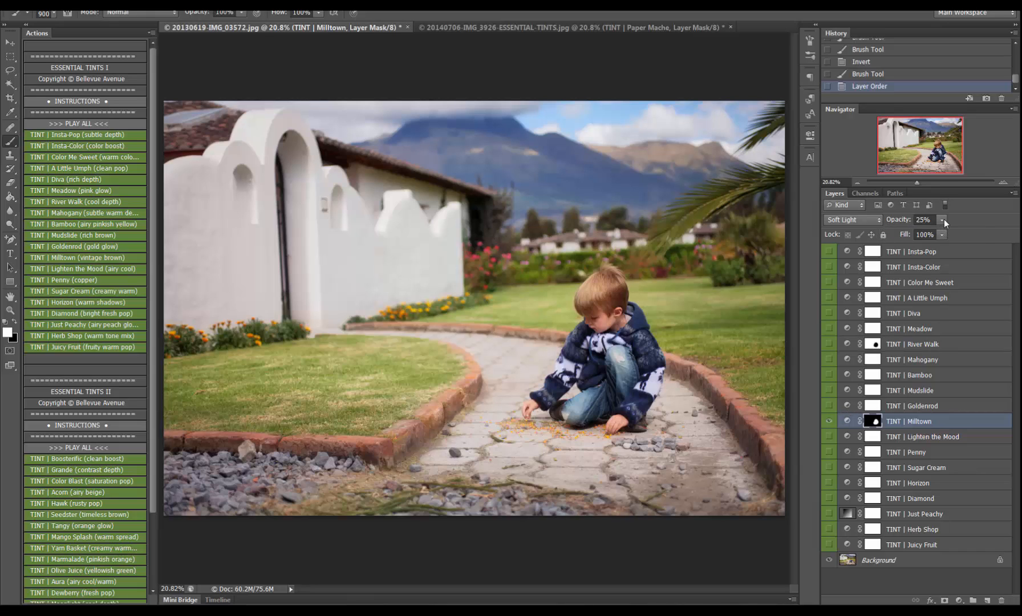
{"action": "left_click", "coordinate": [943, 234]}
{"action": "left_click_drag", "start_coordinate": [936, 232], "coordinate": [935, 232]}
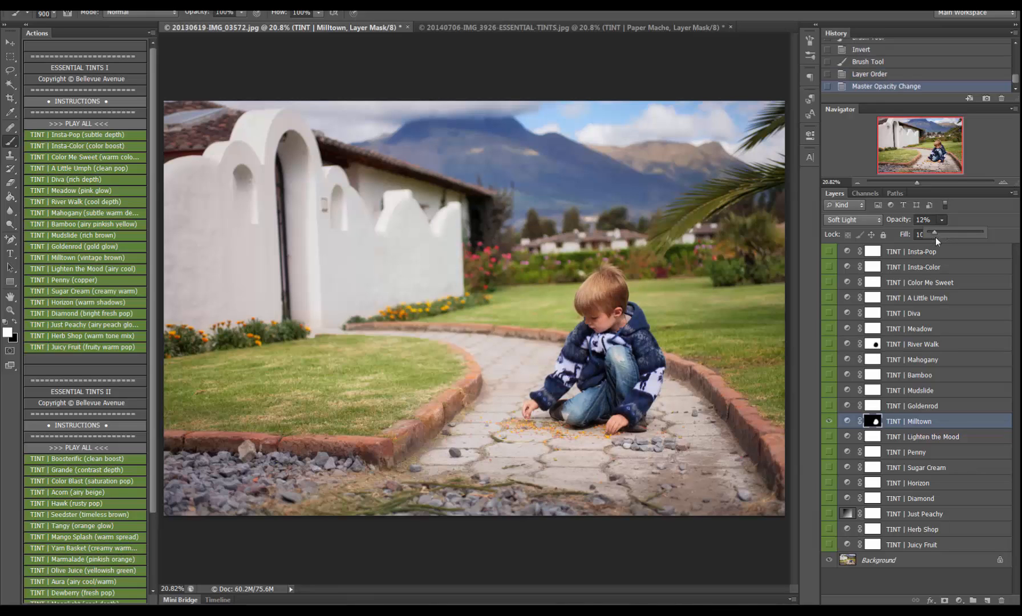